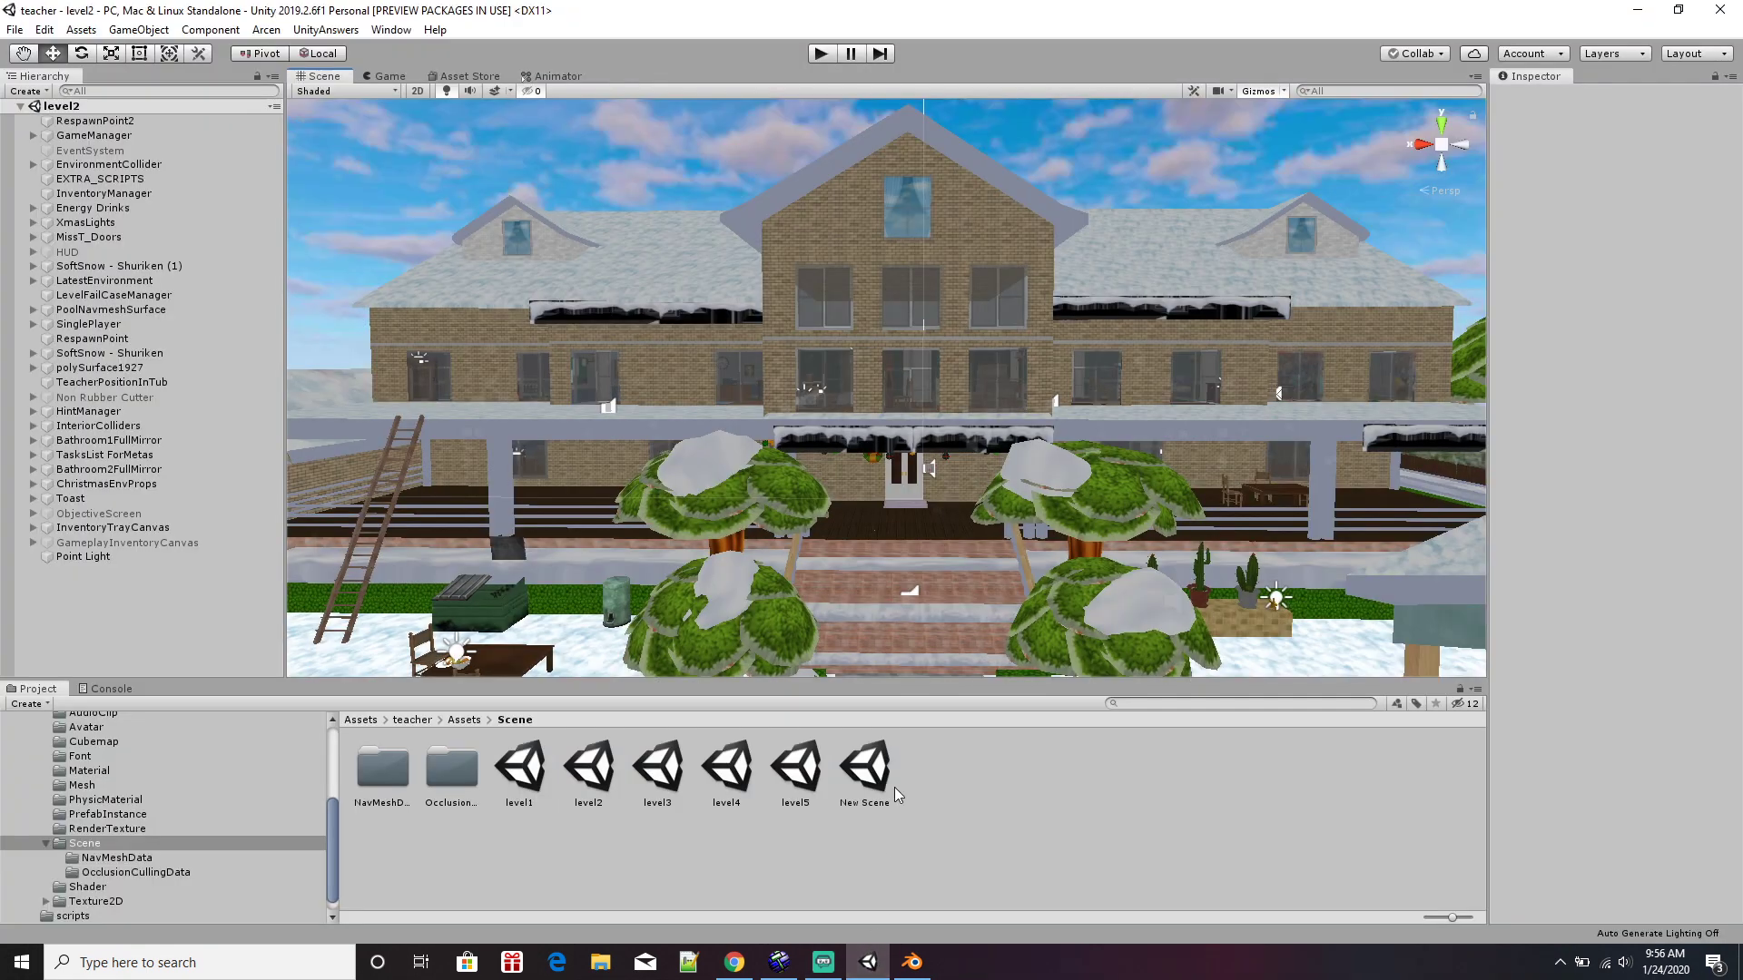
# Select the Attic_Roof_Inner gable wall in the scene and widen the Inspector to read its mesh properties.
pyautogui.moveTo(941, 540)
pyautogui.mouseDown(button='middle')
pyautogui.moveTo(1002, 474)
pyautogui.moveTo(938, 542)
pyautogui.mouseUp(button='middle')
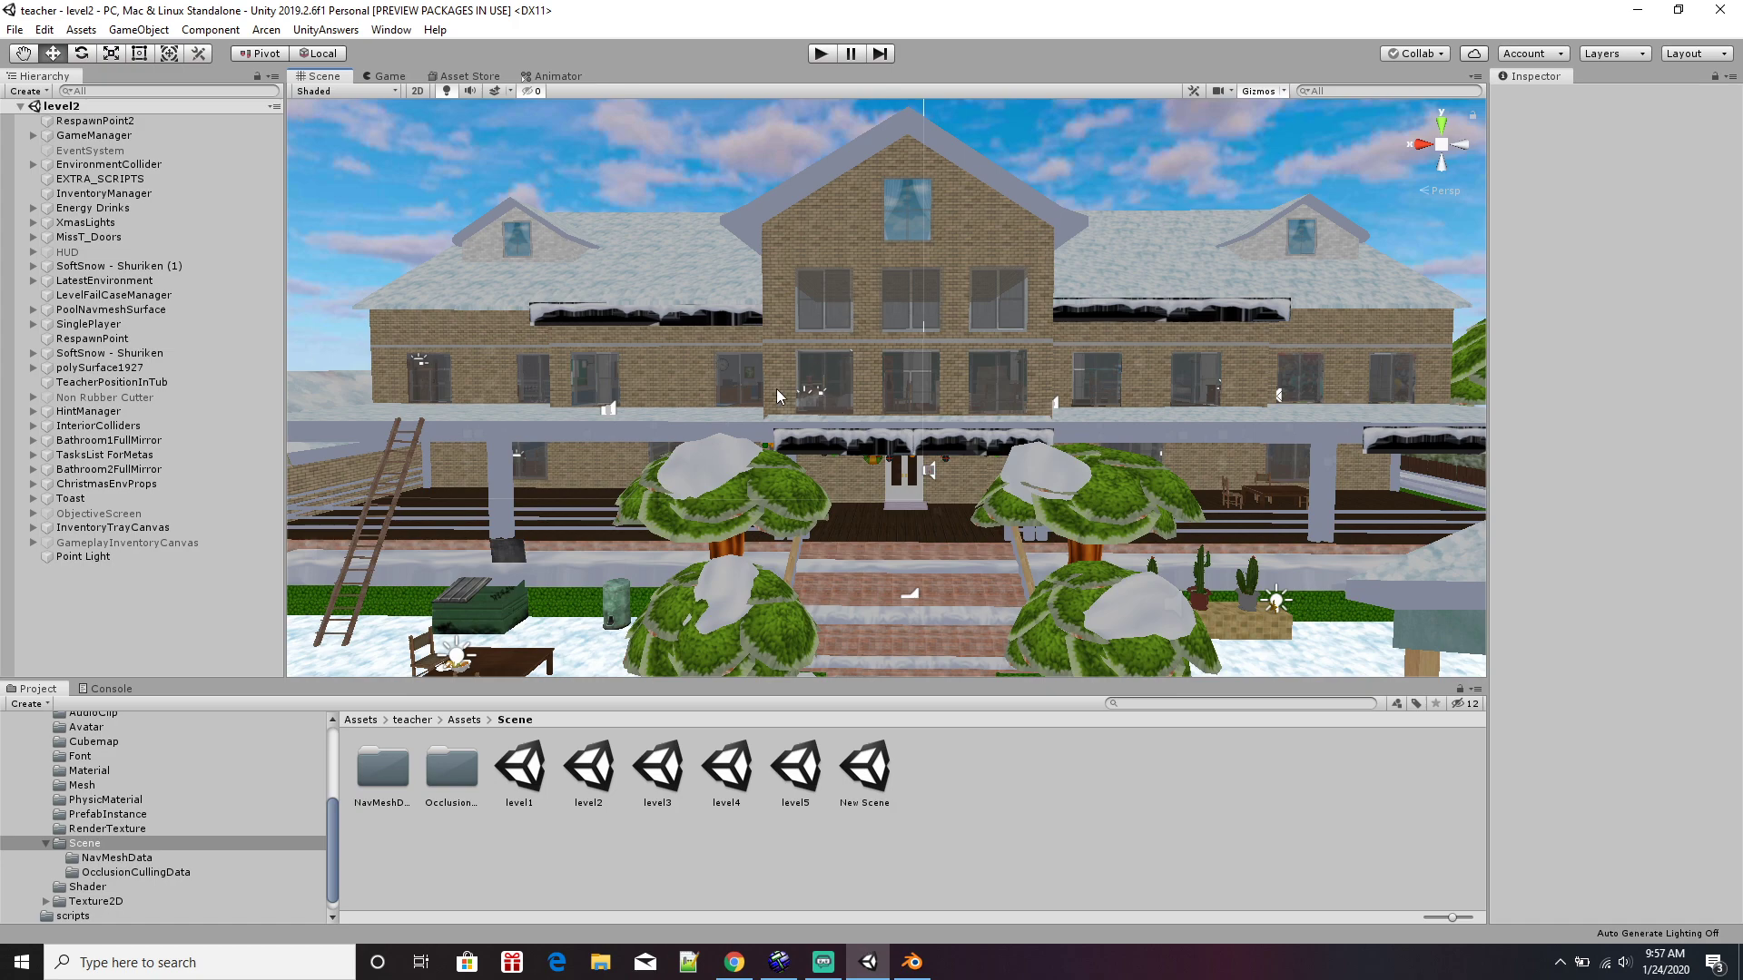
pyautogui.scroll(2, 793, 395)
pyautogui.moveTo(800, 390); pyautogui.dragTo(694, 290, button='right')
pyautogui.scroll(2, 878, 405)
pyautogui.scroll(-2, 898, 450)
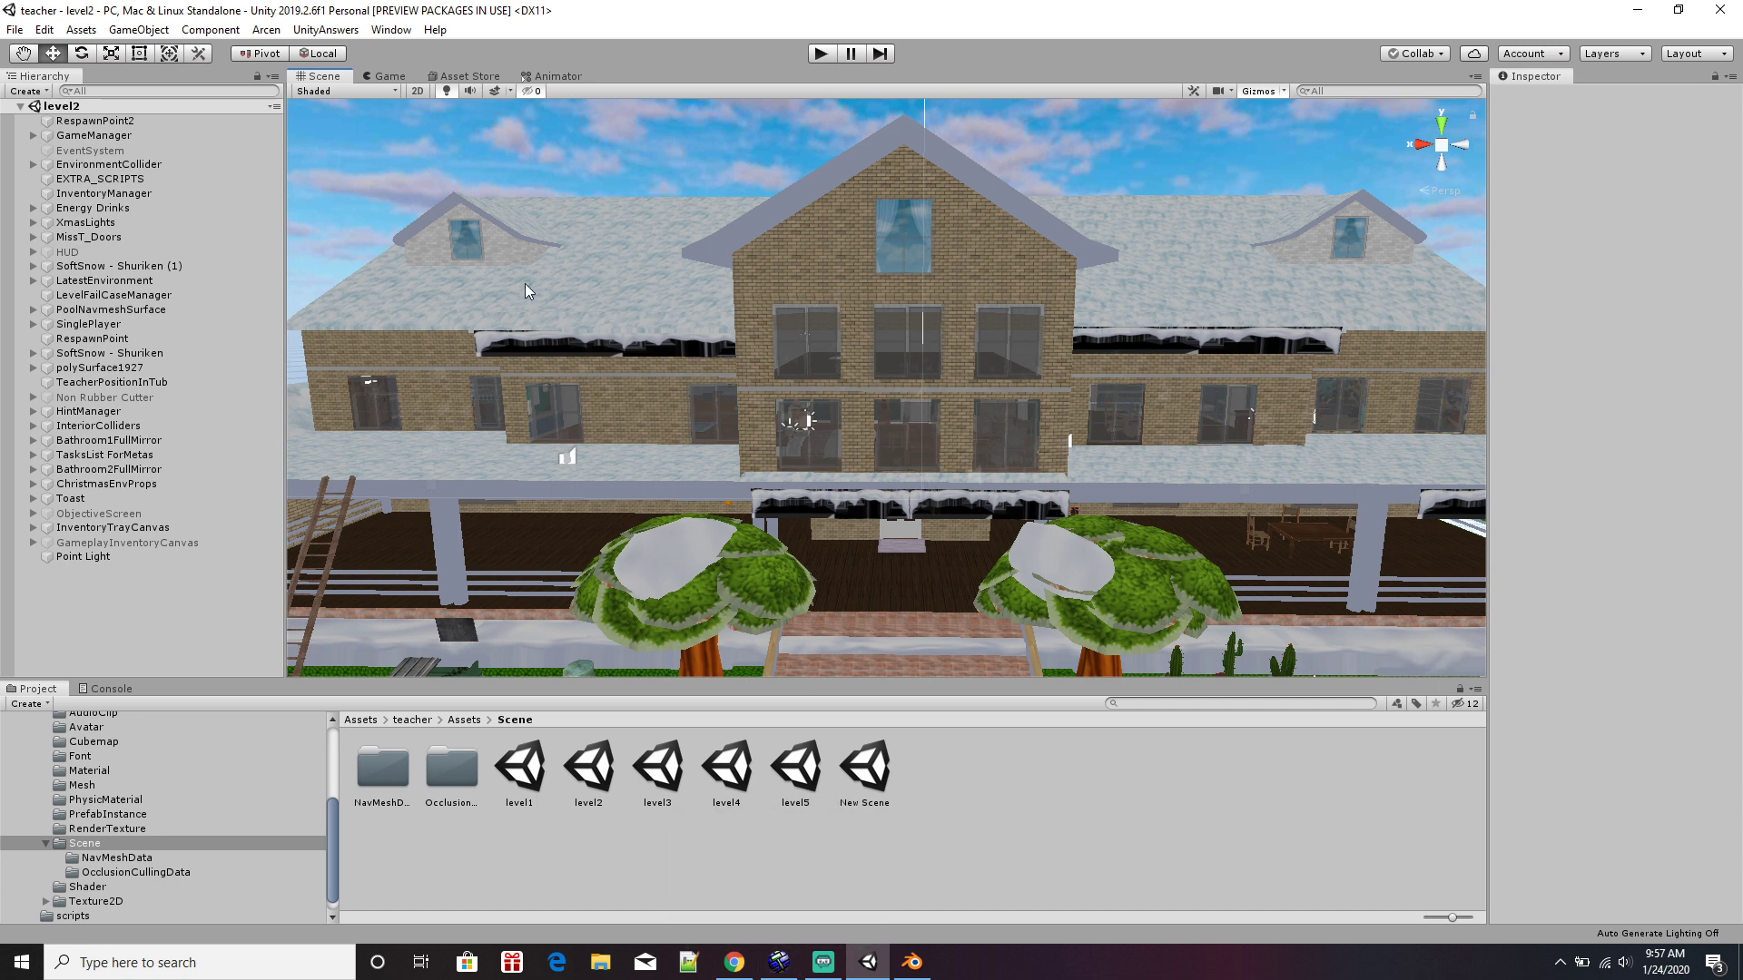
pyautogui.click(785, 267)
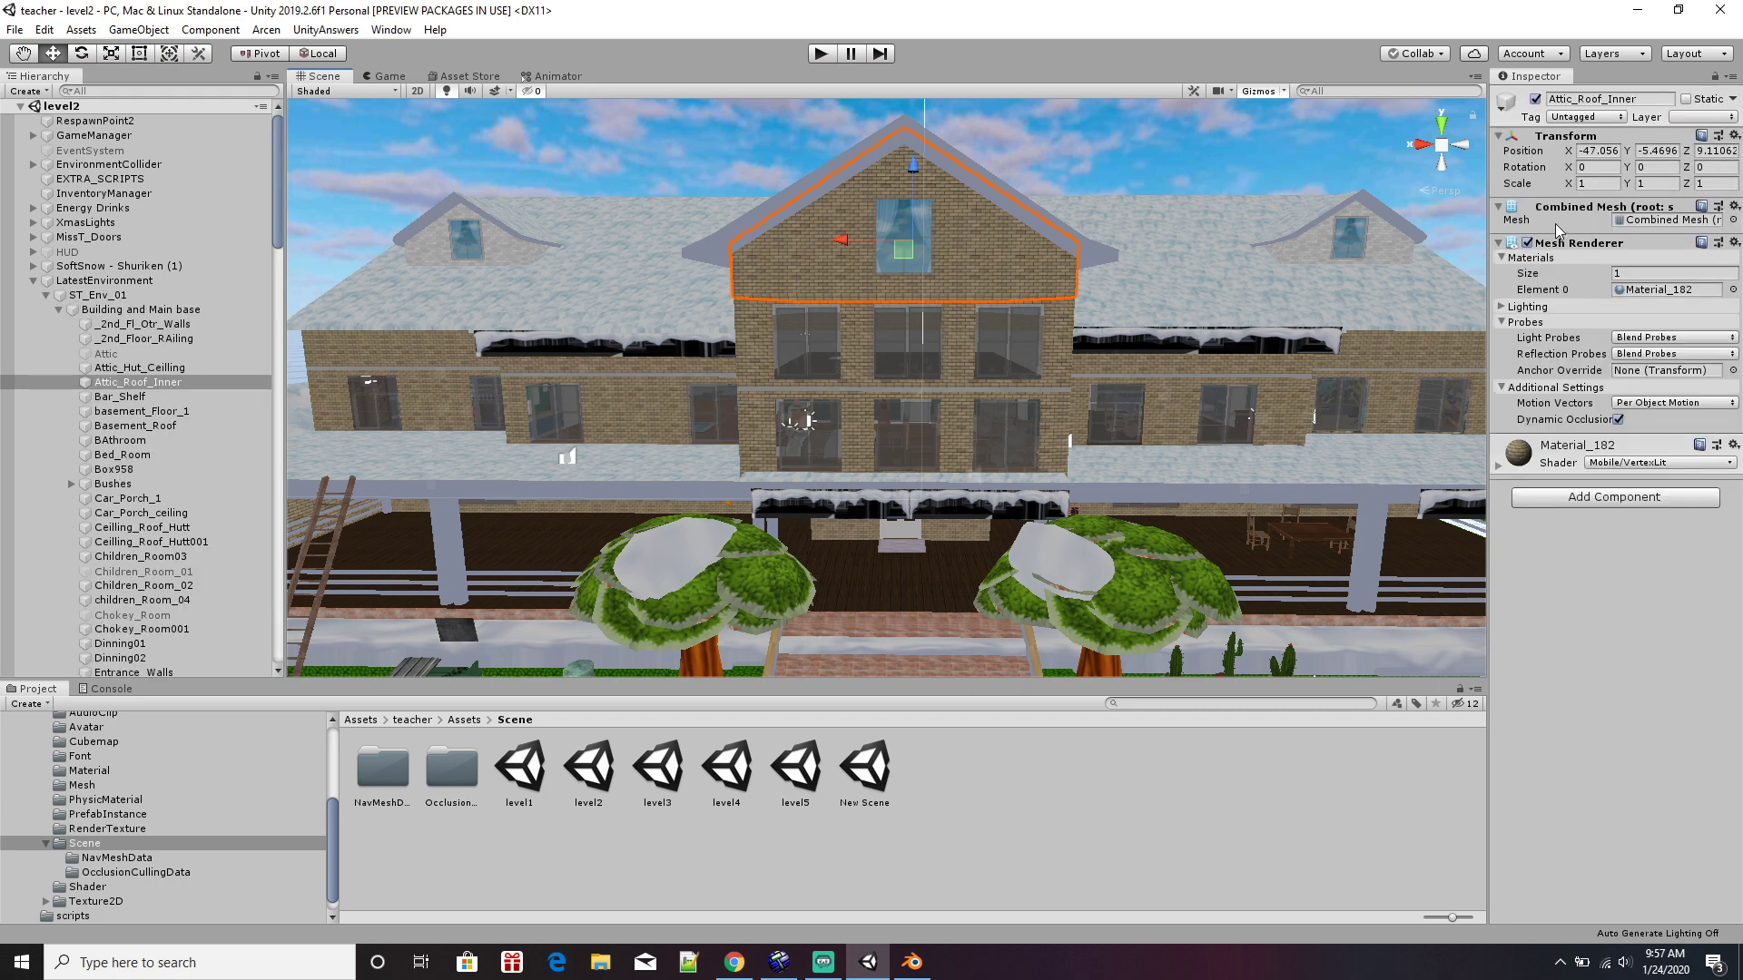
pyautogui.moveTo(1490, 215); pyautogui.dragTo(1315, 213)
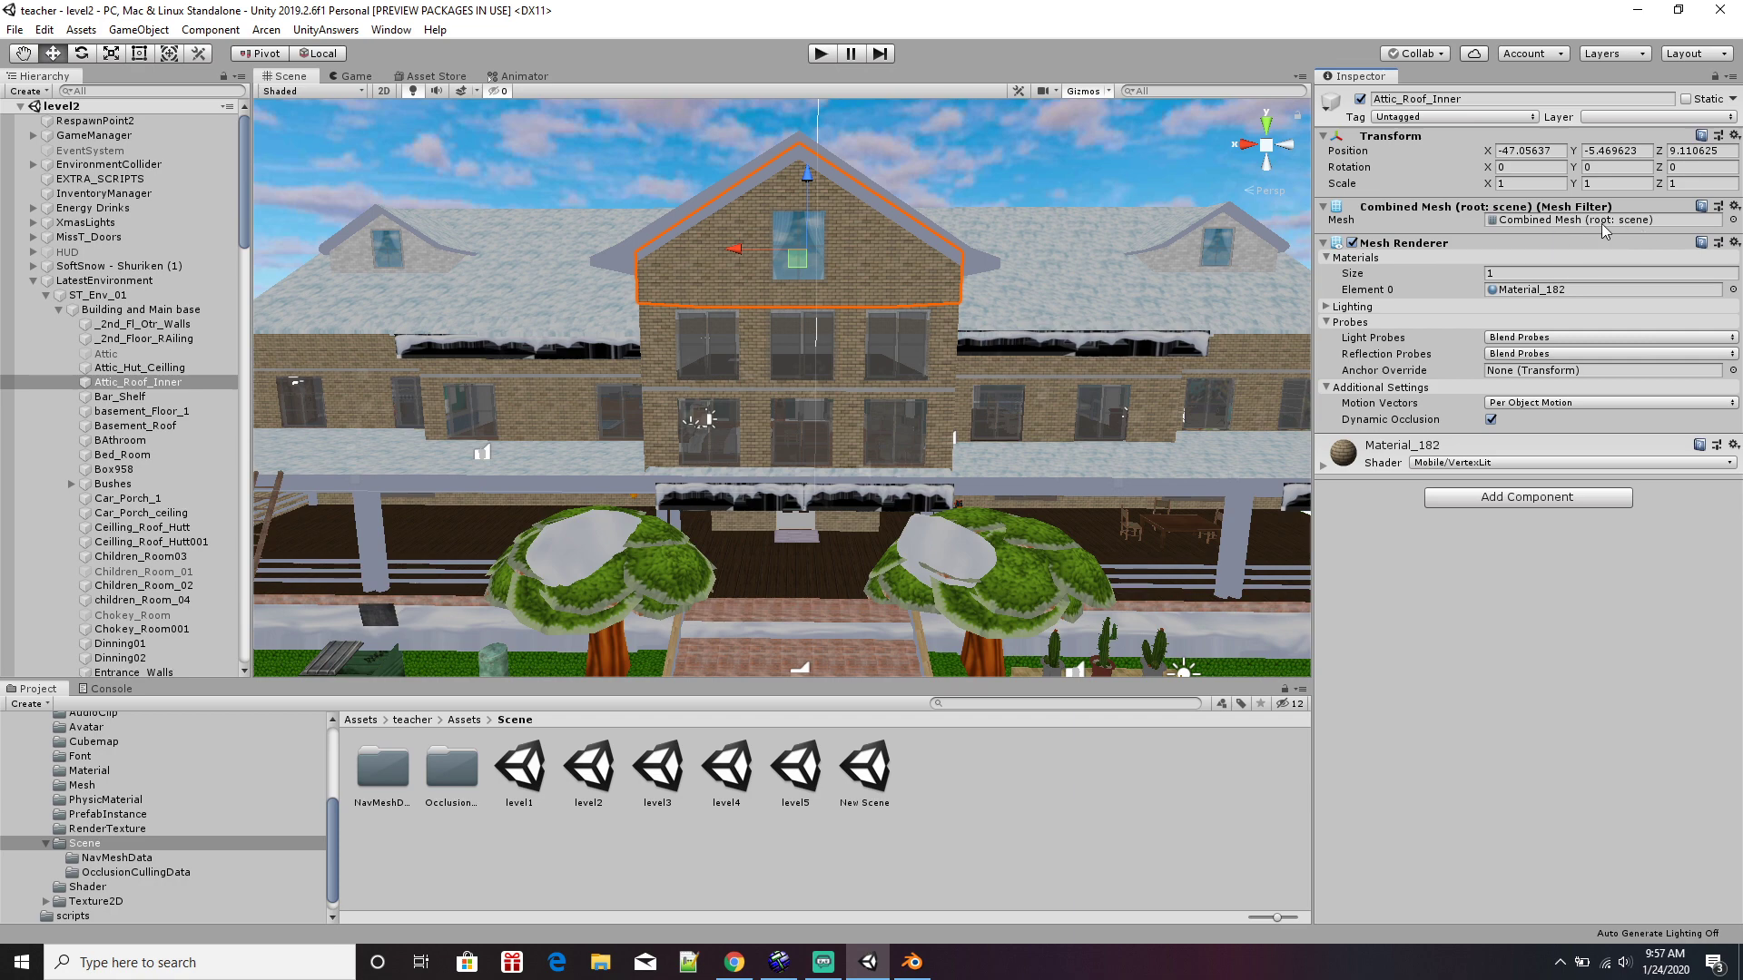
# Inspect the mesh properties of the Box958 upper-floor wall and the Gallary room walls inside the building.
pyautogui.click(943, 340)
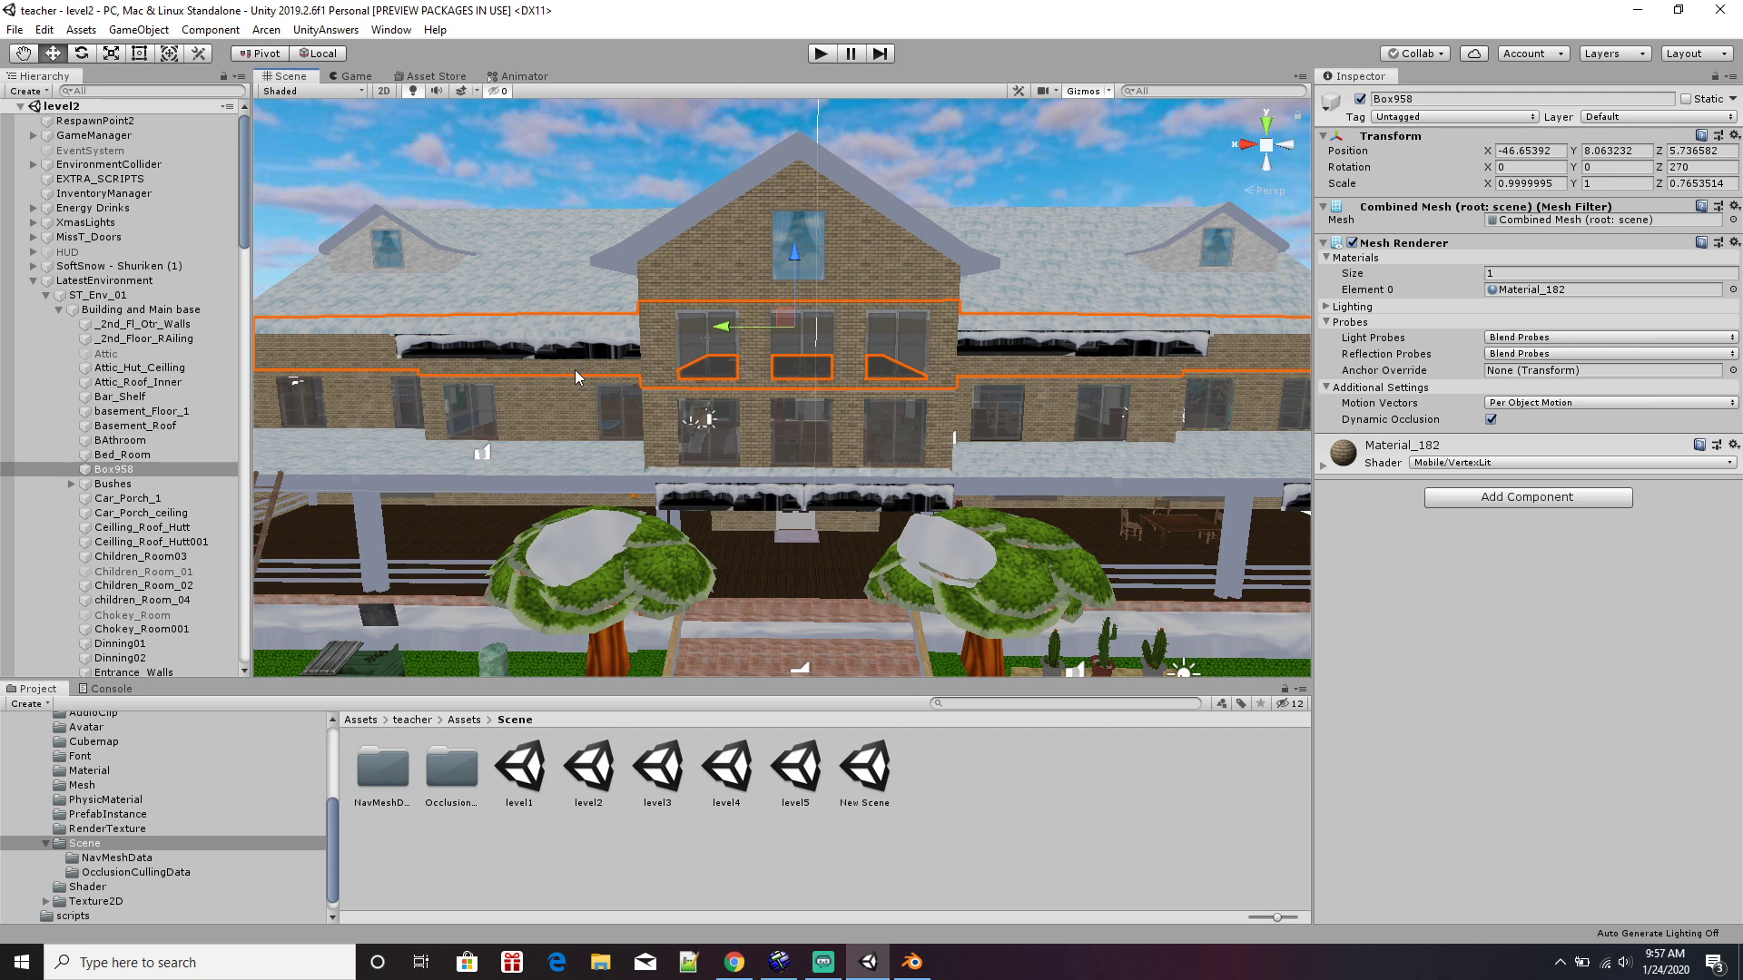
pyautogui.scroll(2, 669, 412)
pyautogui.scroll(2, 699, 454)
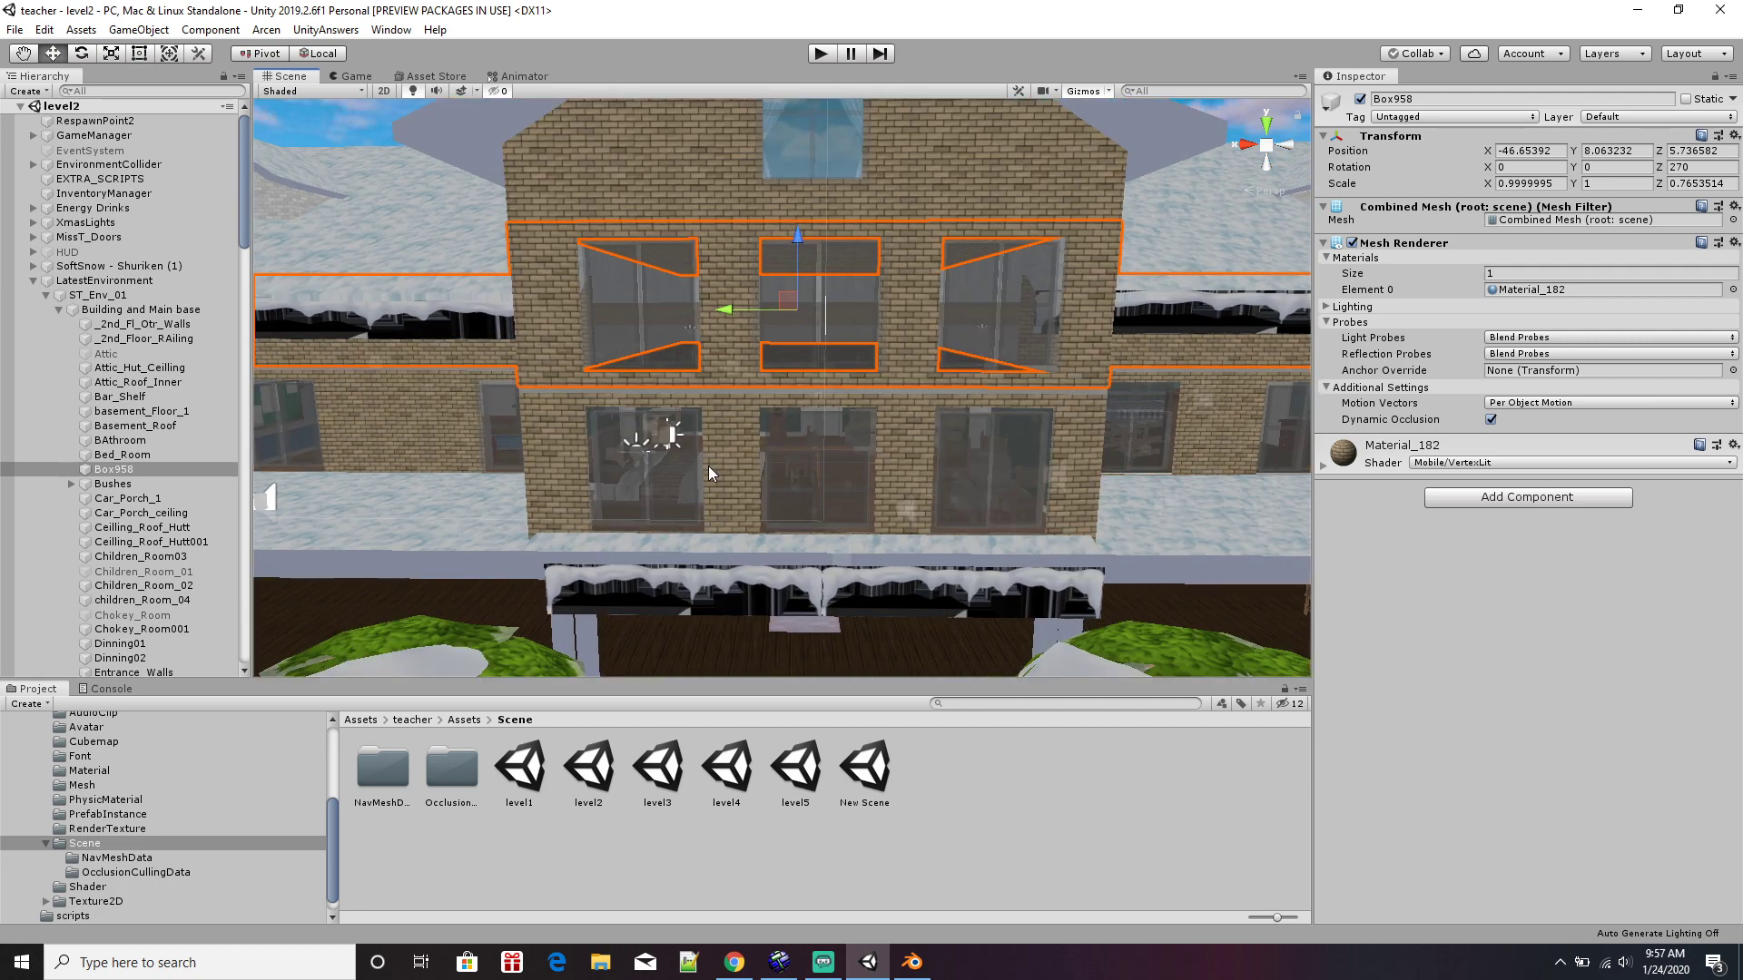
pyautogui.scroll(6, 710, 469)
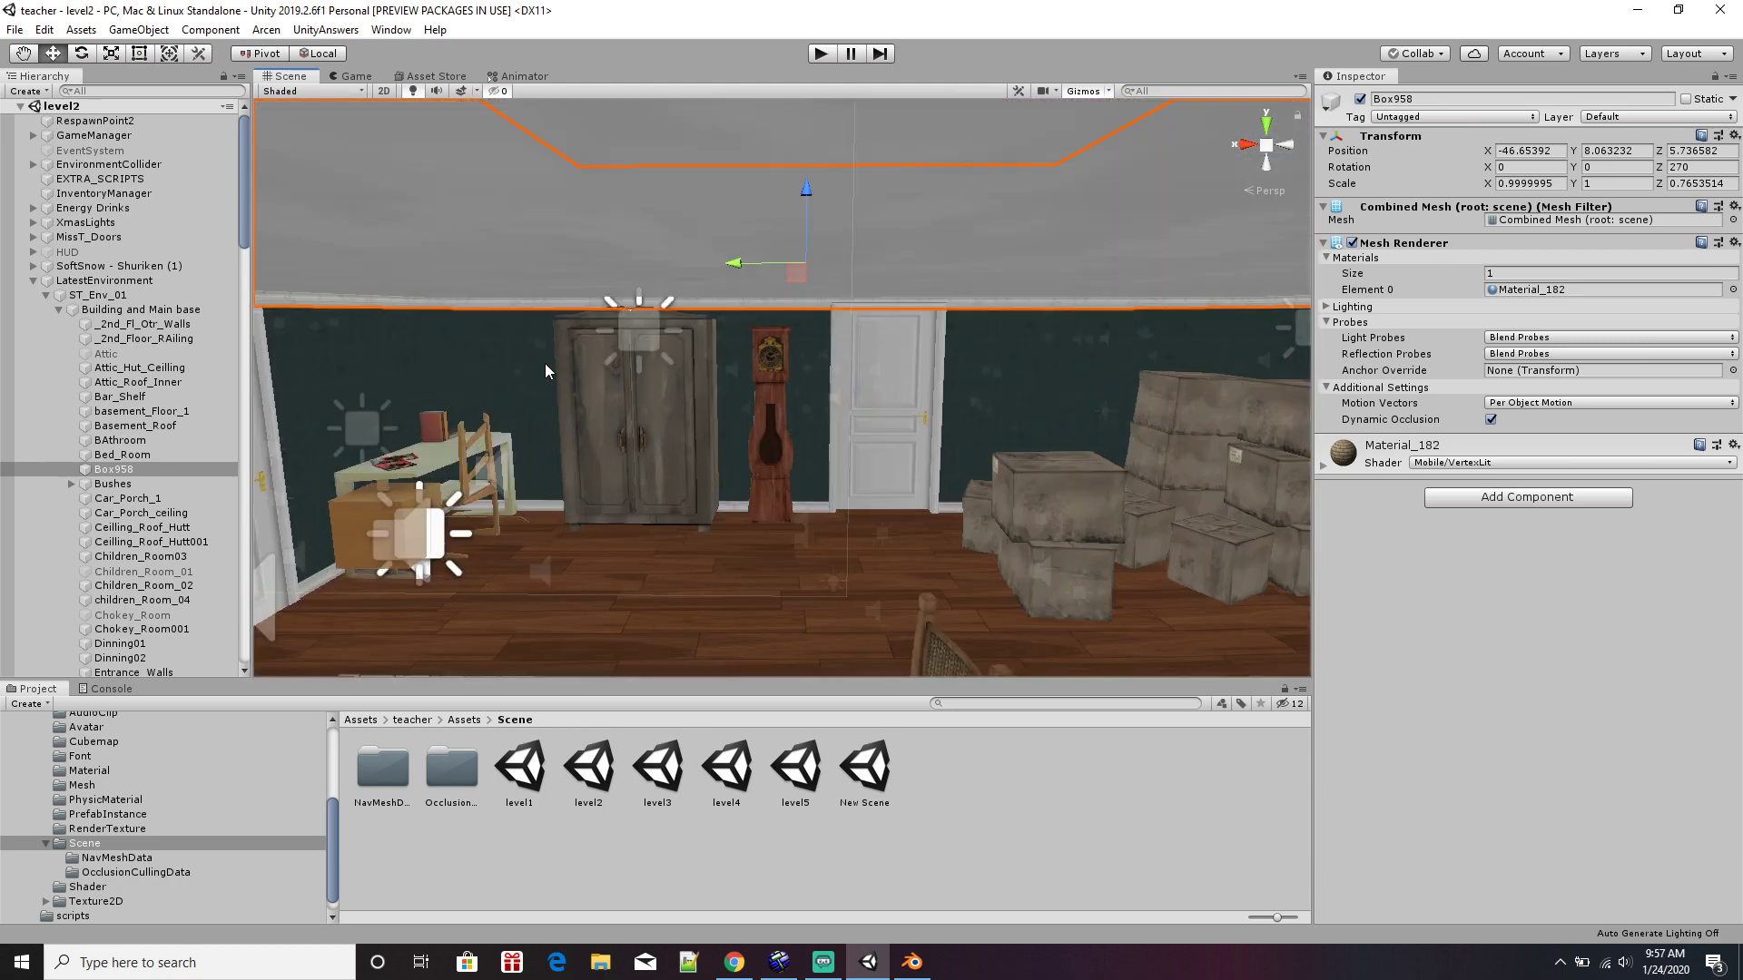
pyautogui.click(514, 365)
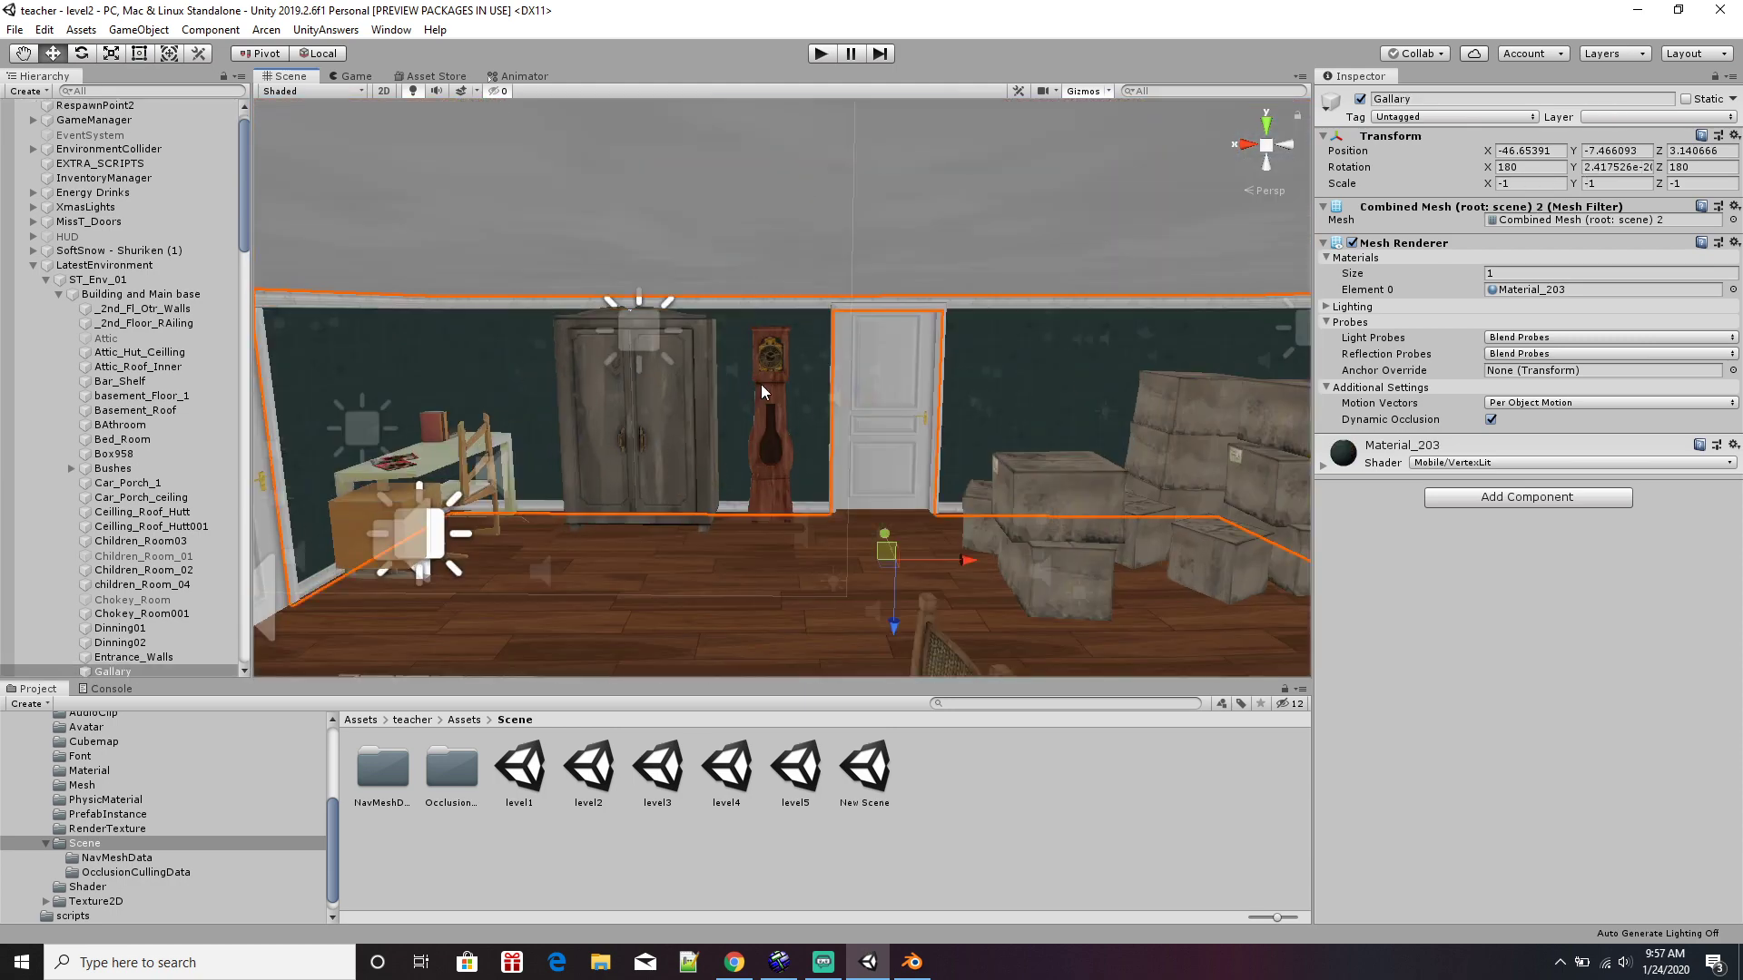
pyautogui.scroll(-8, 971, 508)
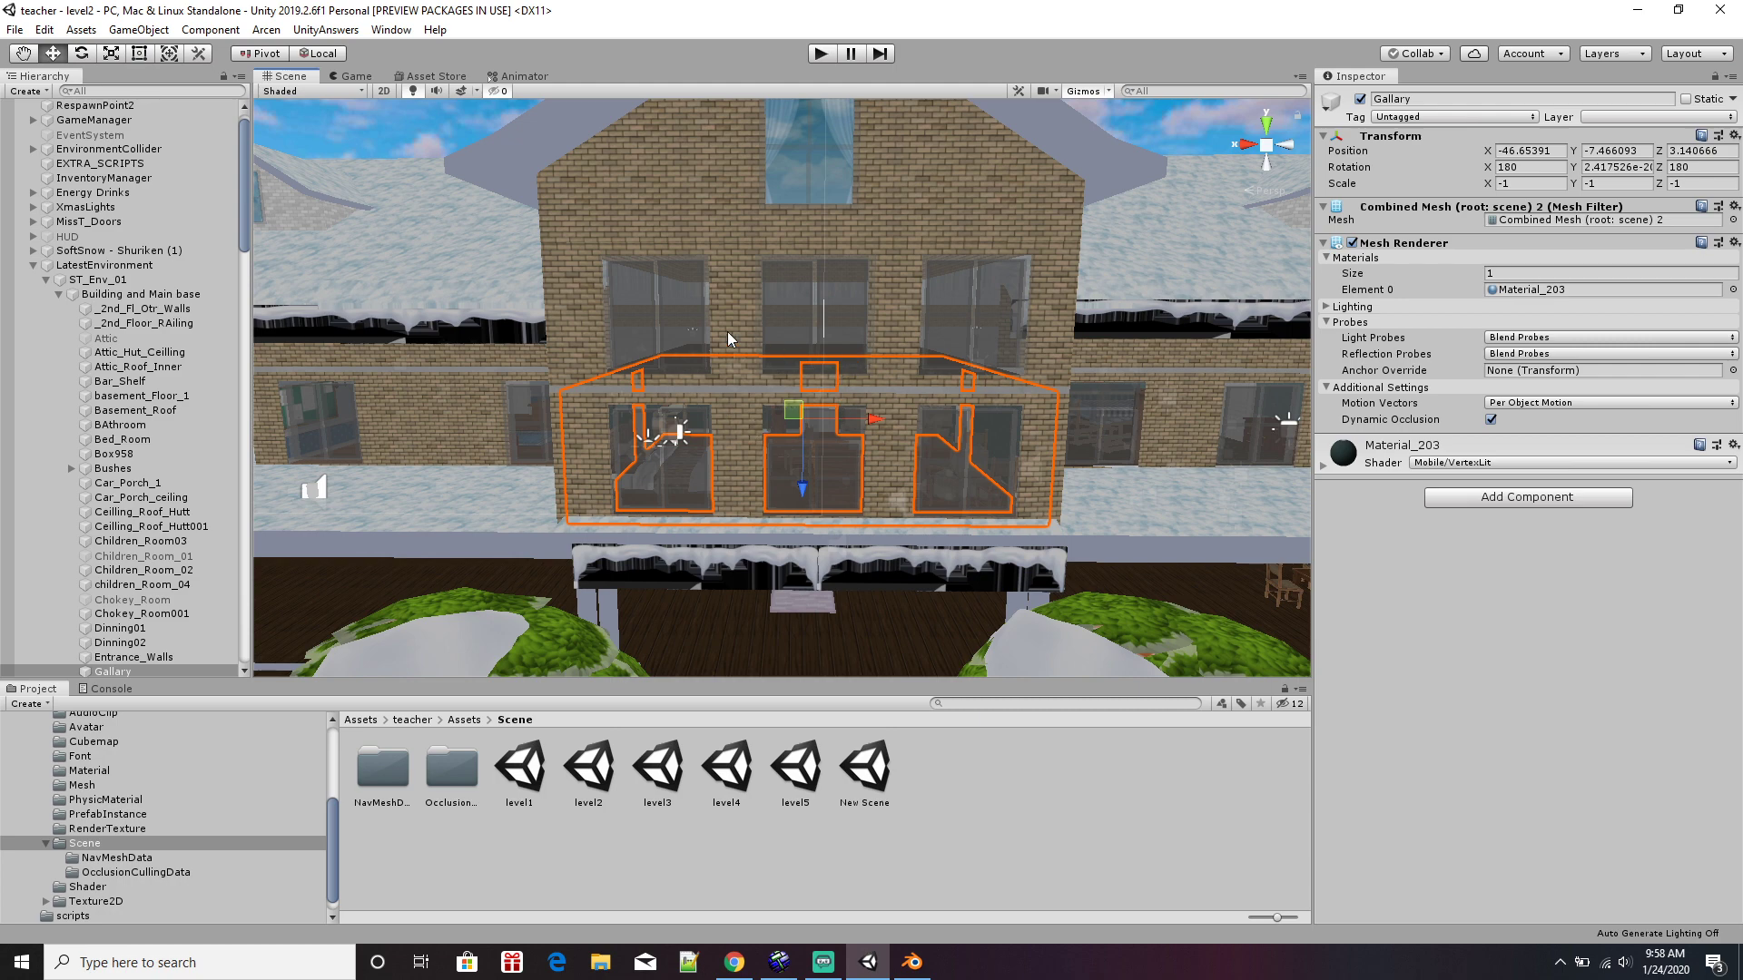
# Review the commands offered by the UnityAnswers and Arcen editor extensions.
pyautogui.click(320, 35)
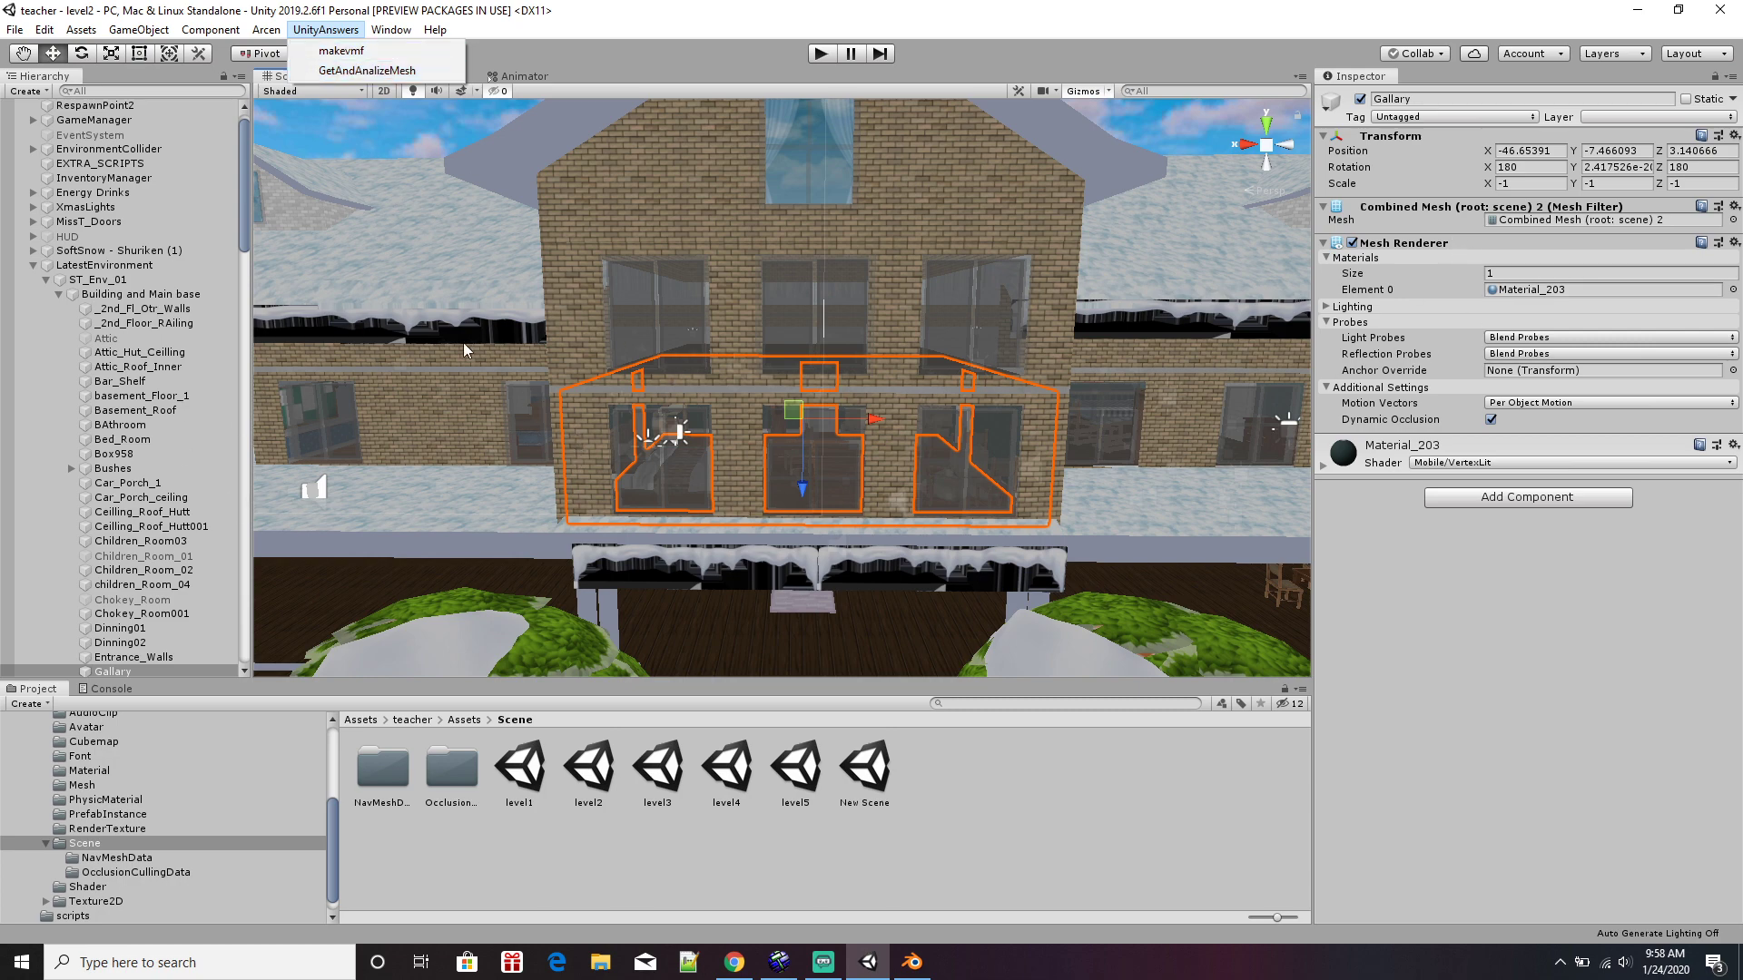
pyautogui.moveTo(266, 32)
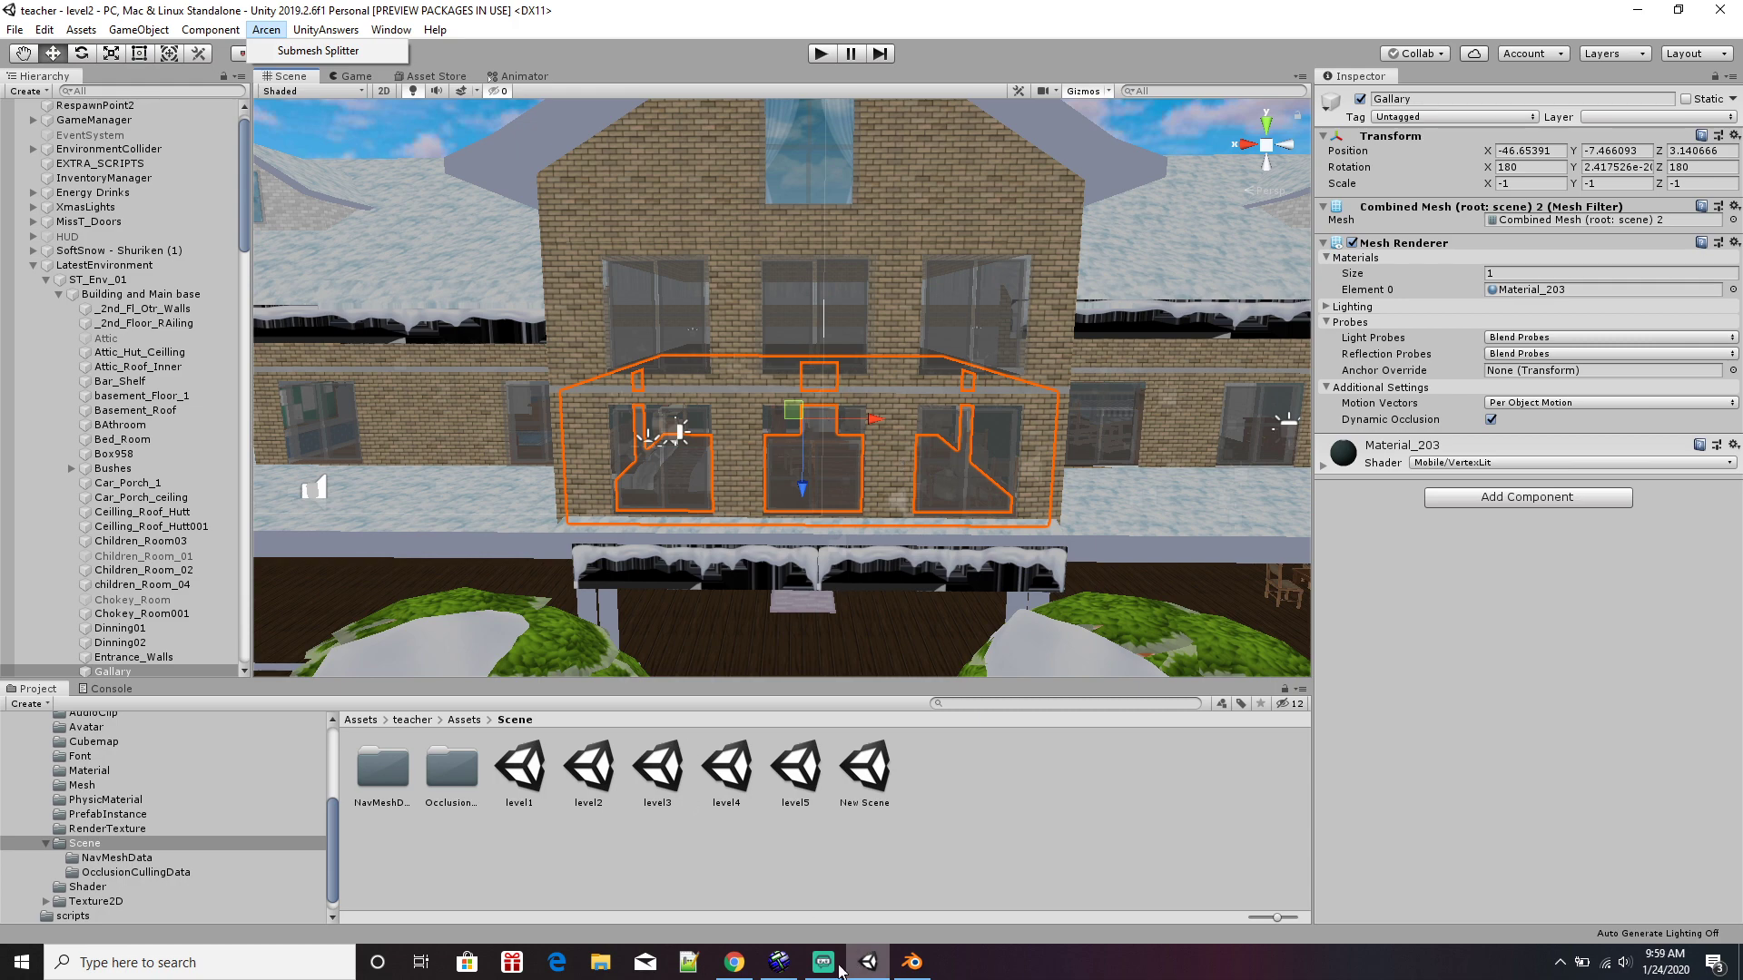
# Switch to Blender and examine the house model's front facade, steps and main entrance.
pyautogui.moveTo(821, 971)
pyautogui.click(913, 966)
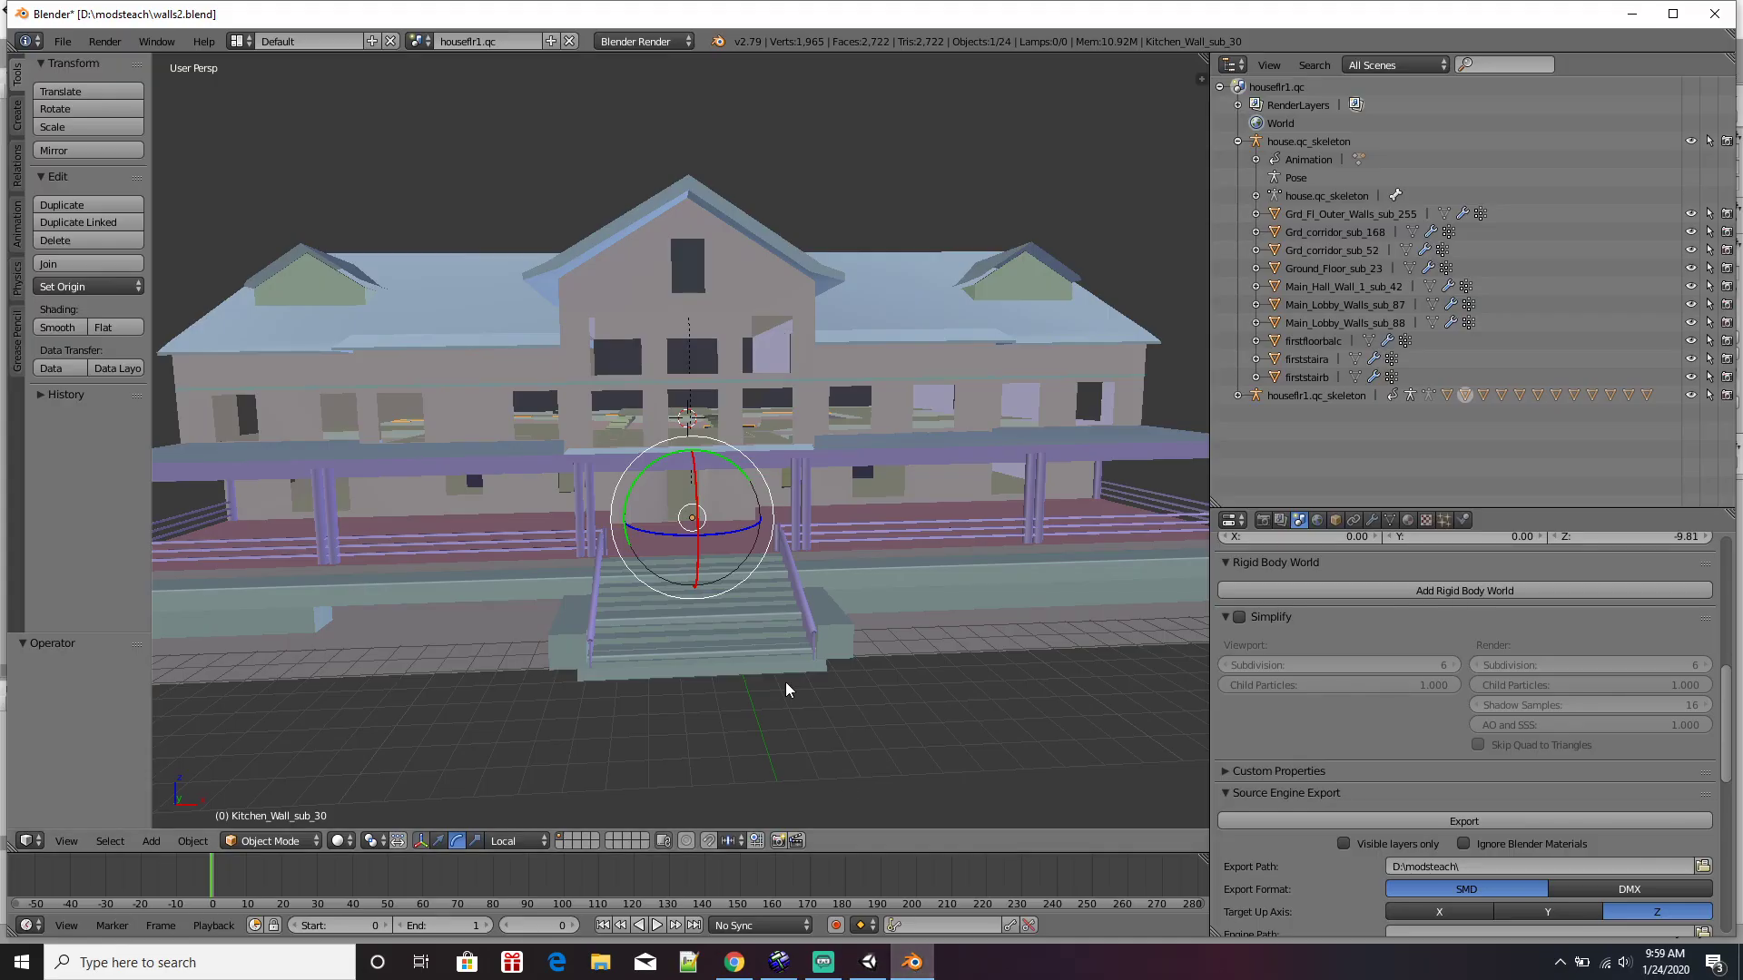
pyautogui.scroll(2, 590, 497)
pyautogui.scroll(-4, 607, 503)
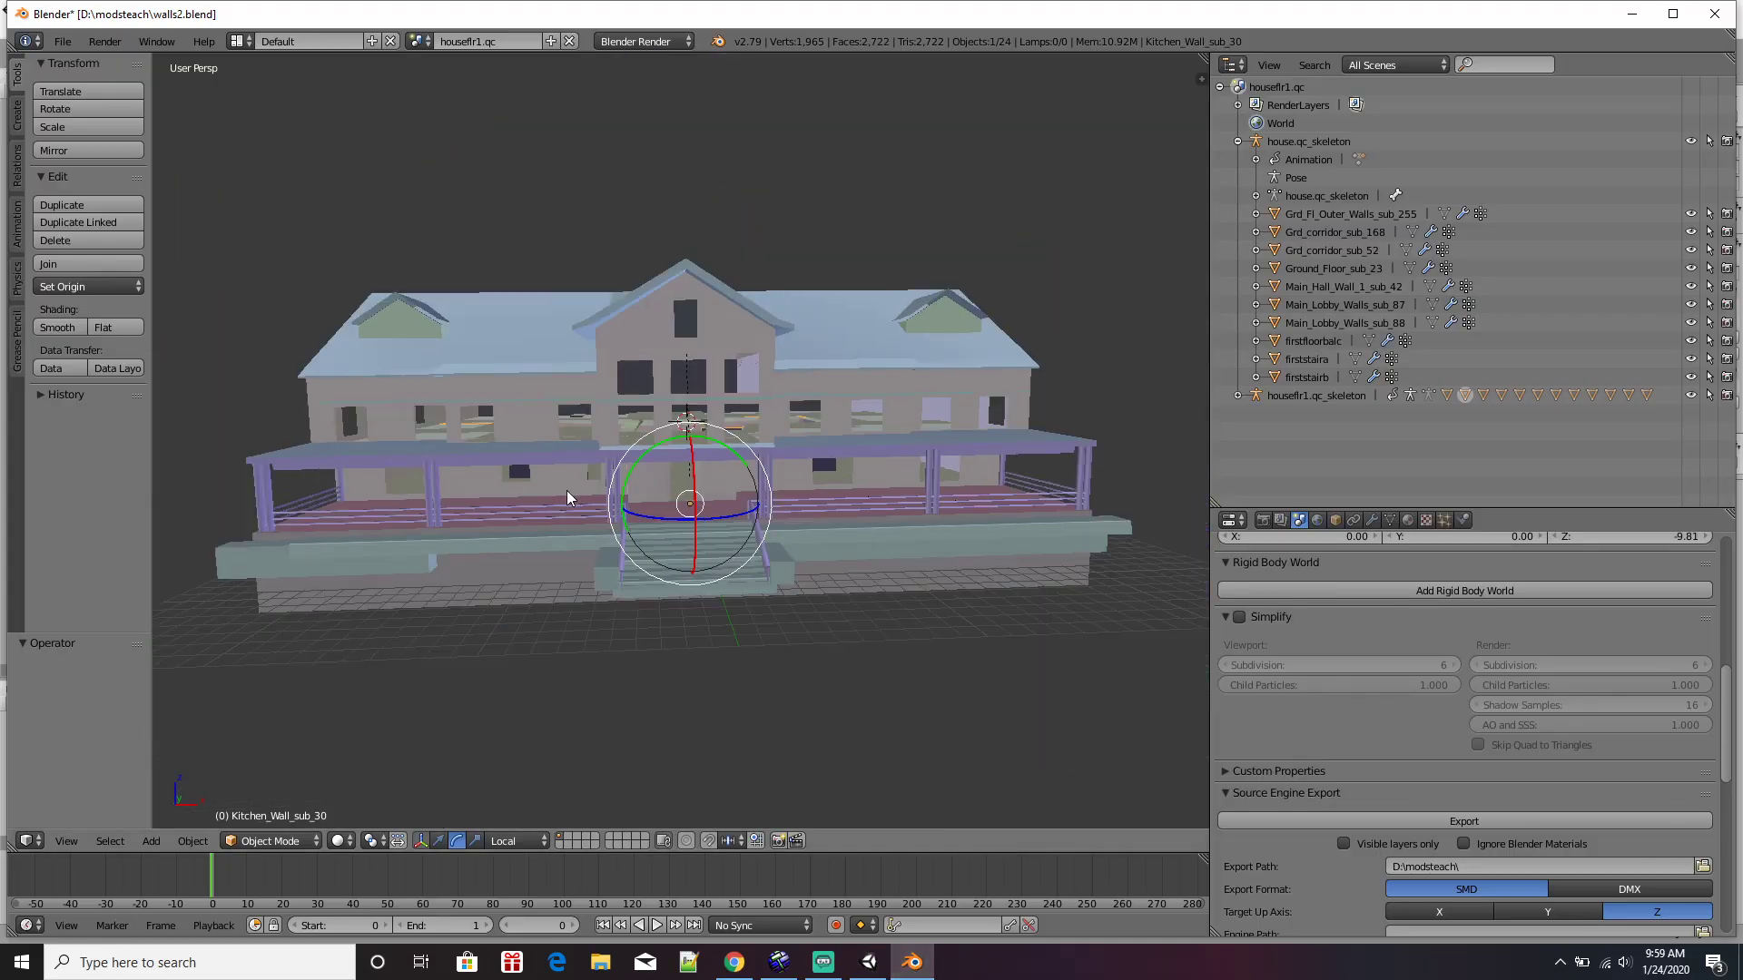
pyautogui.moveTo(609, 506); pyautogui.dragTo(562, 500, button='middle')
pyautogui.scroll(8, 730, 529)
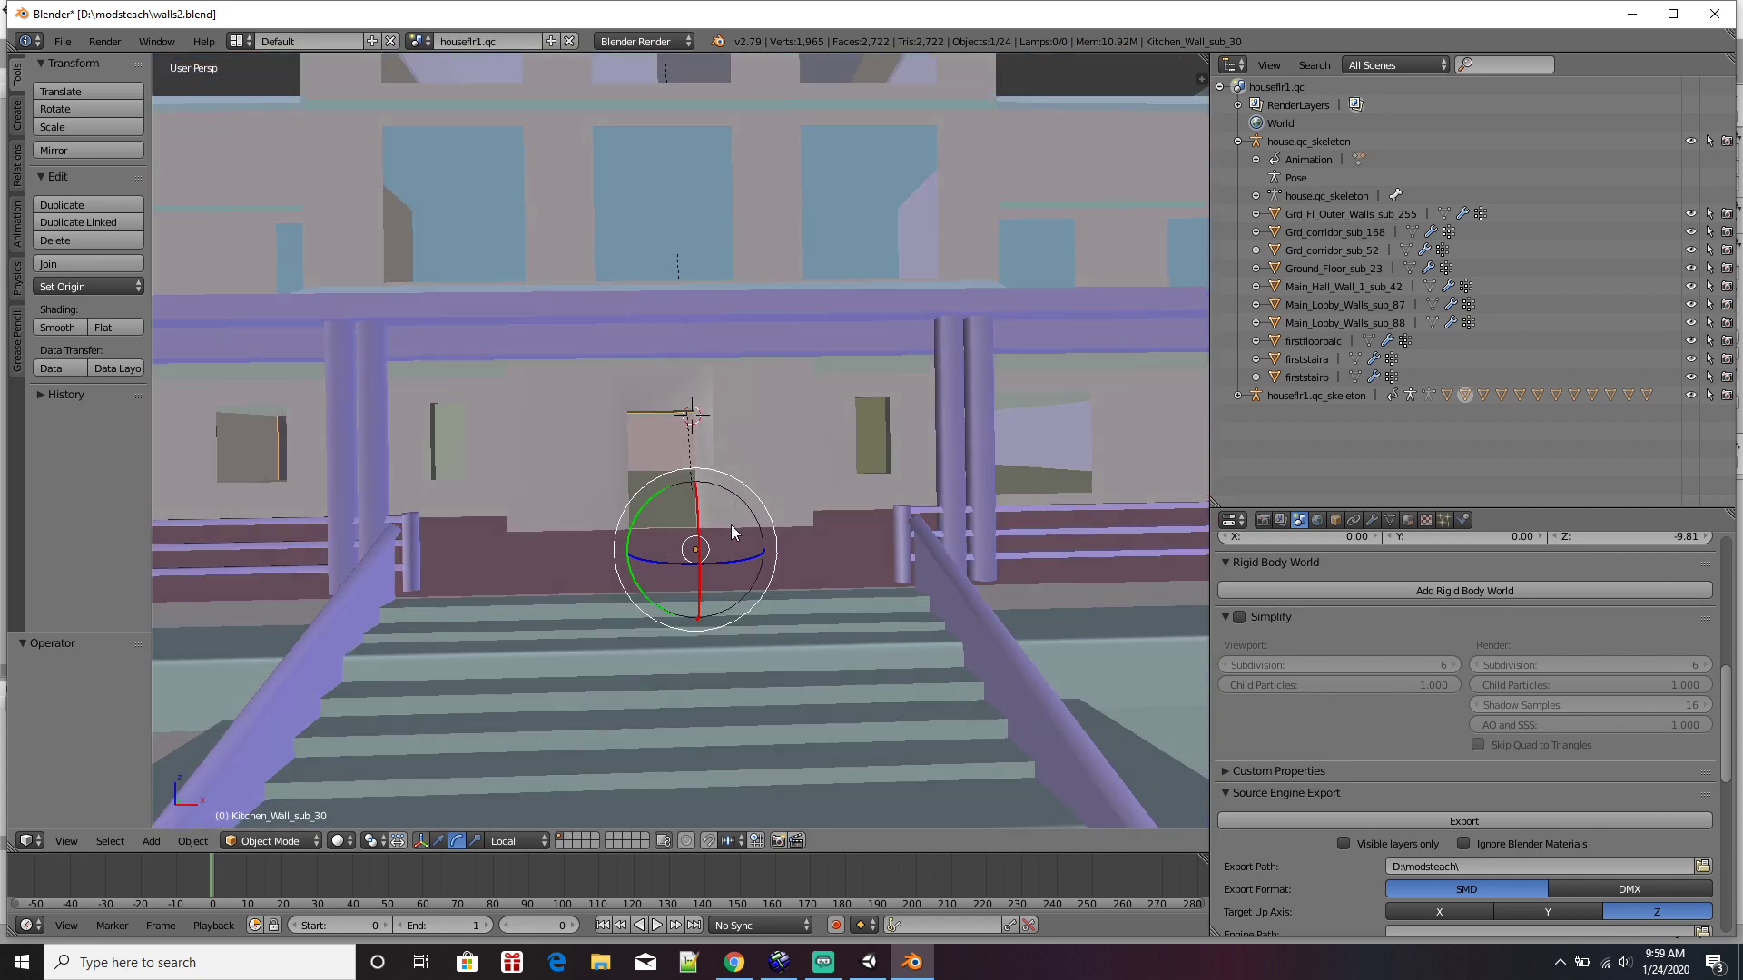
pyautogui.scroll(6, 732, 529)
pyautogui.moveTo(731, 530); pyautogui.dragTo(770, 532, button='middle')
pyautogui.scroll(4, 740, 573)
pyautogui.scroll(-12, 755, 567)
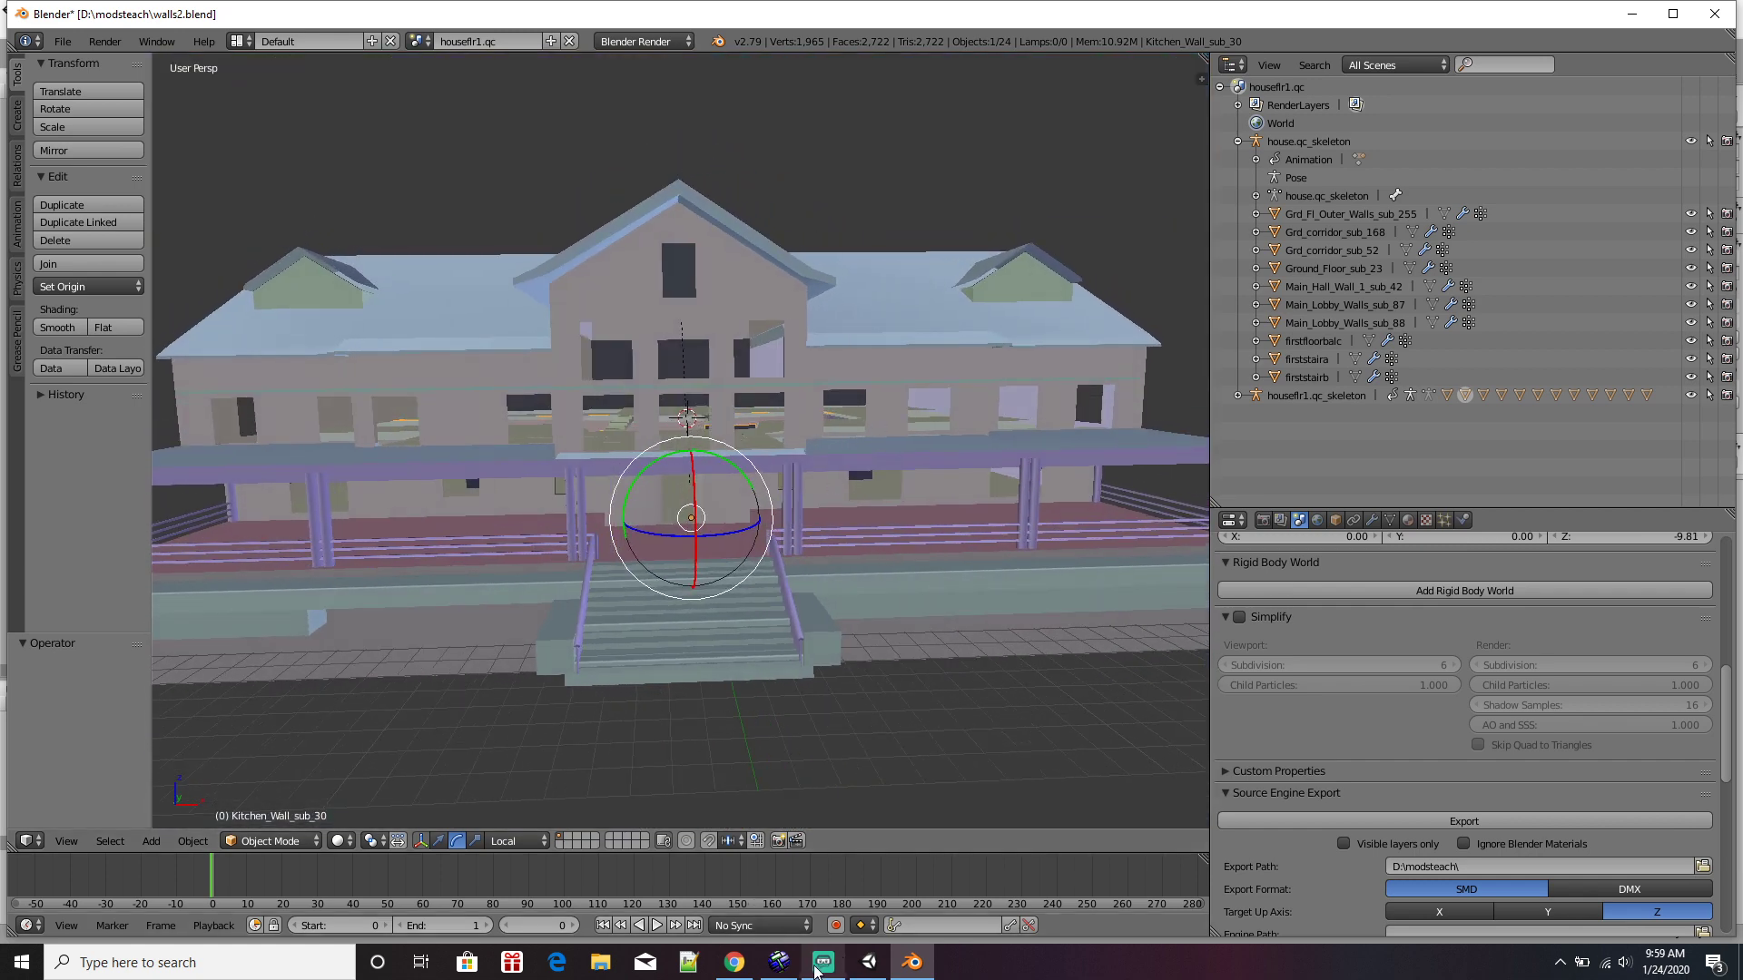
# Switch to Hammer and examine the front steps, porch and entrance doors of the unityst.vmf house in the 3D view.
pyautogui.click(785, 969)
pyautogui.press('z')
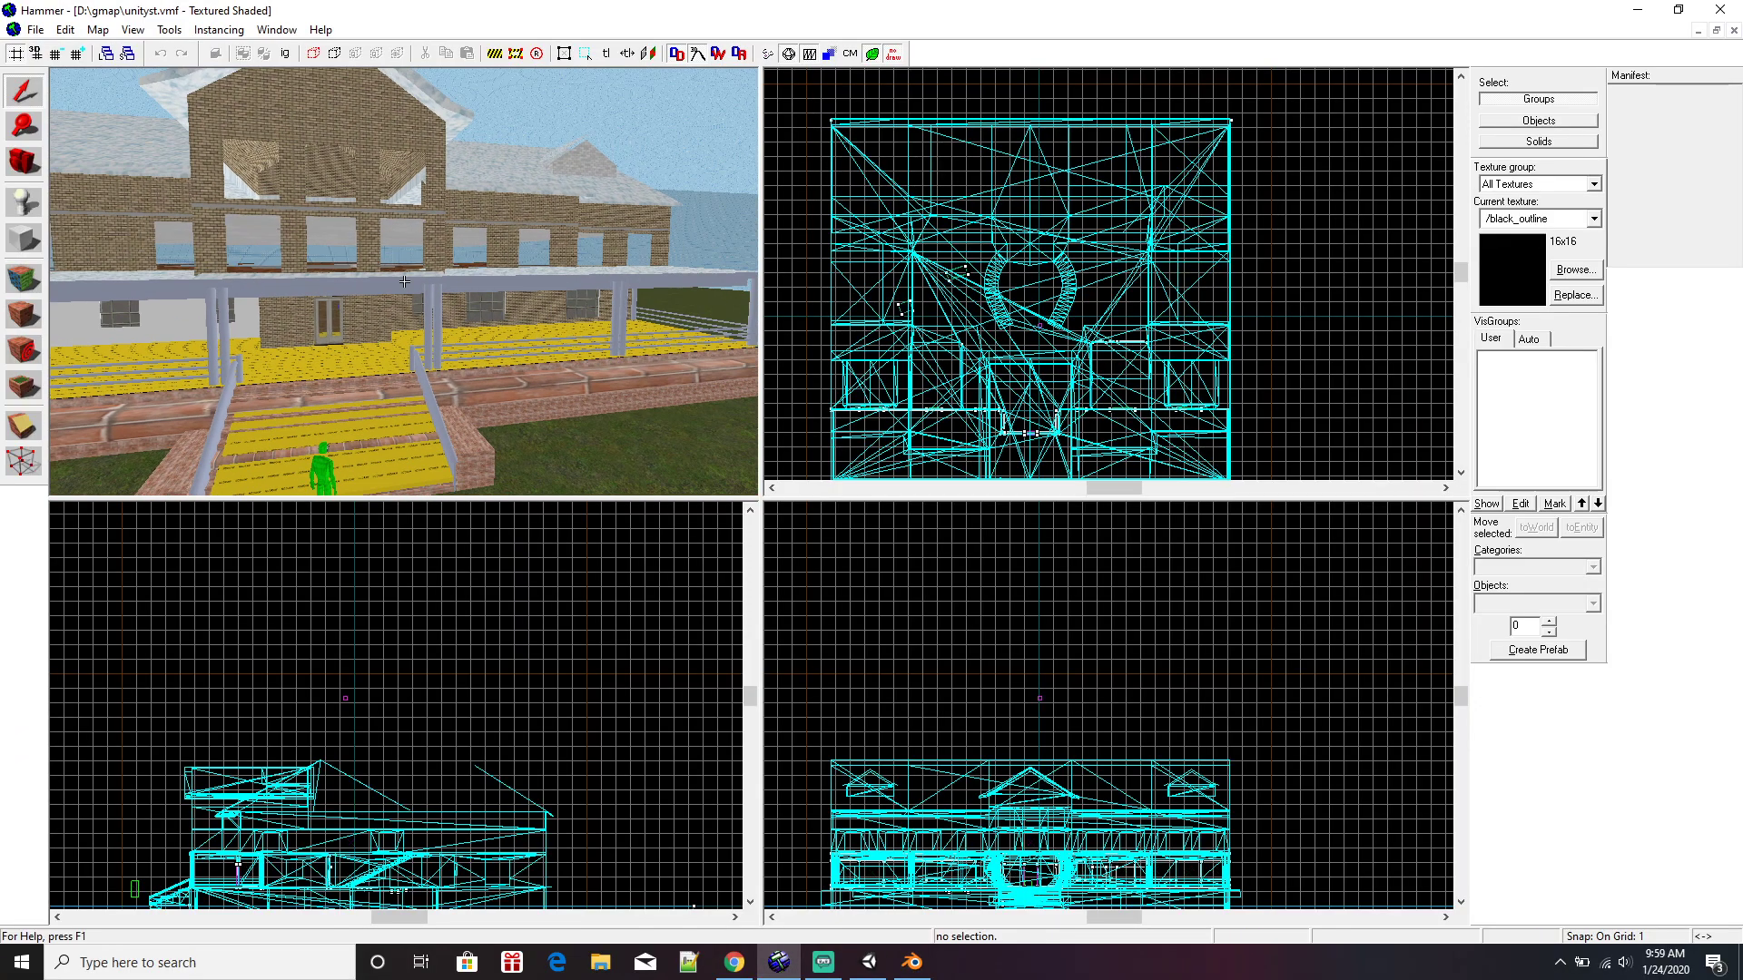
pyautogui.press('w')
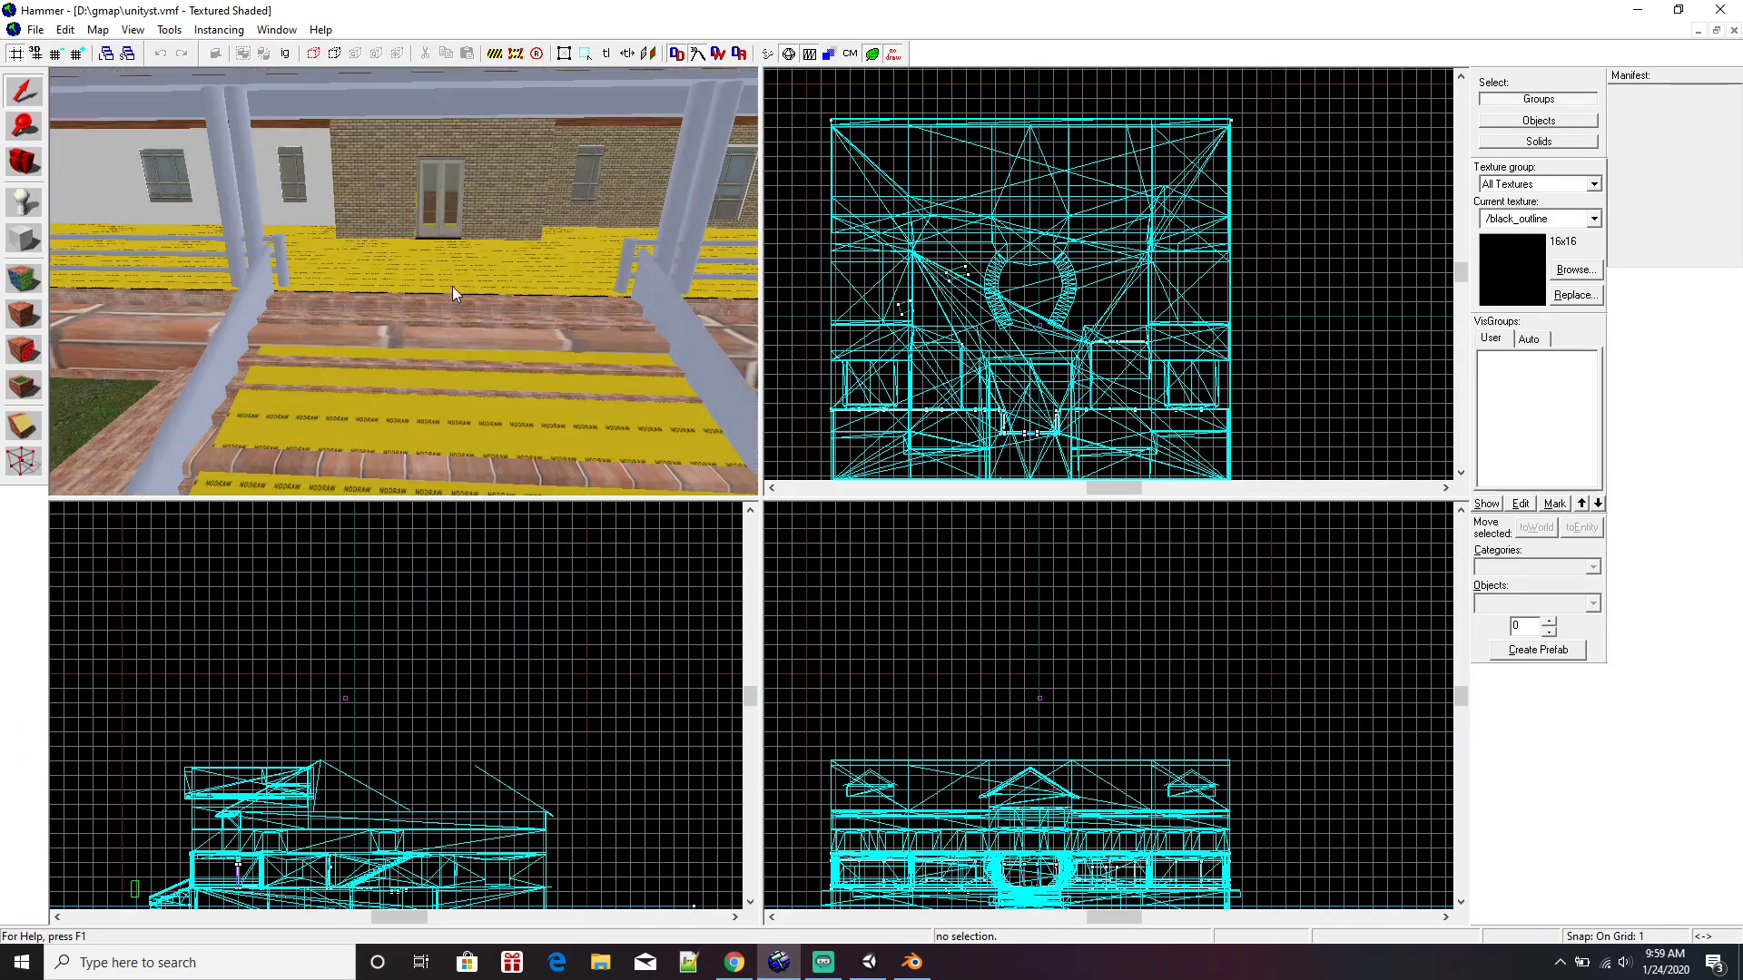
pyautogui.press('z')
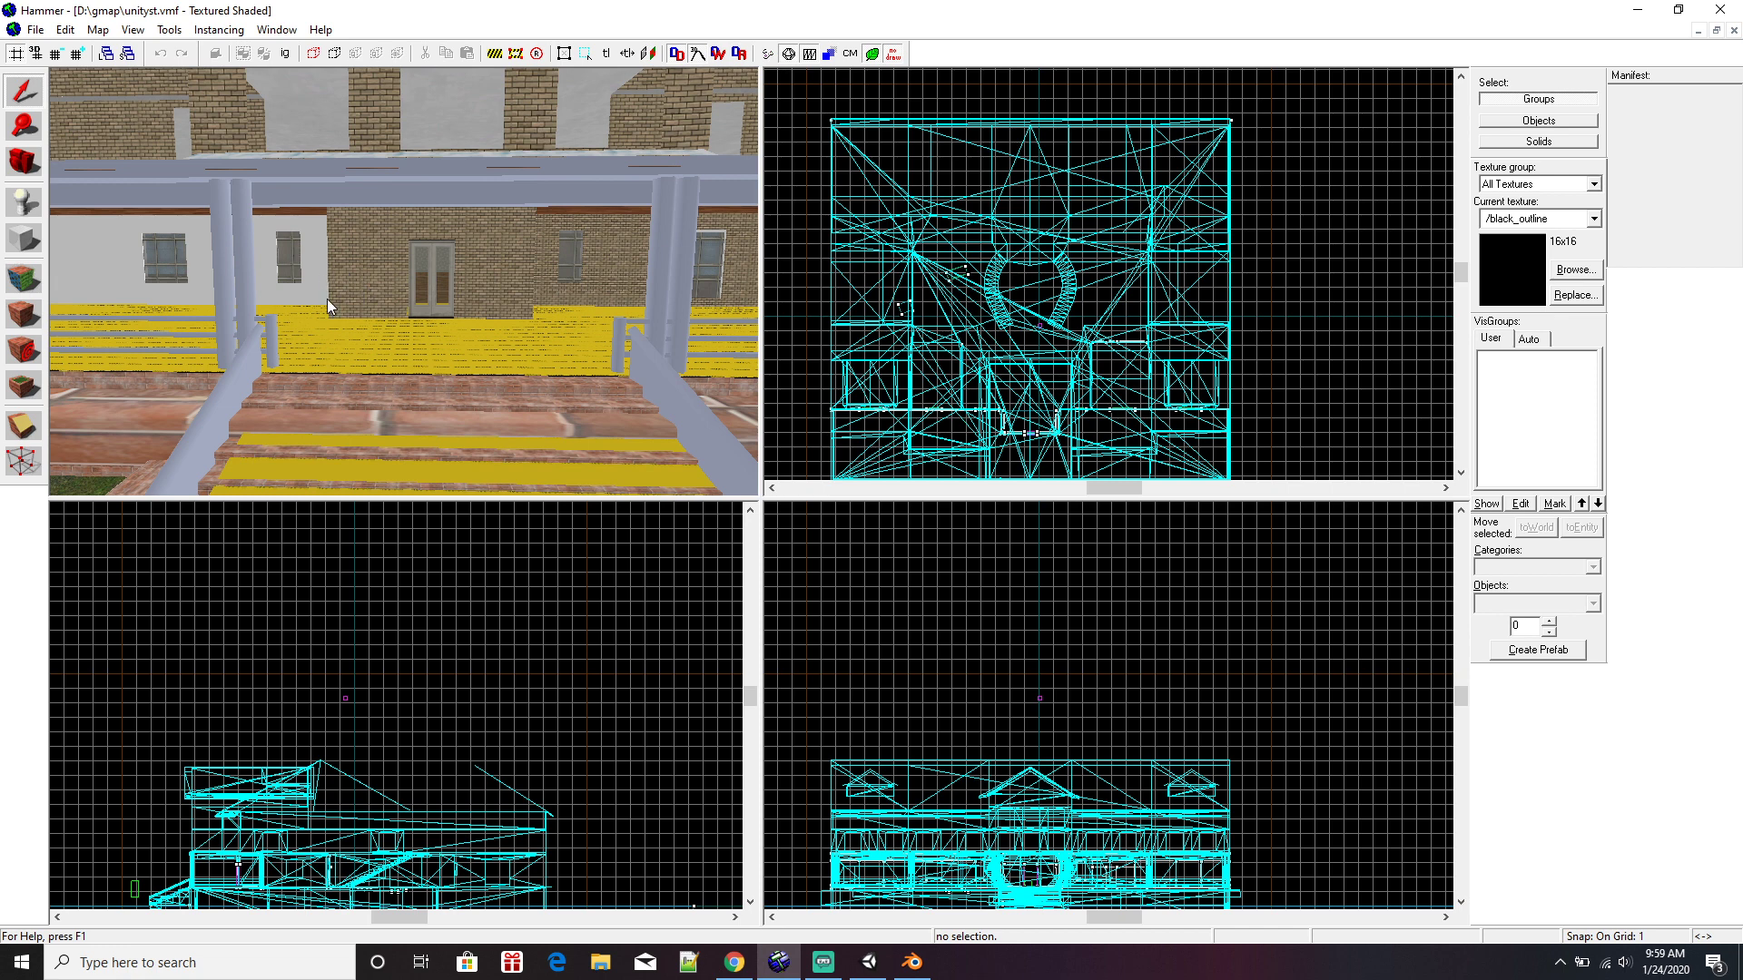
pyautogui.press('z')
pyautogui.press('w')
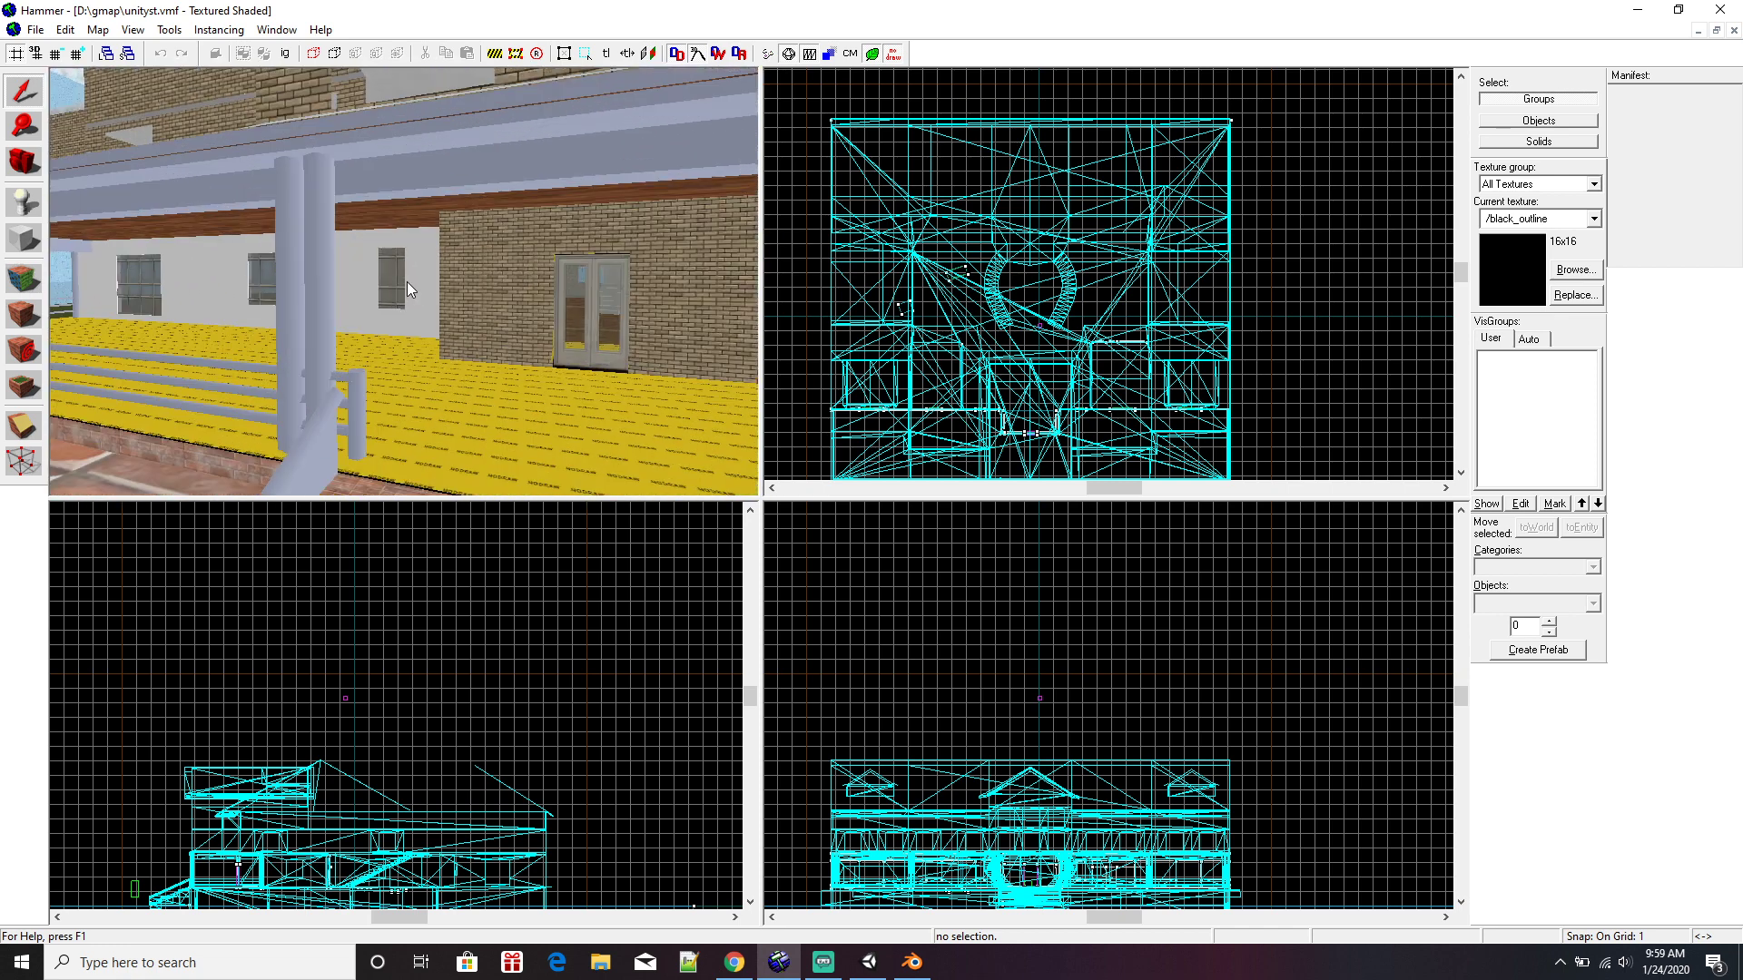
pyautogui.press('z')
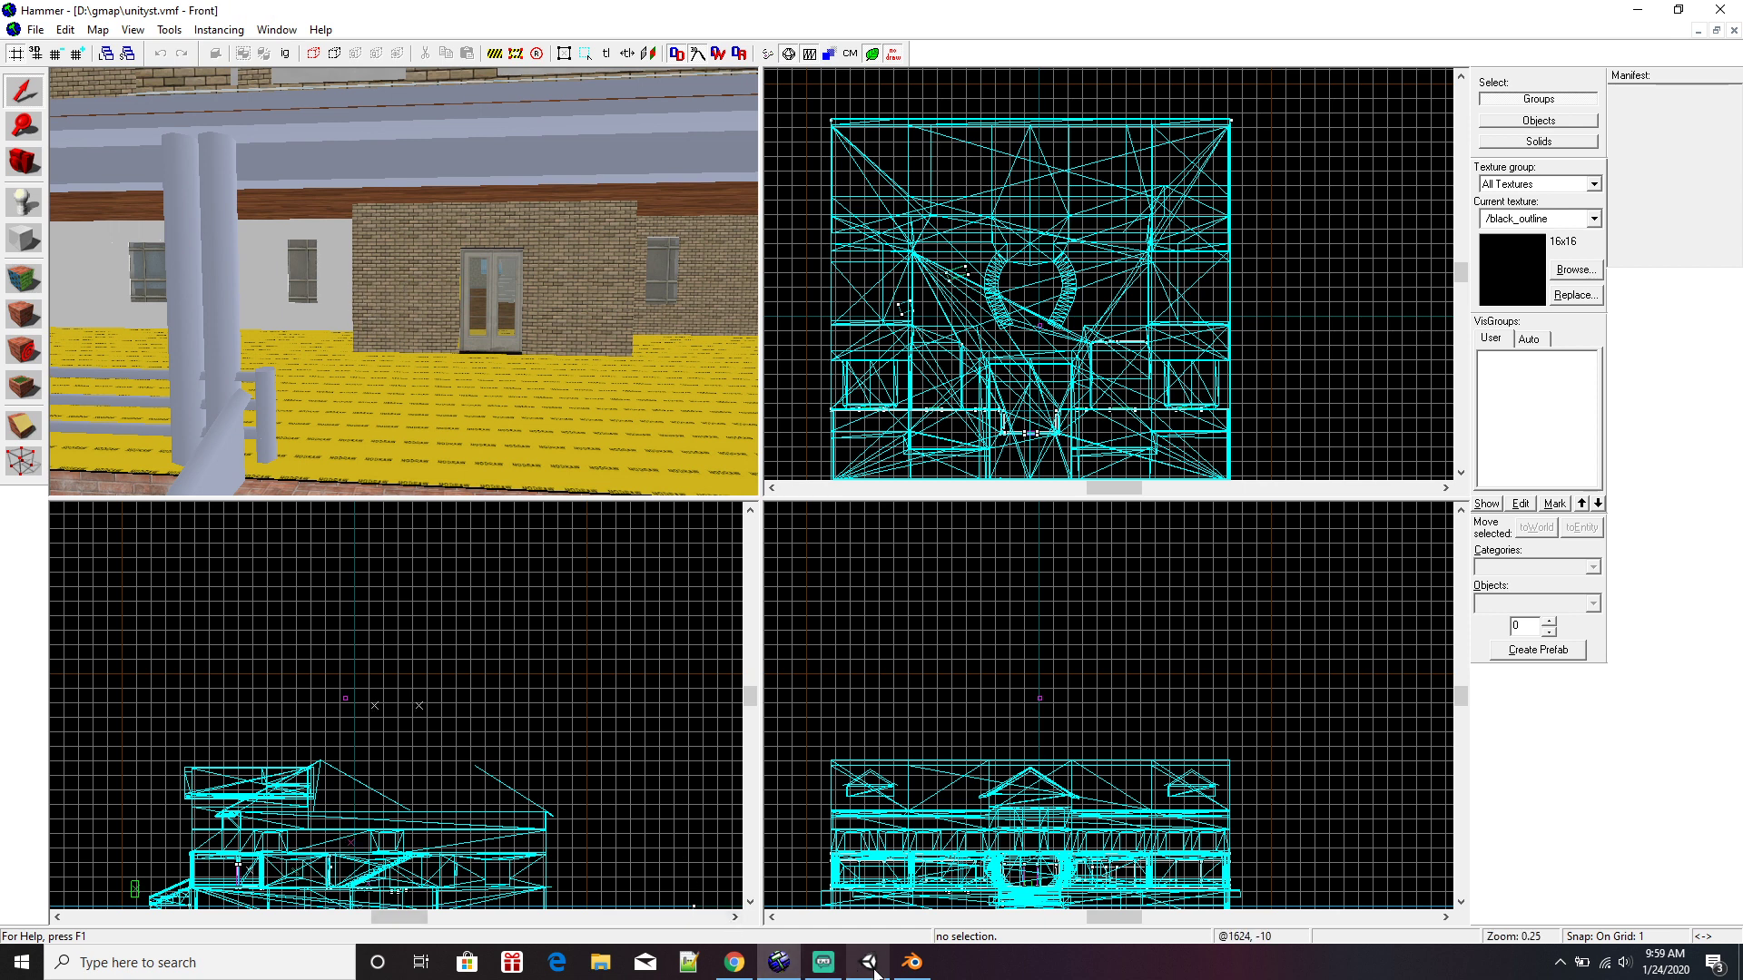
# Switch back to Unity and bring up the UnityAnswers makevmf and GetAndAnalizeMesh commands.
pyautogui.moveTo(872, 971)
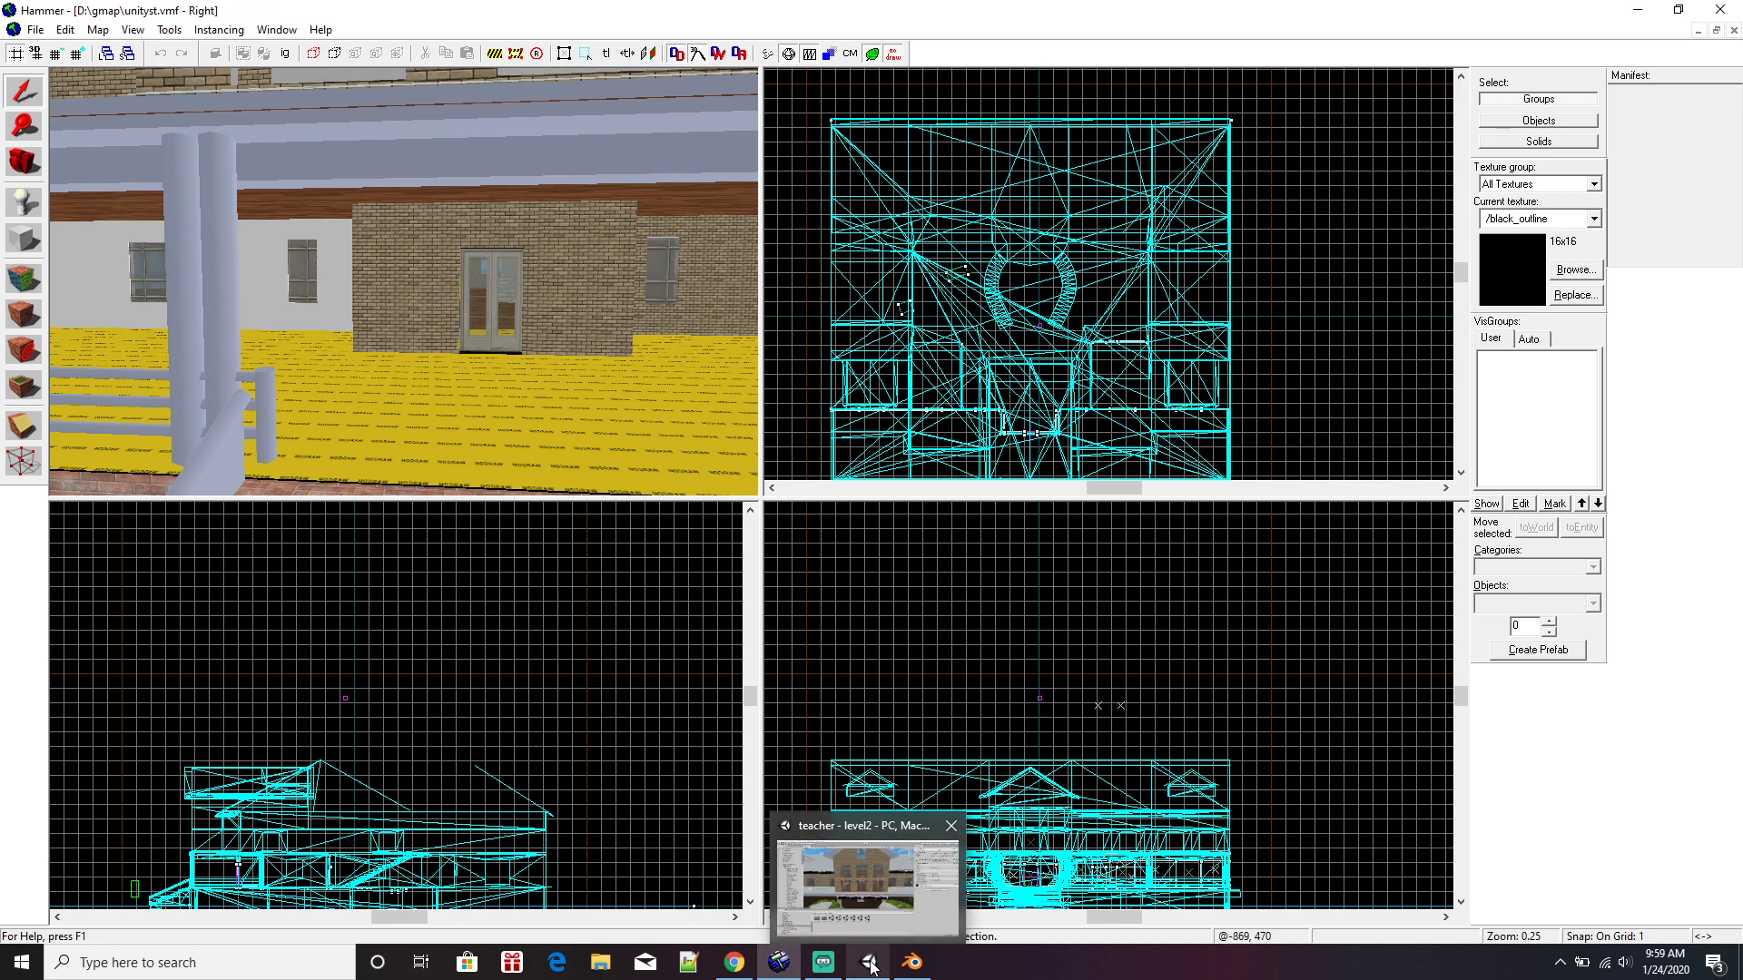
pyautogui.click(872, 965)
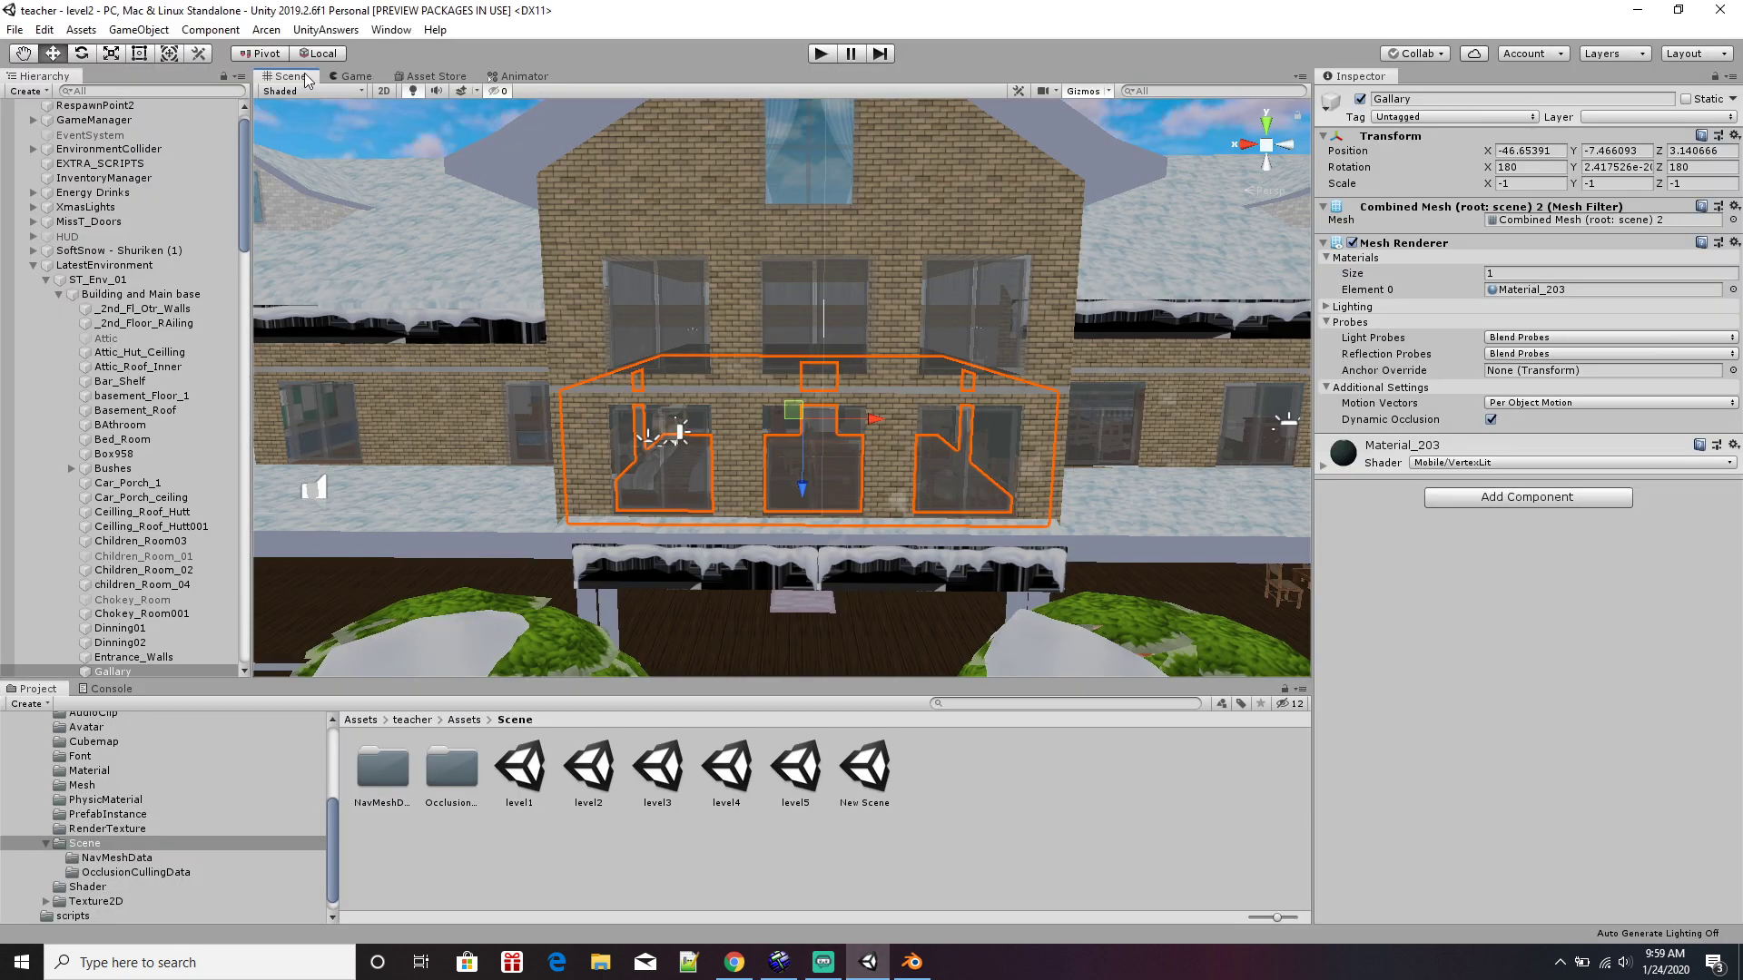
pyautogui.click(326, 29)
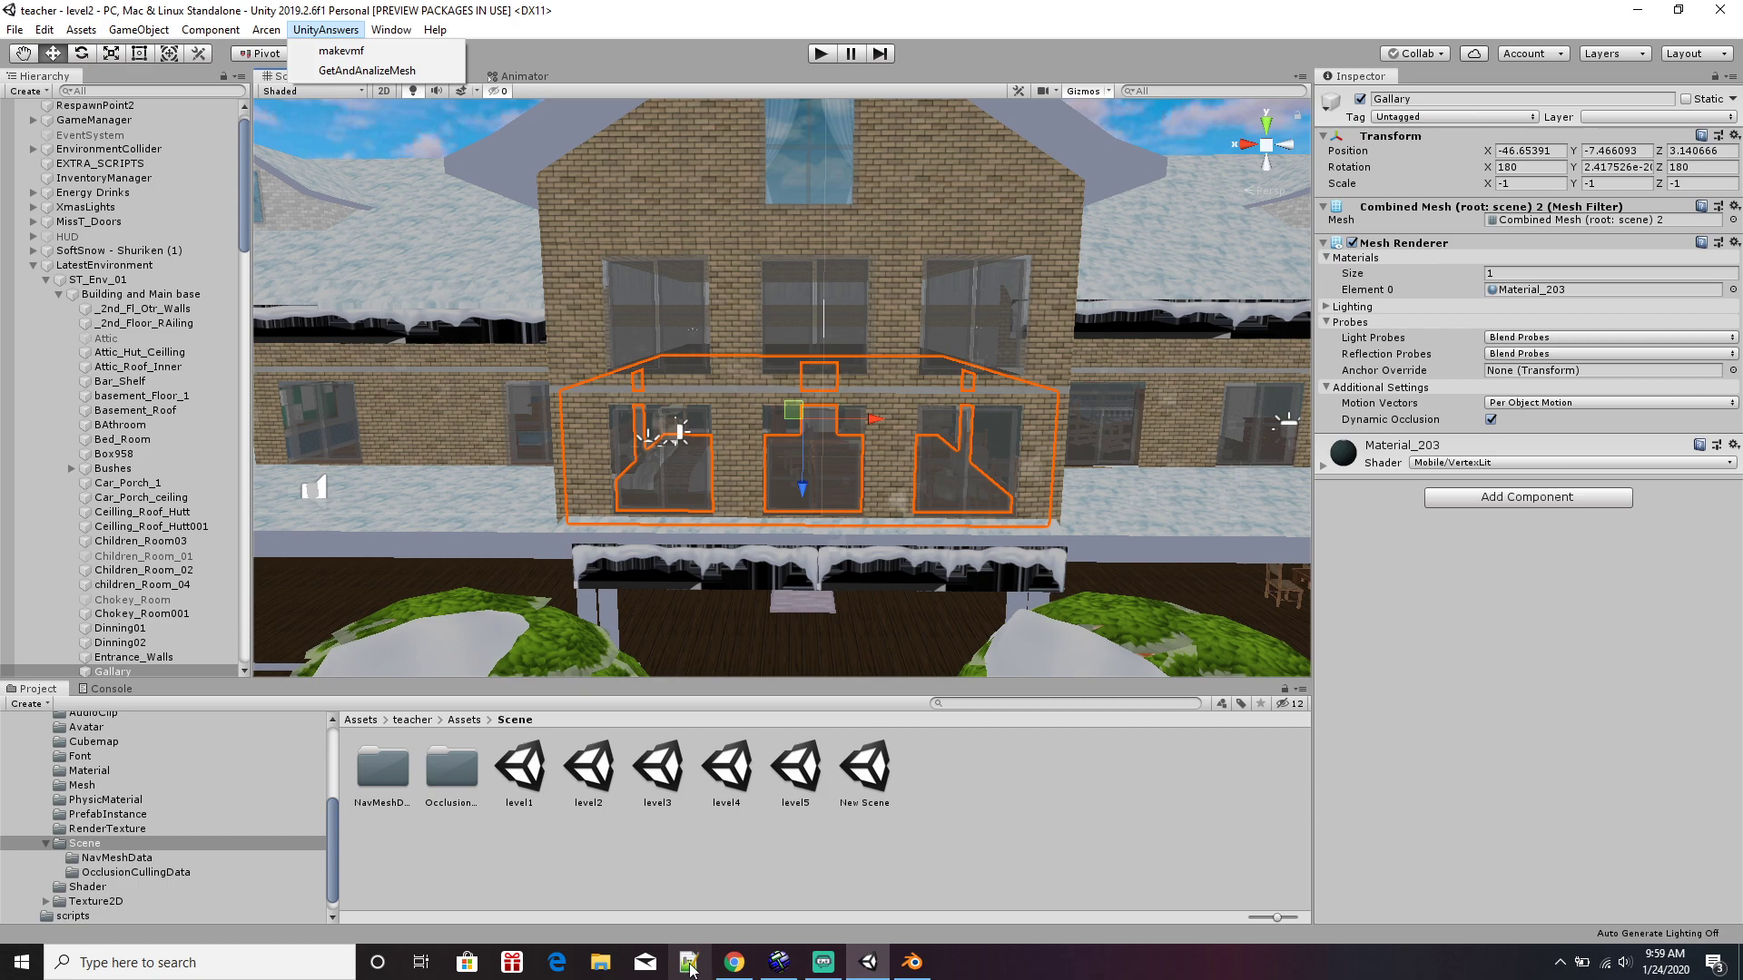
# Switch to Hammer and tour the house from its front facade through the staircase lobby and back onto the porch.
pyautogui.click(780, 972)
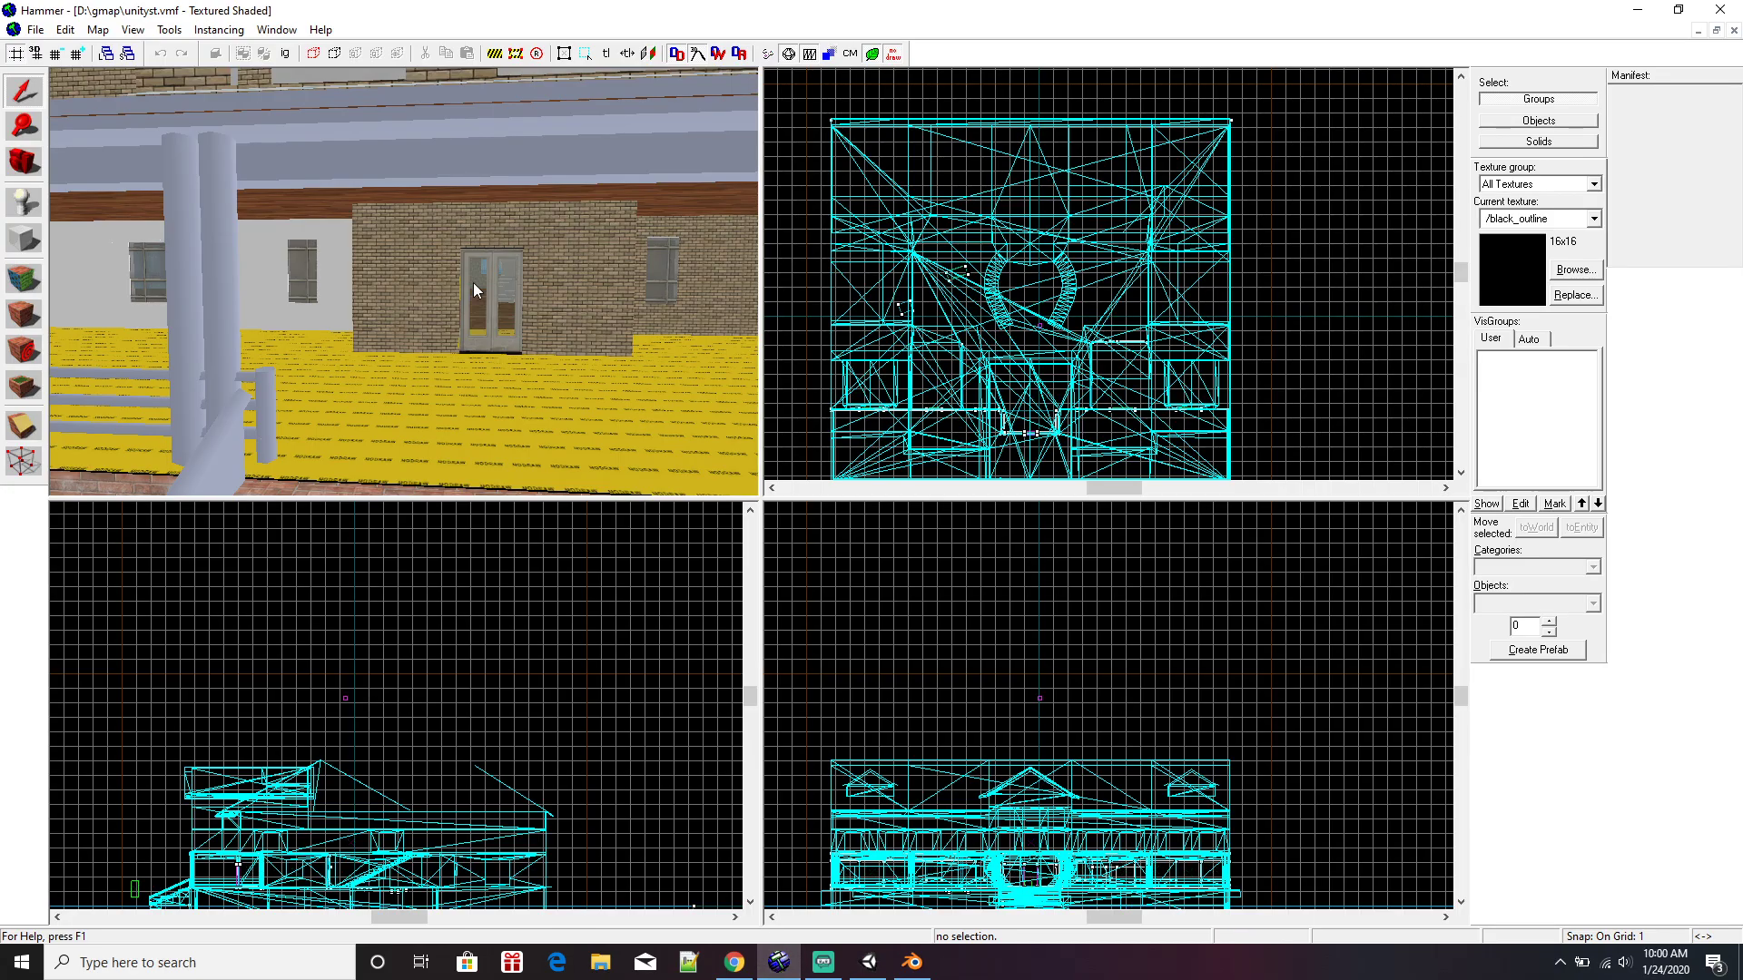
pyautogui.scroll(-2, 509, 313)
pyautogui.scroll(-3, 509, 317)
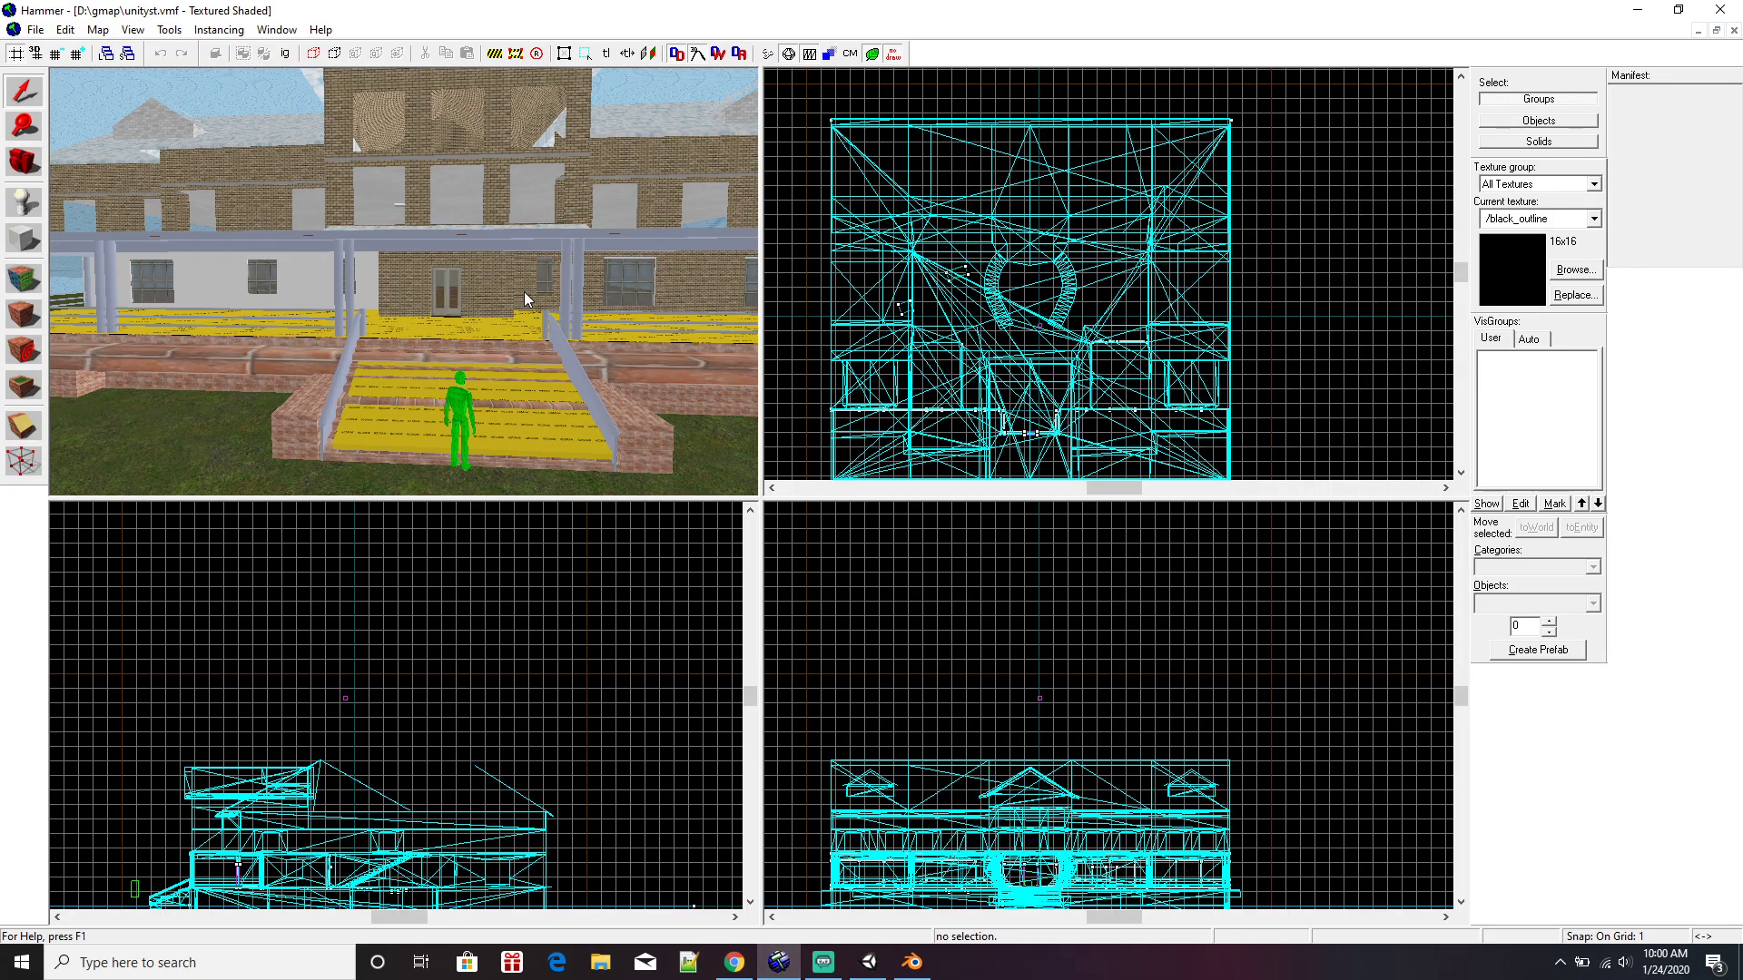
pyautogui.press('z')
pyautogui.press('w')
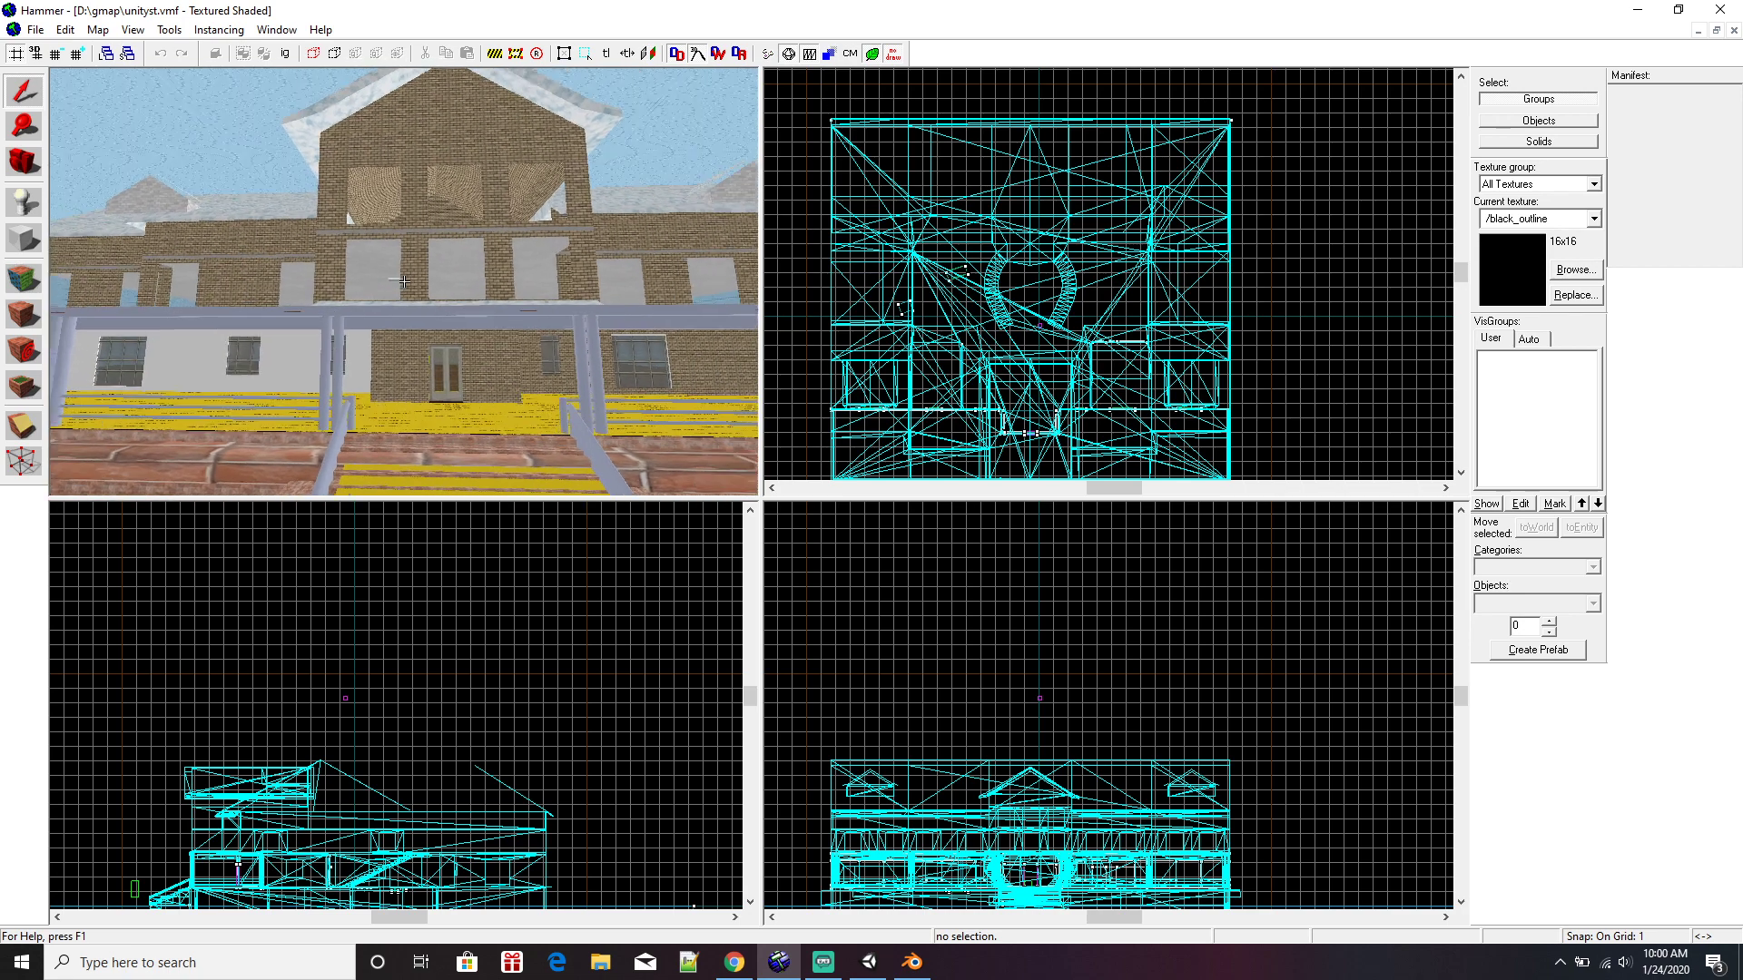
pyautogui.press('w')
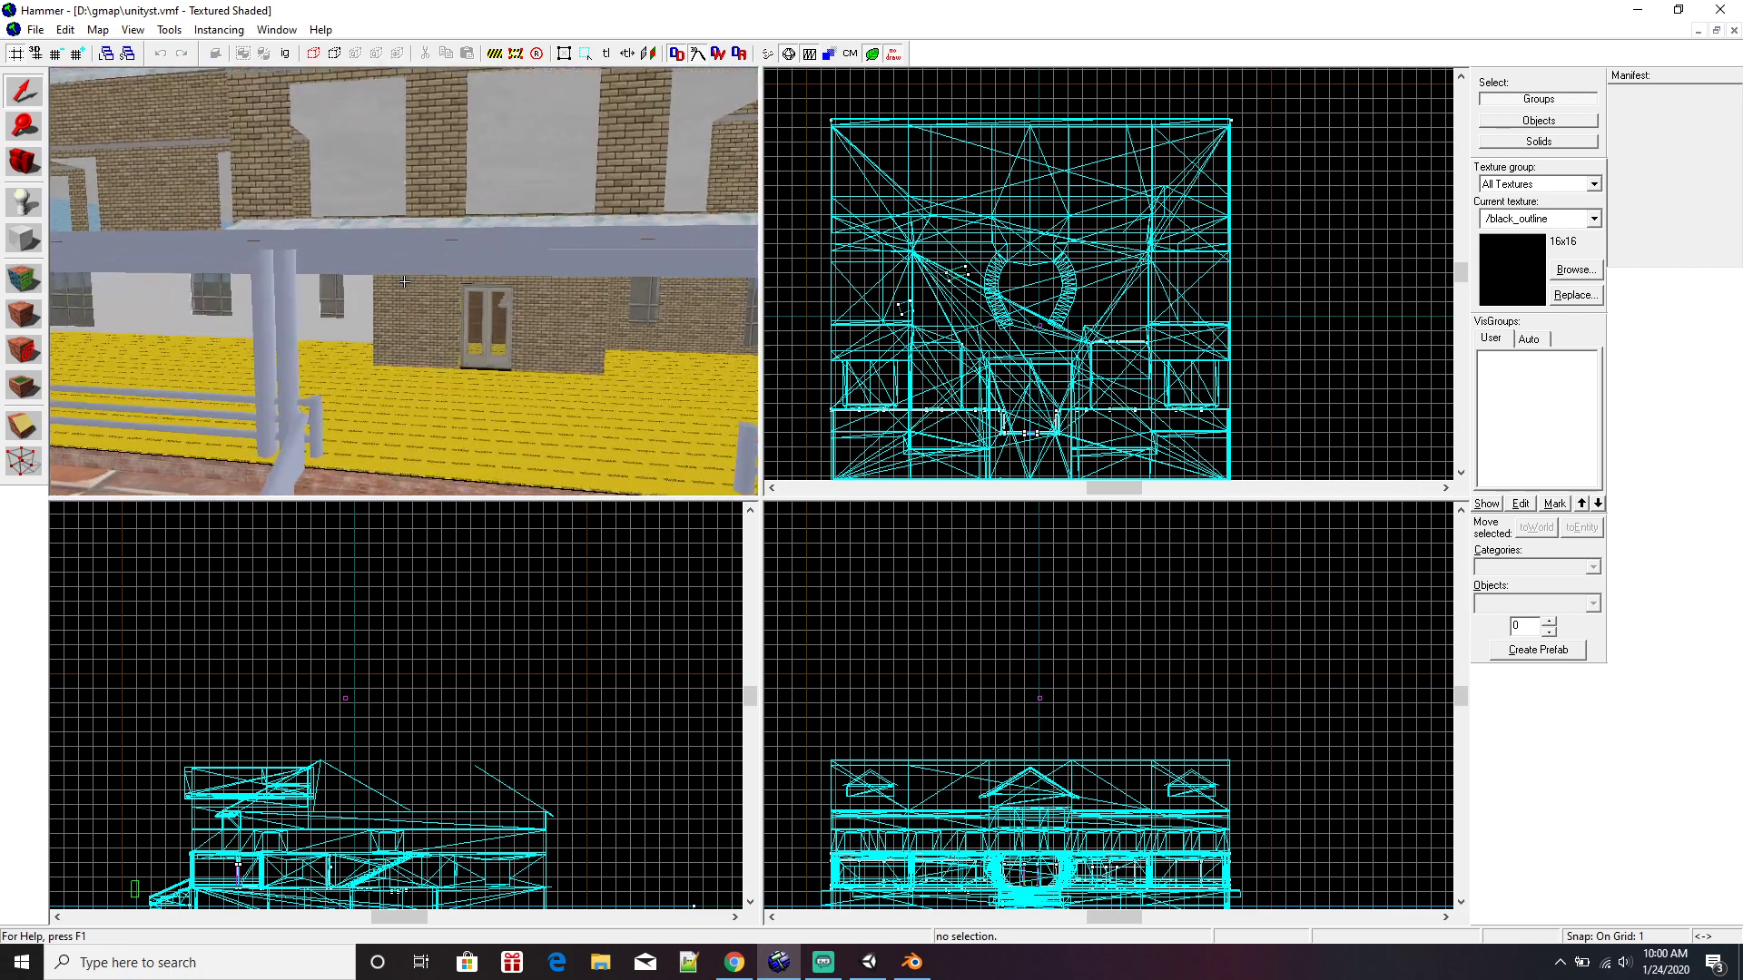
pyautogui.press('w')
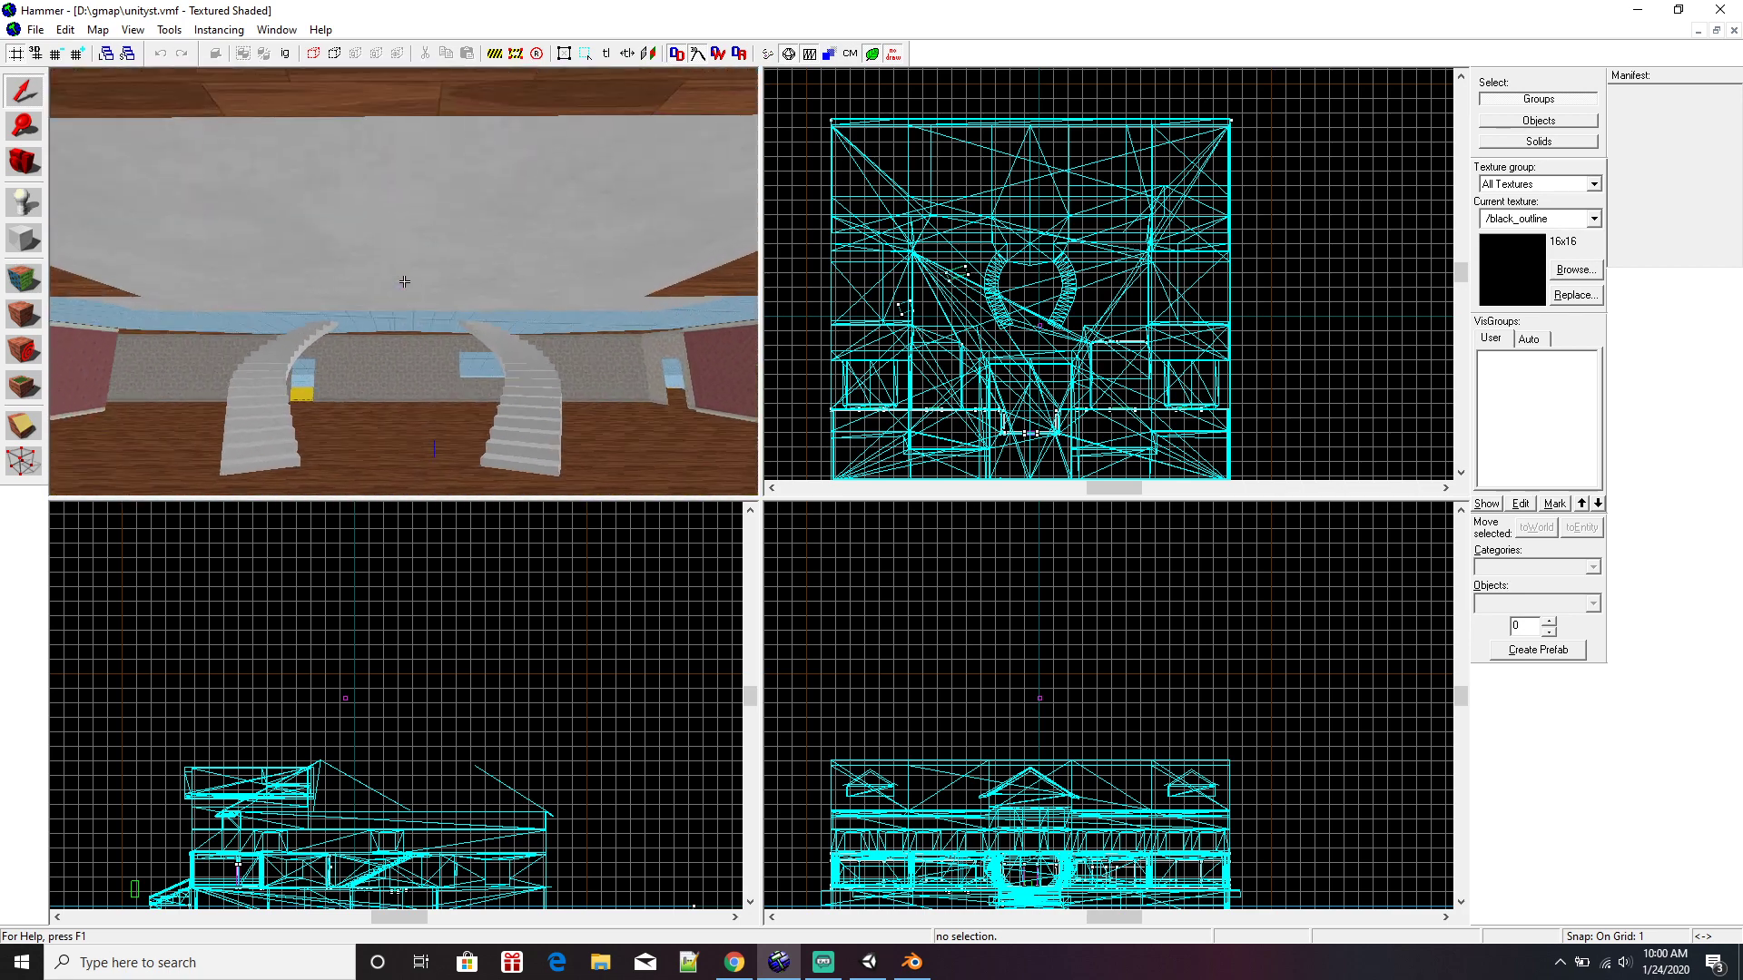
pyautogui.press('w')
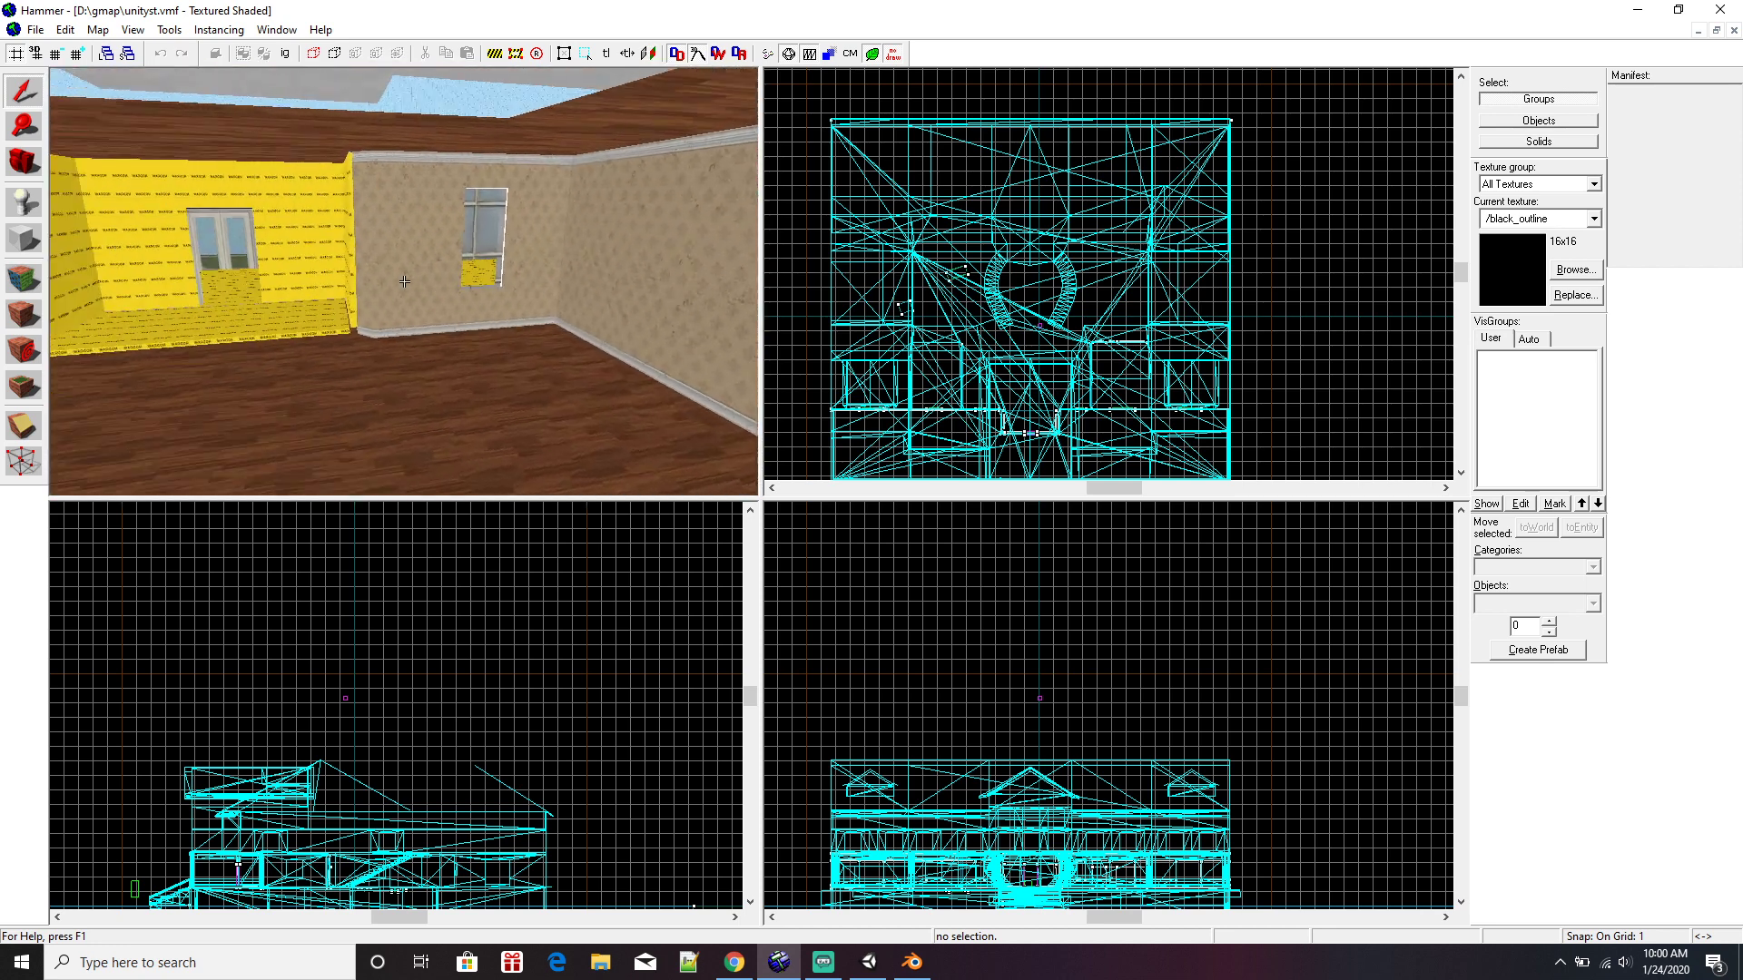
pyautogui.press('Right')
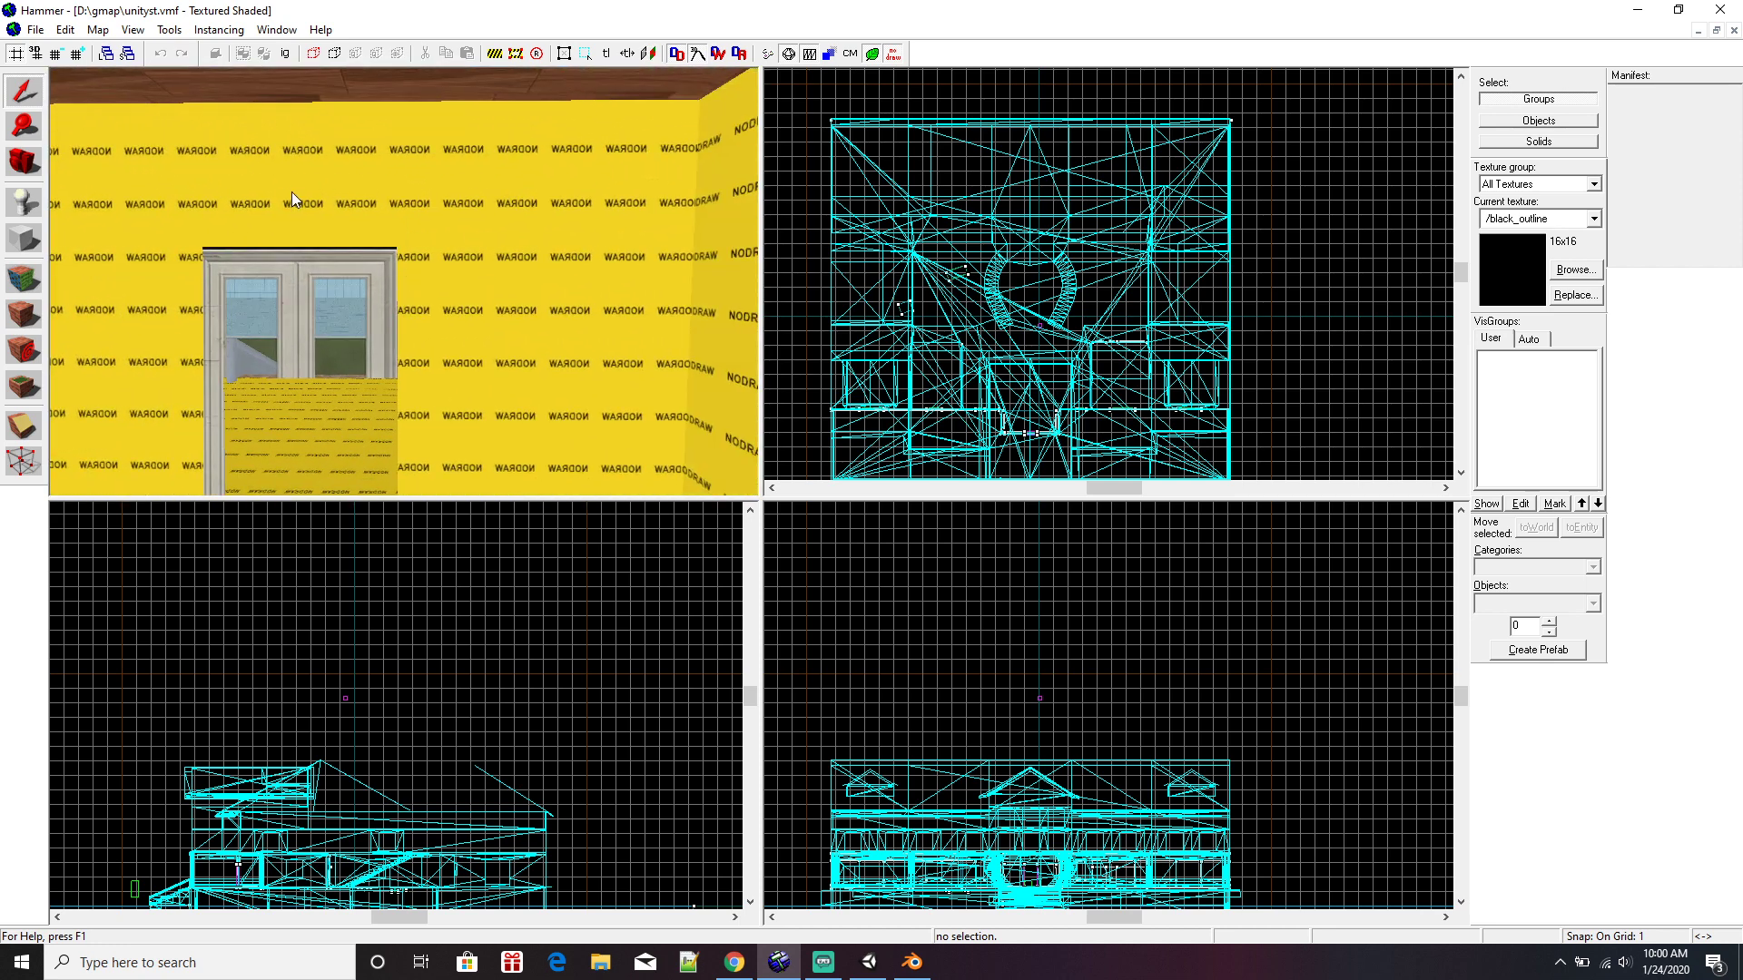
pyautogui.press('z')
pyautogui.press('w')
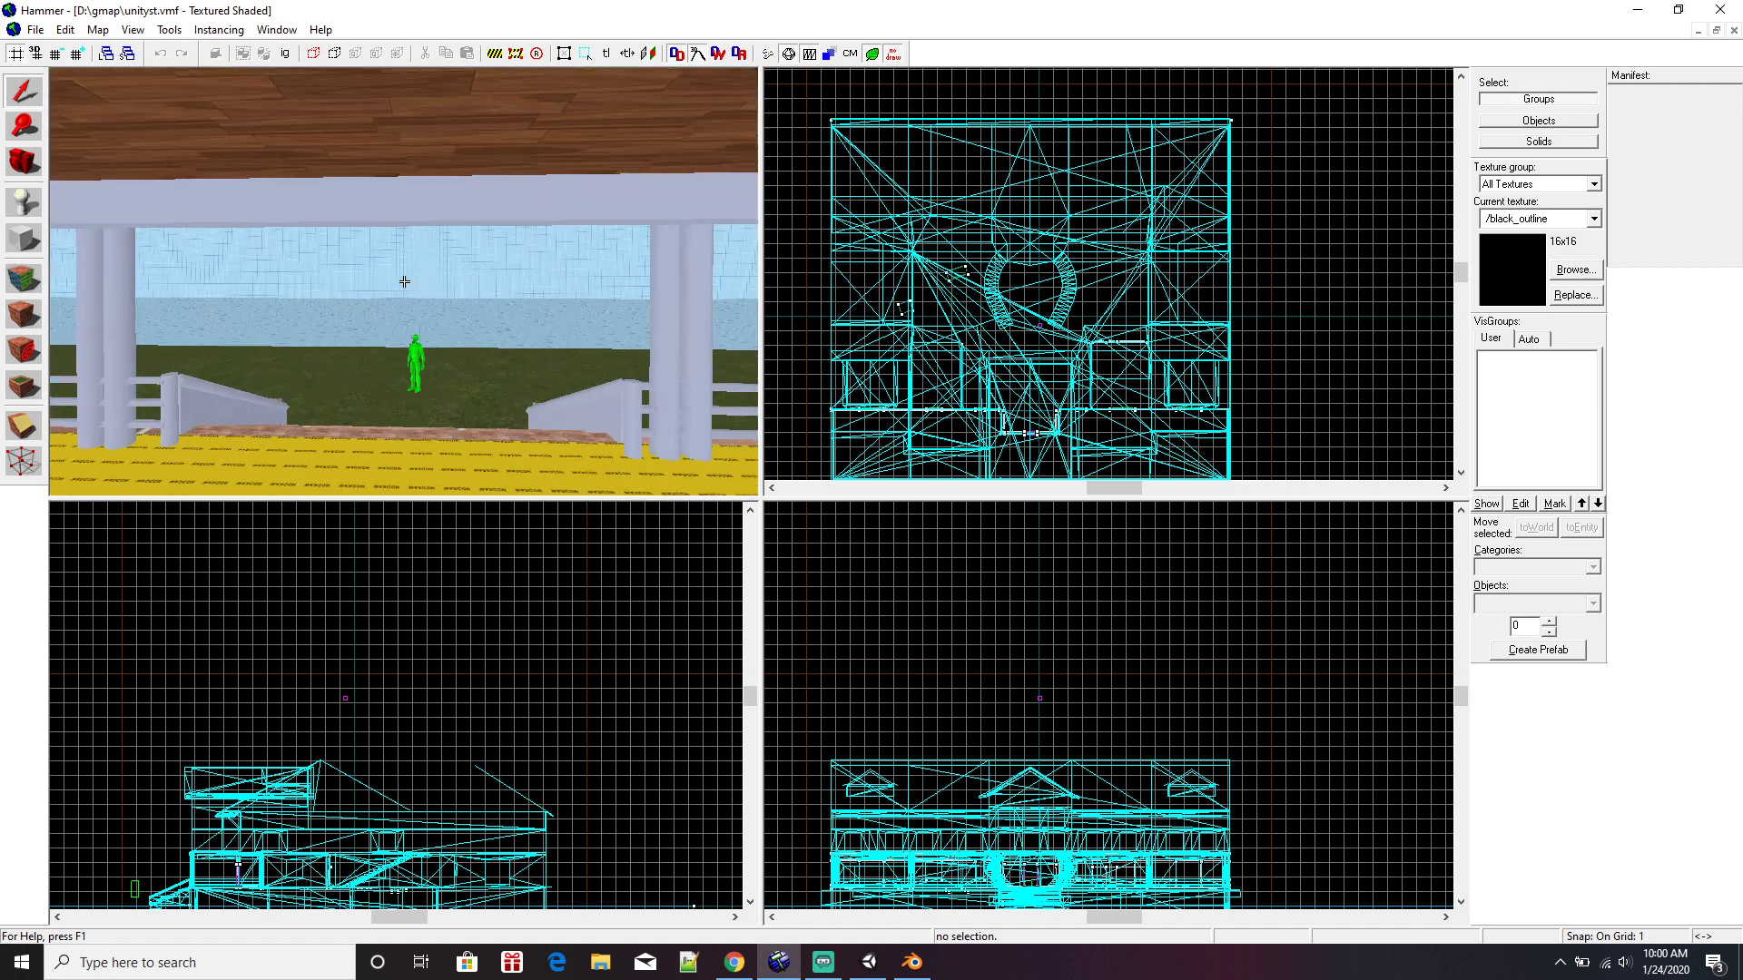
pyautogui.press('s')
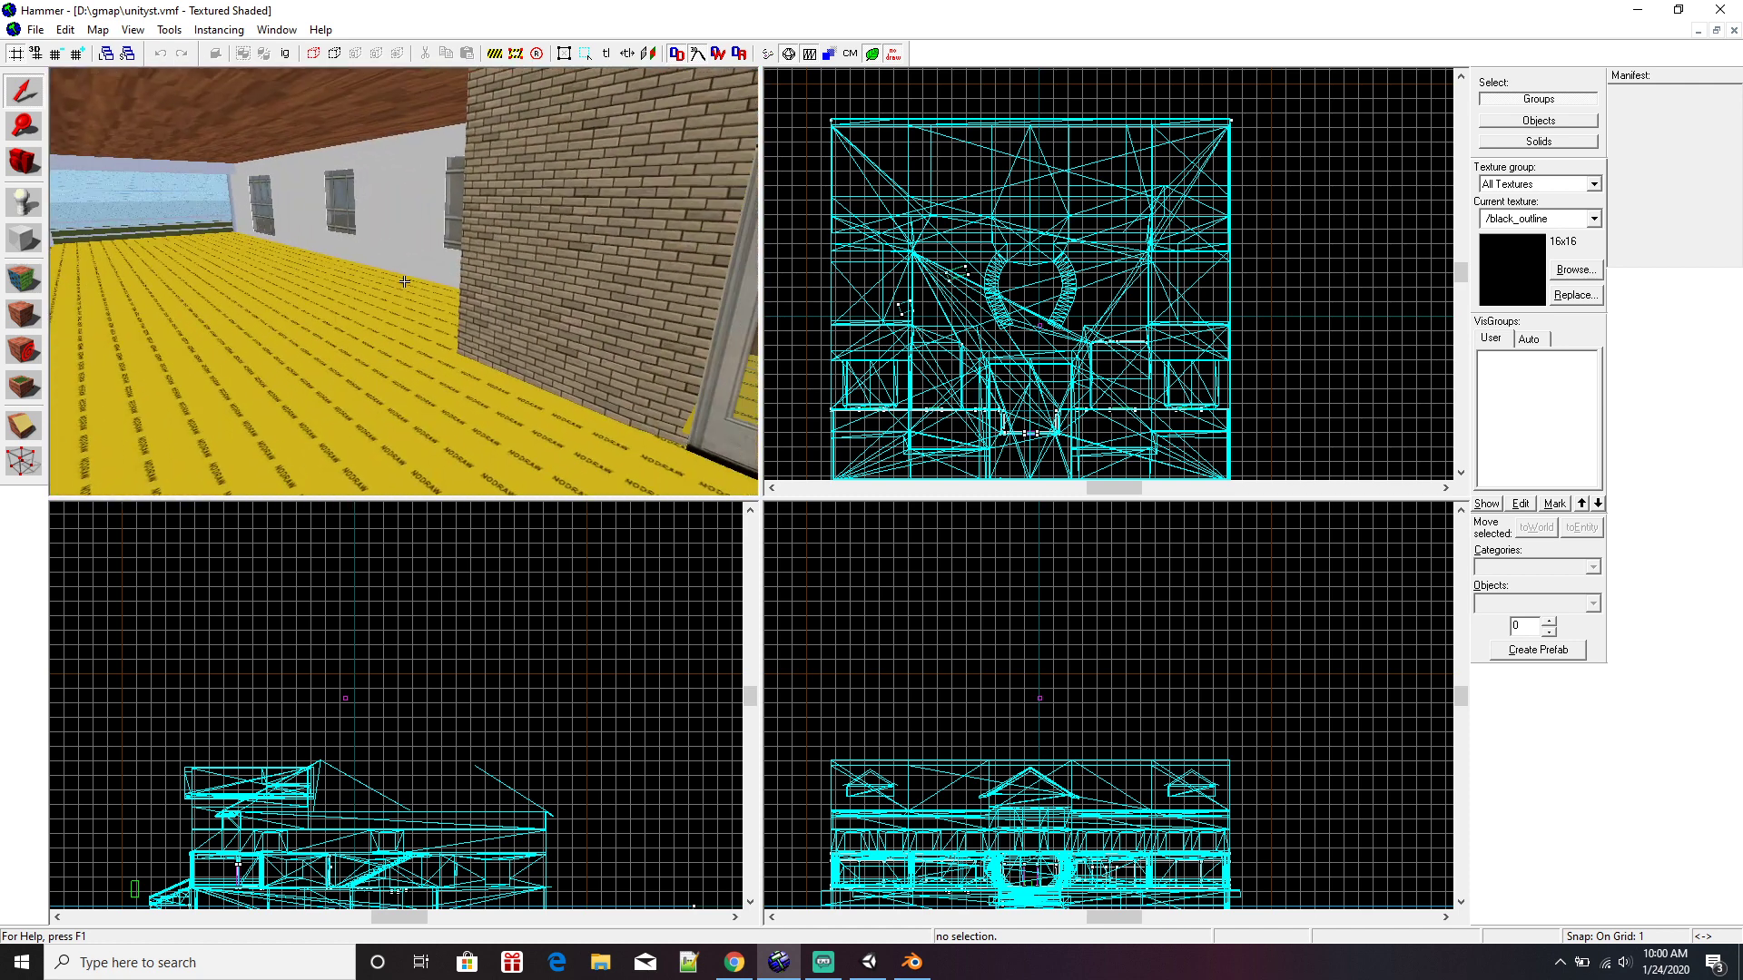
# Select the white shuttered wall group along the porch and examine it beside the brick entrance.
pyautogui.click(387, 211)
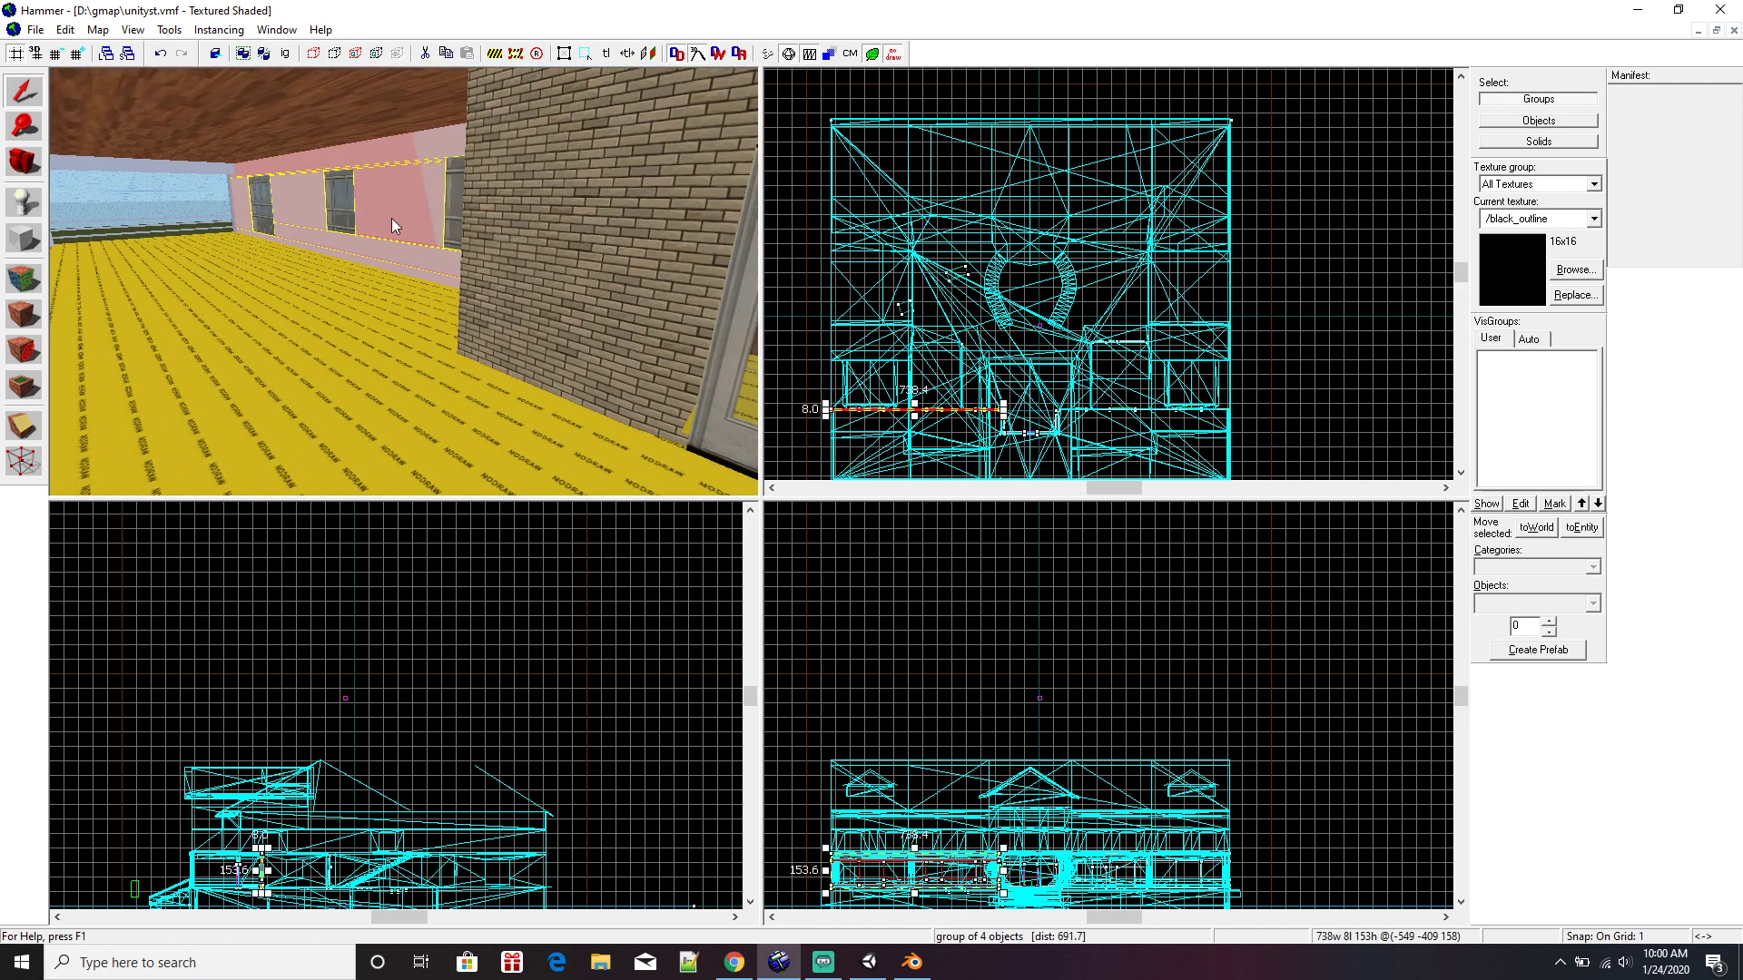
pyautogui.press('z')
pyautogui.press('s')
pyautogui.press('w')
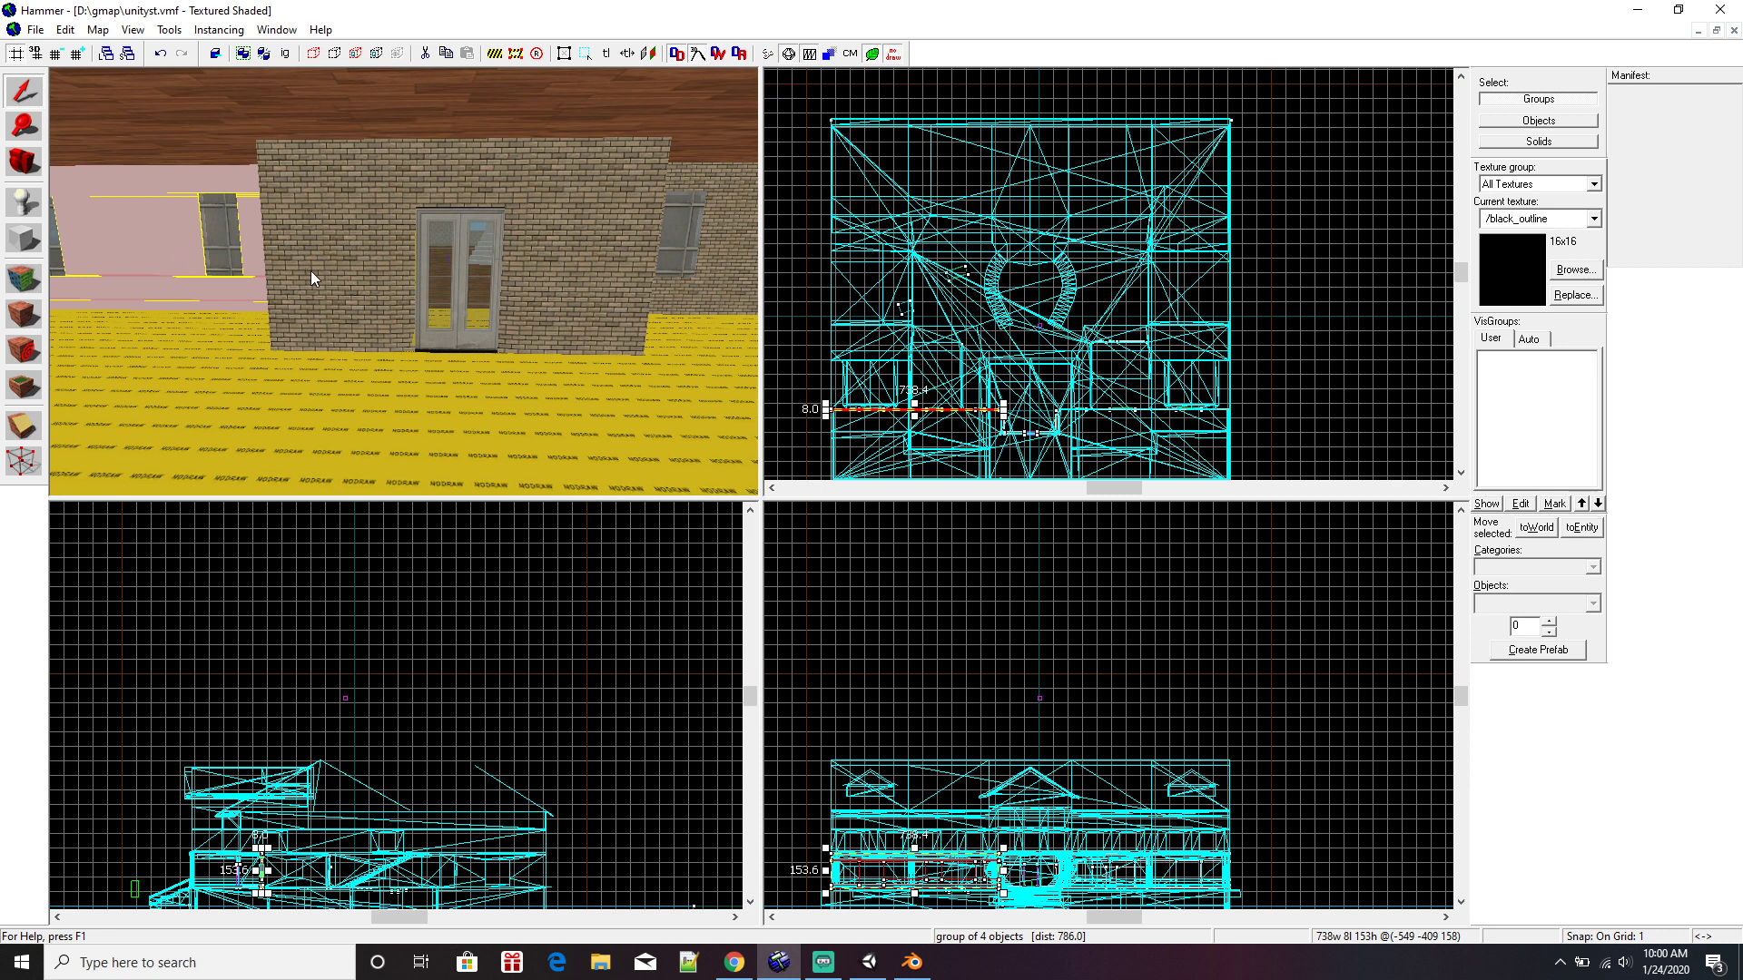
pyautogui.scroll(-1, 587, 420)
pyautogui.press('s')
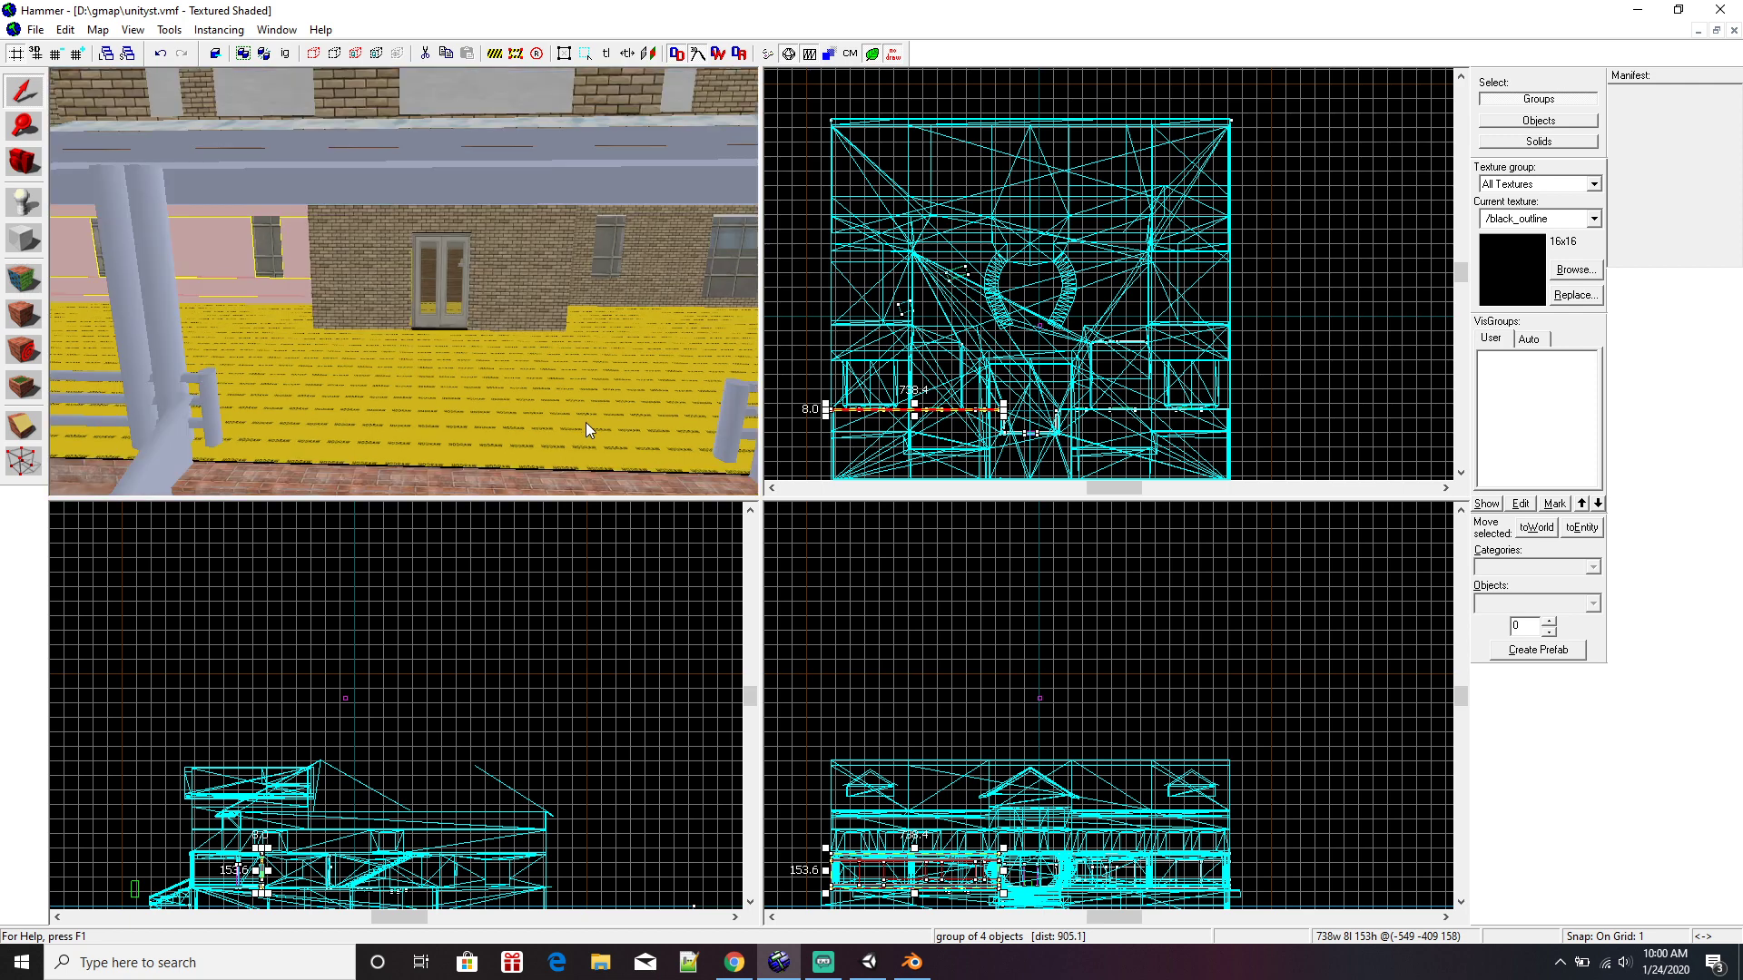
# Compile and run the unityst map with BSP normal, VIS off and RAD normal.
pyautogui.press('z')
pyautogui.press('z')
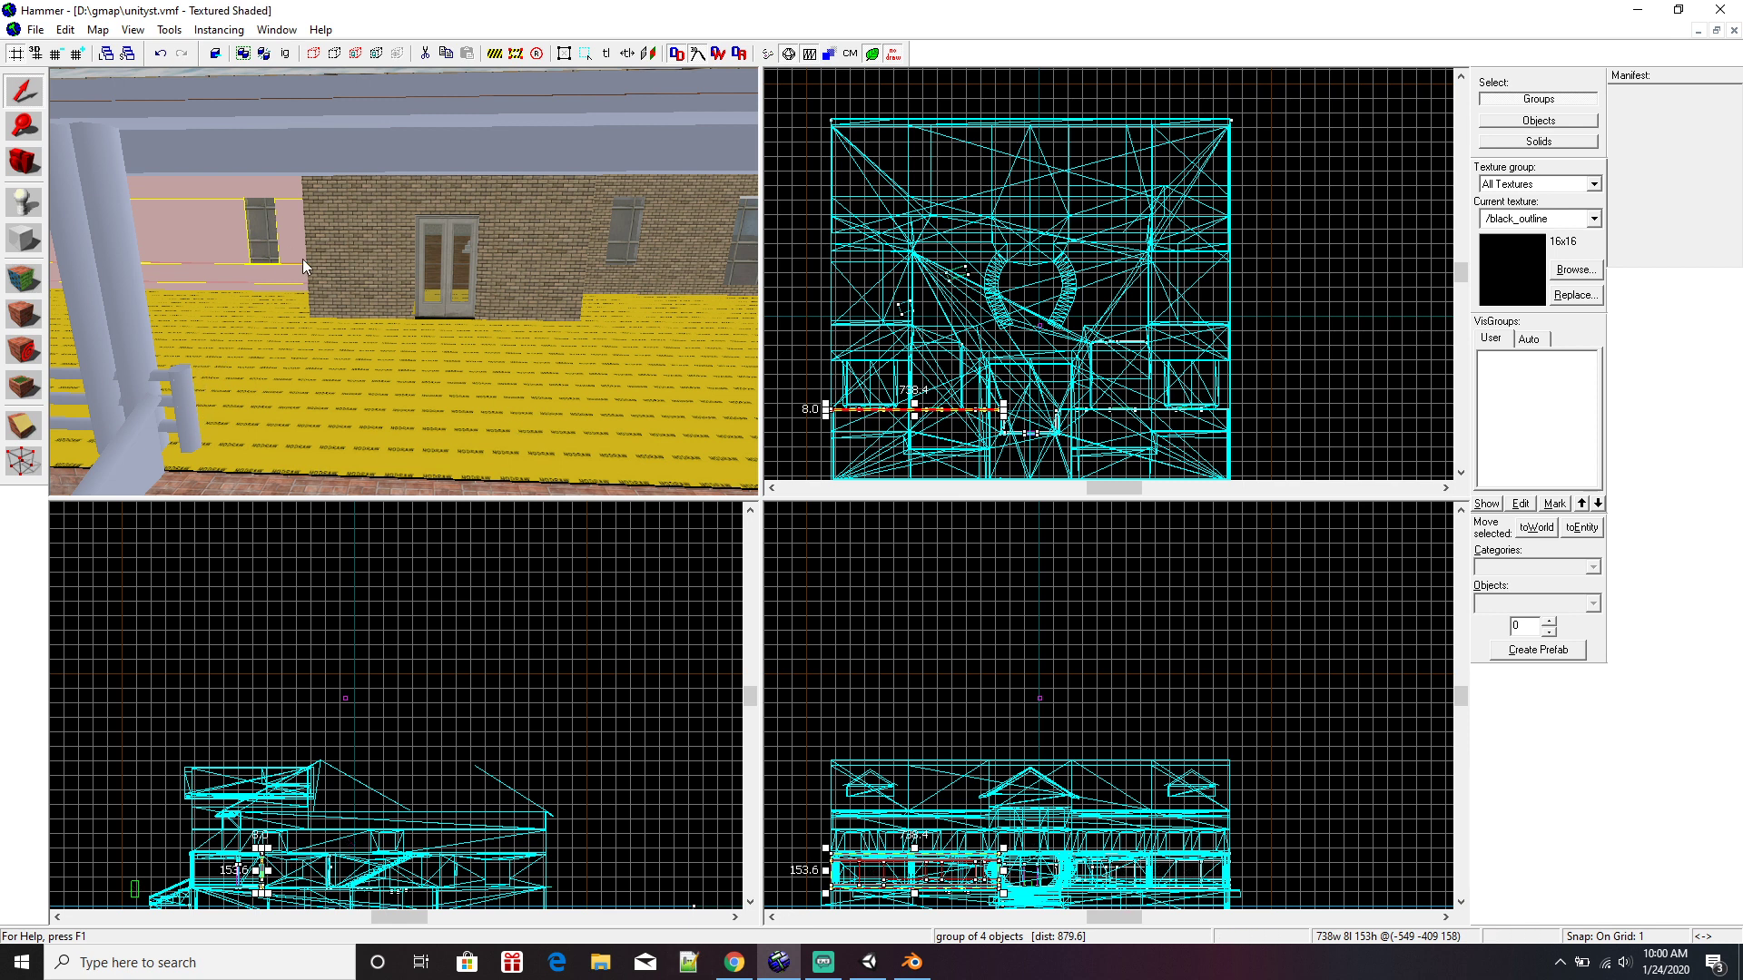
pyautogui.scroll(-2, 390, 281)
pyautogui.scroll(1, 391, 285)
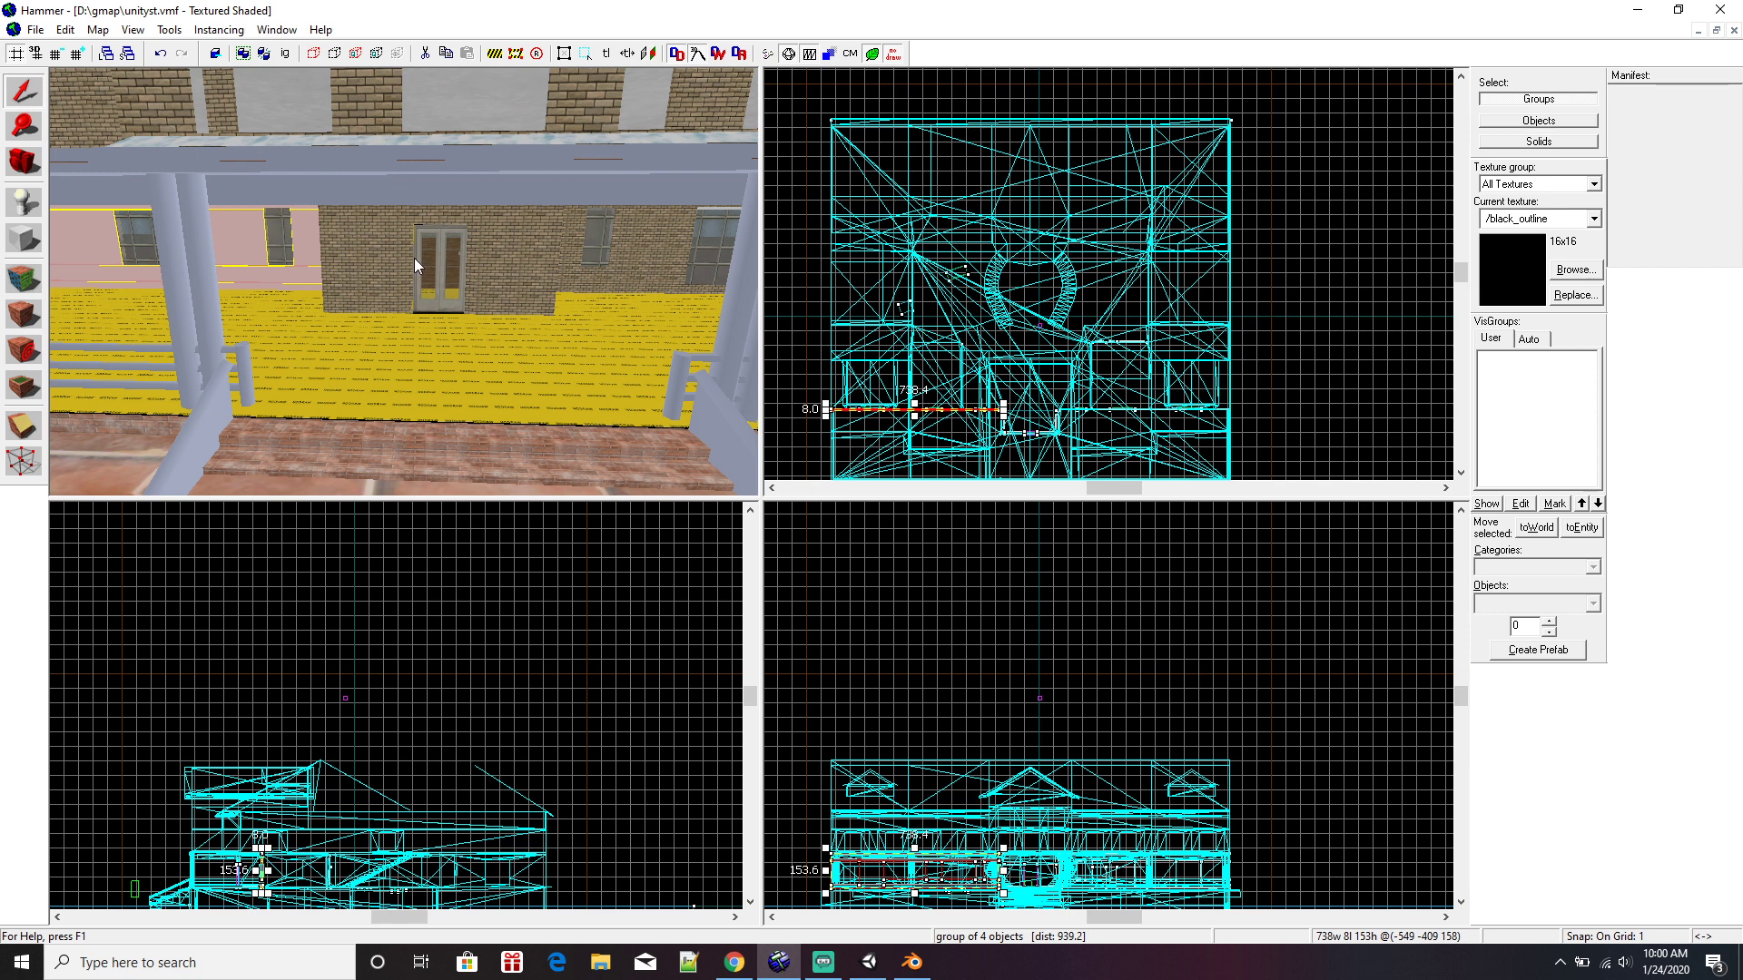
pyautogui.scroll(-1, 430, 278)
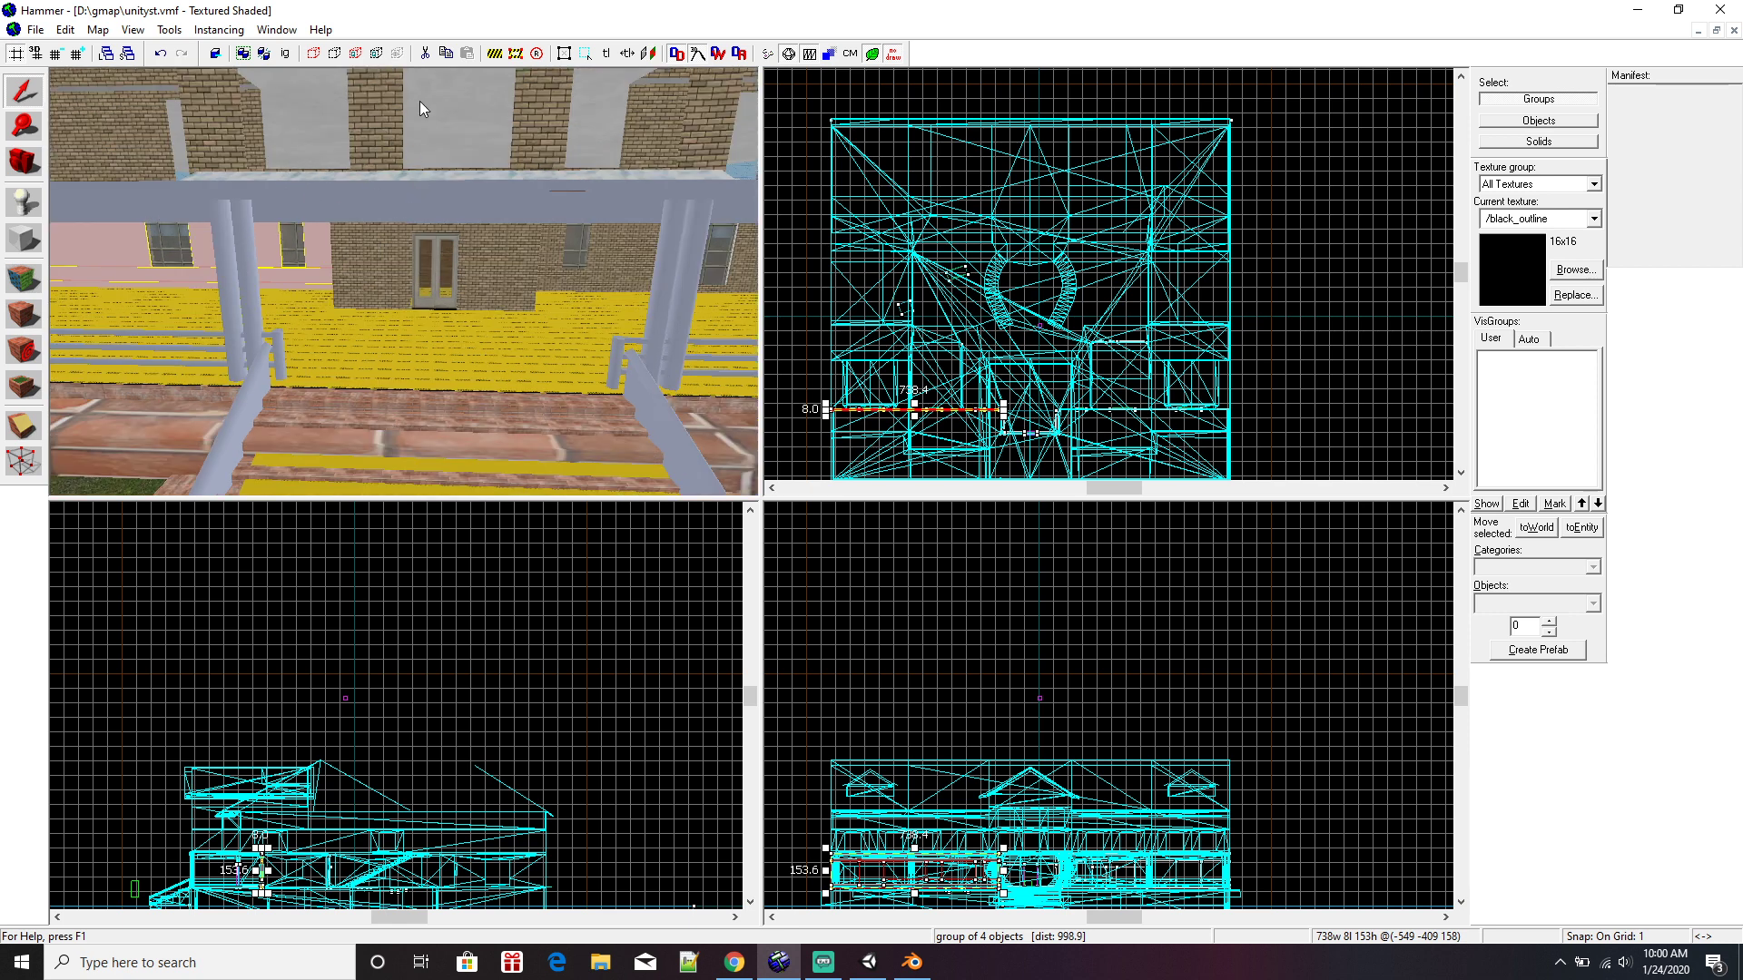
pyautogui.click(37, 29)
pyautogui.click(73, 223)
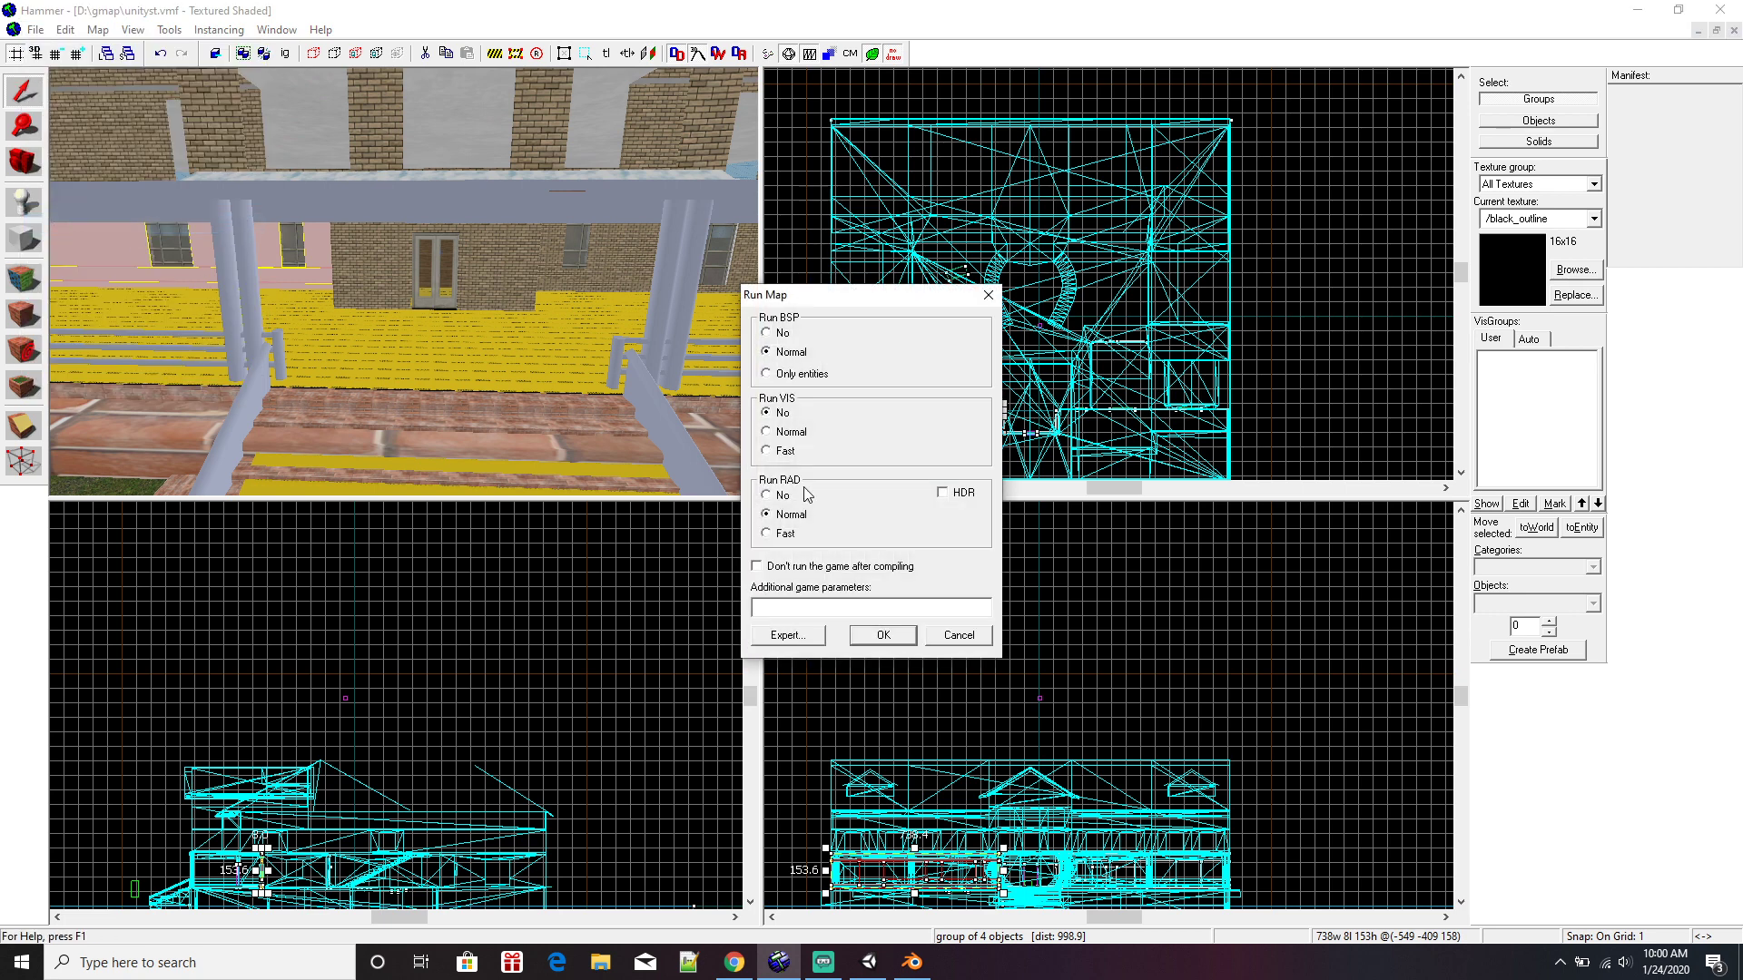
pyautogui.click(885, 636)
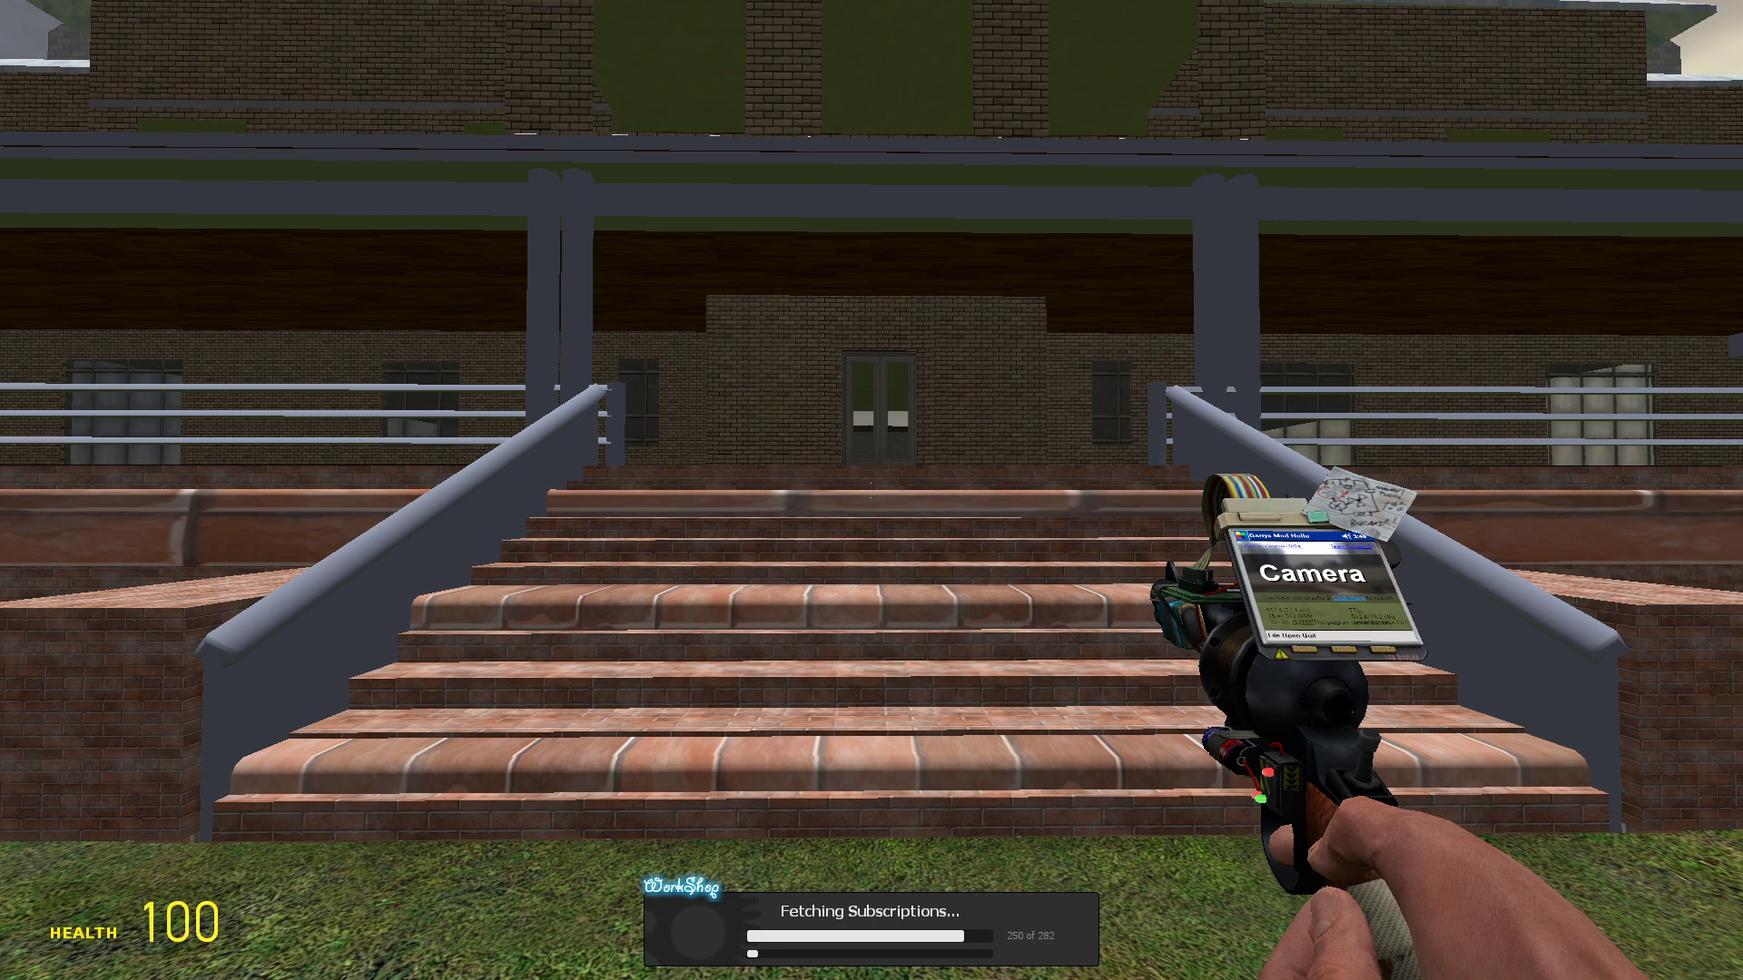
# Walk up the front steps in Garry's Mod, enter through the front doors and examine the lobby walls, doors and staircases.
pyautogui.press('s')
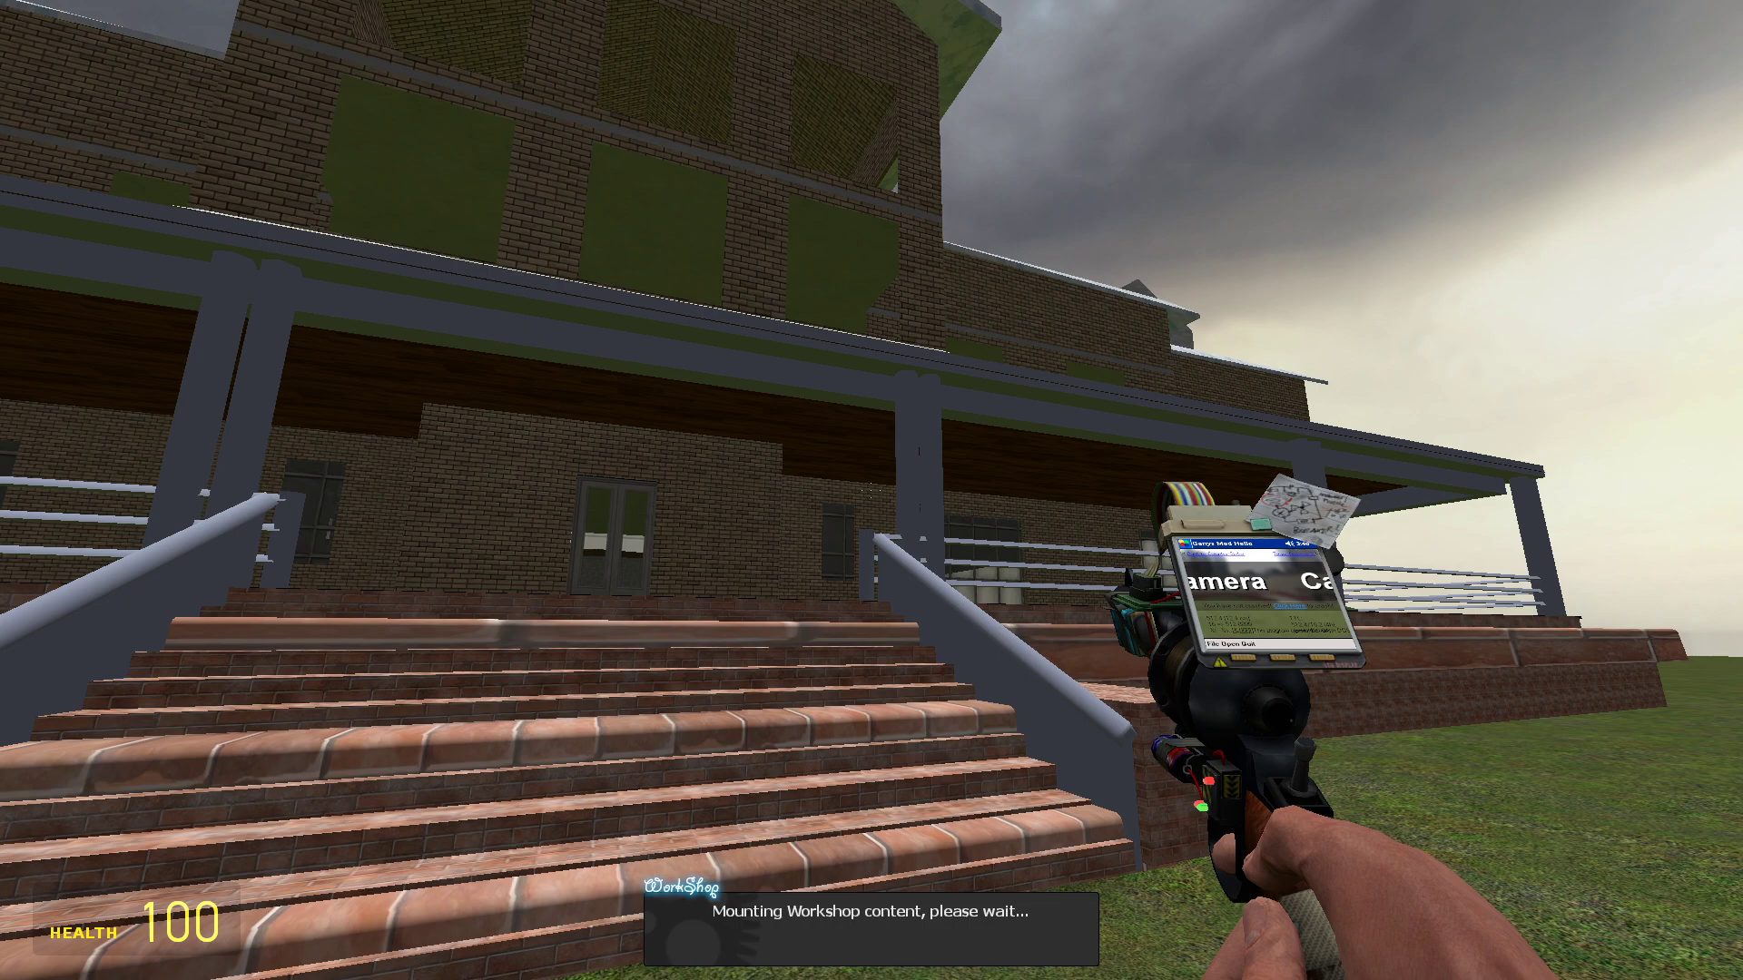
pyautogui.press('s')
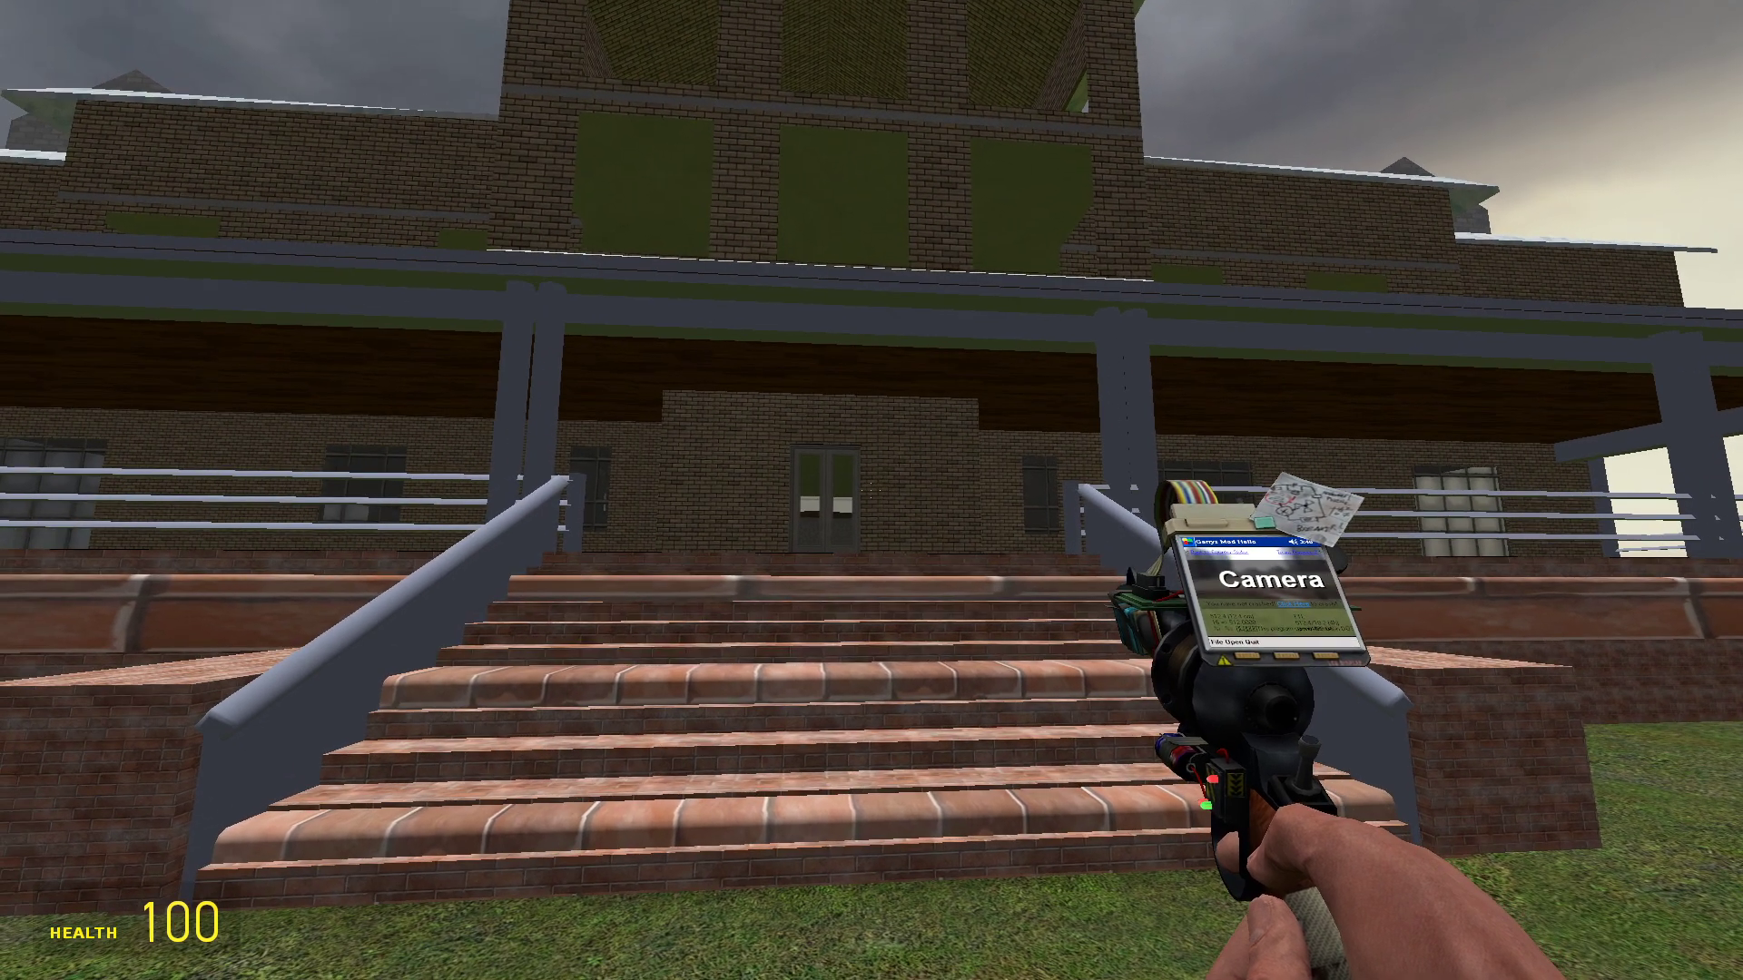
pyautogui.press('a')
pyautogui.press('w')
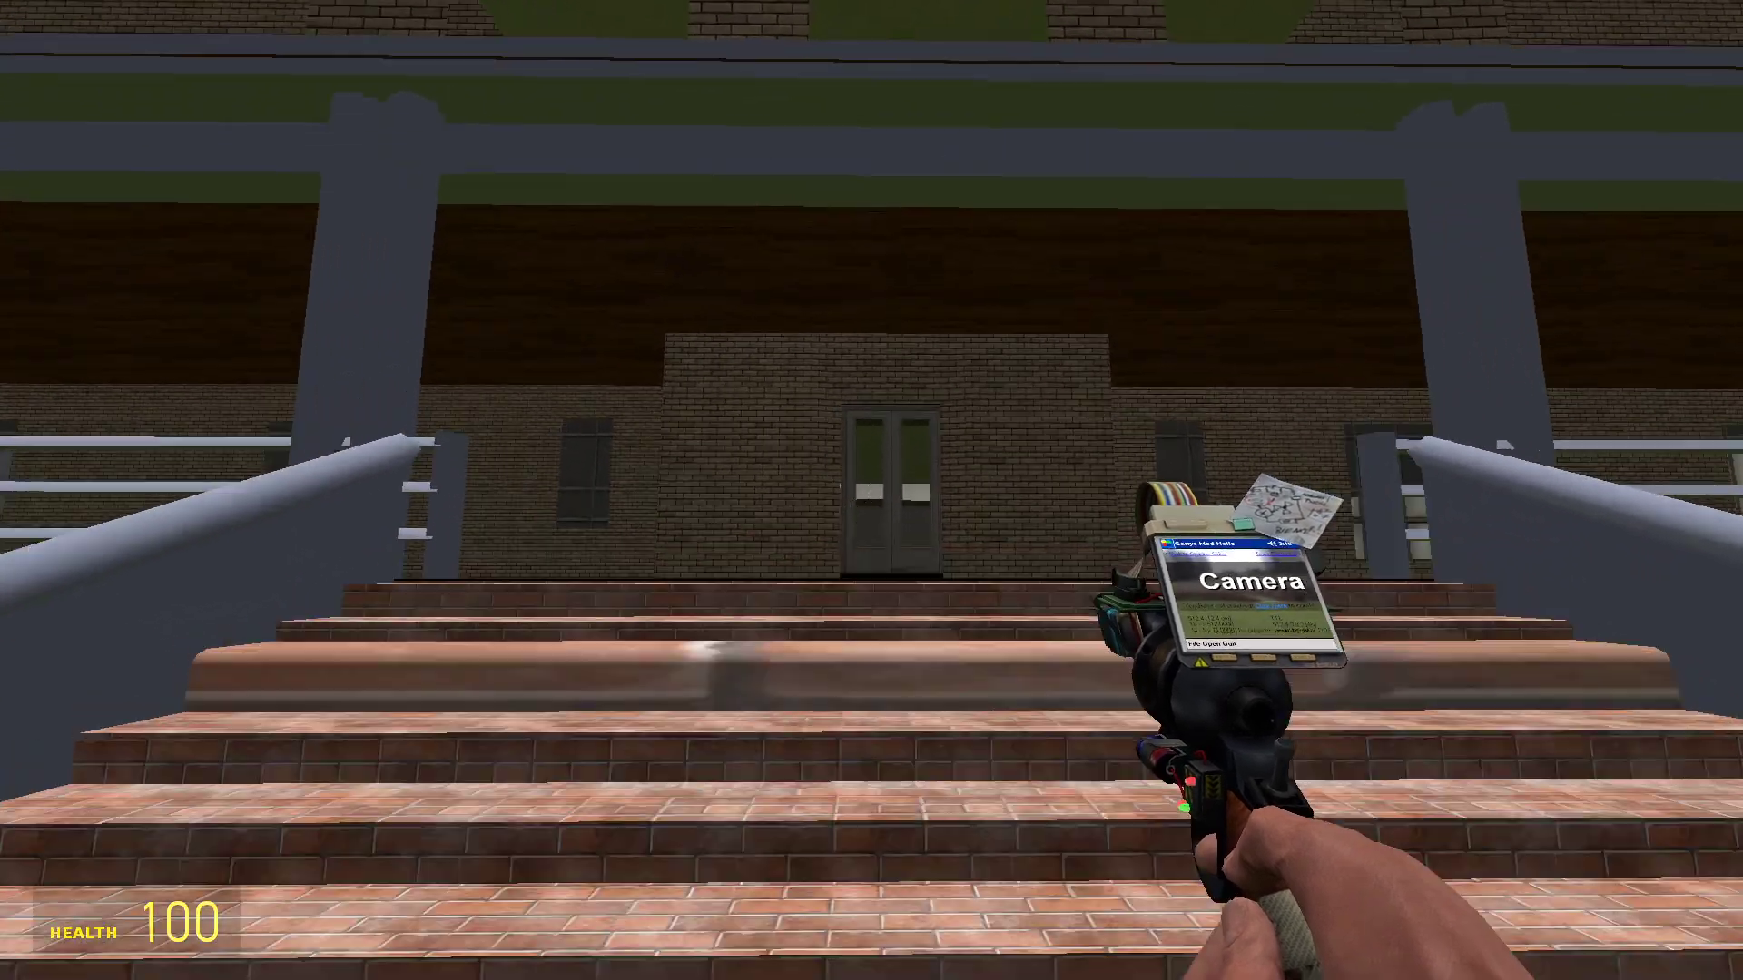
pyautogui.press('w')
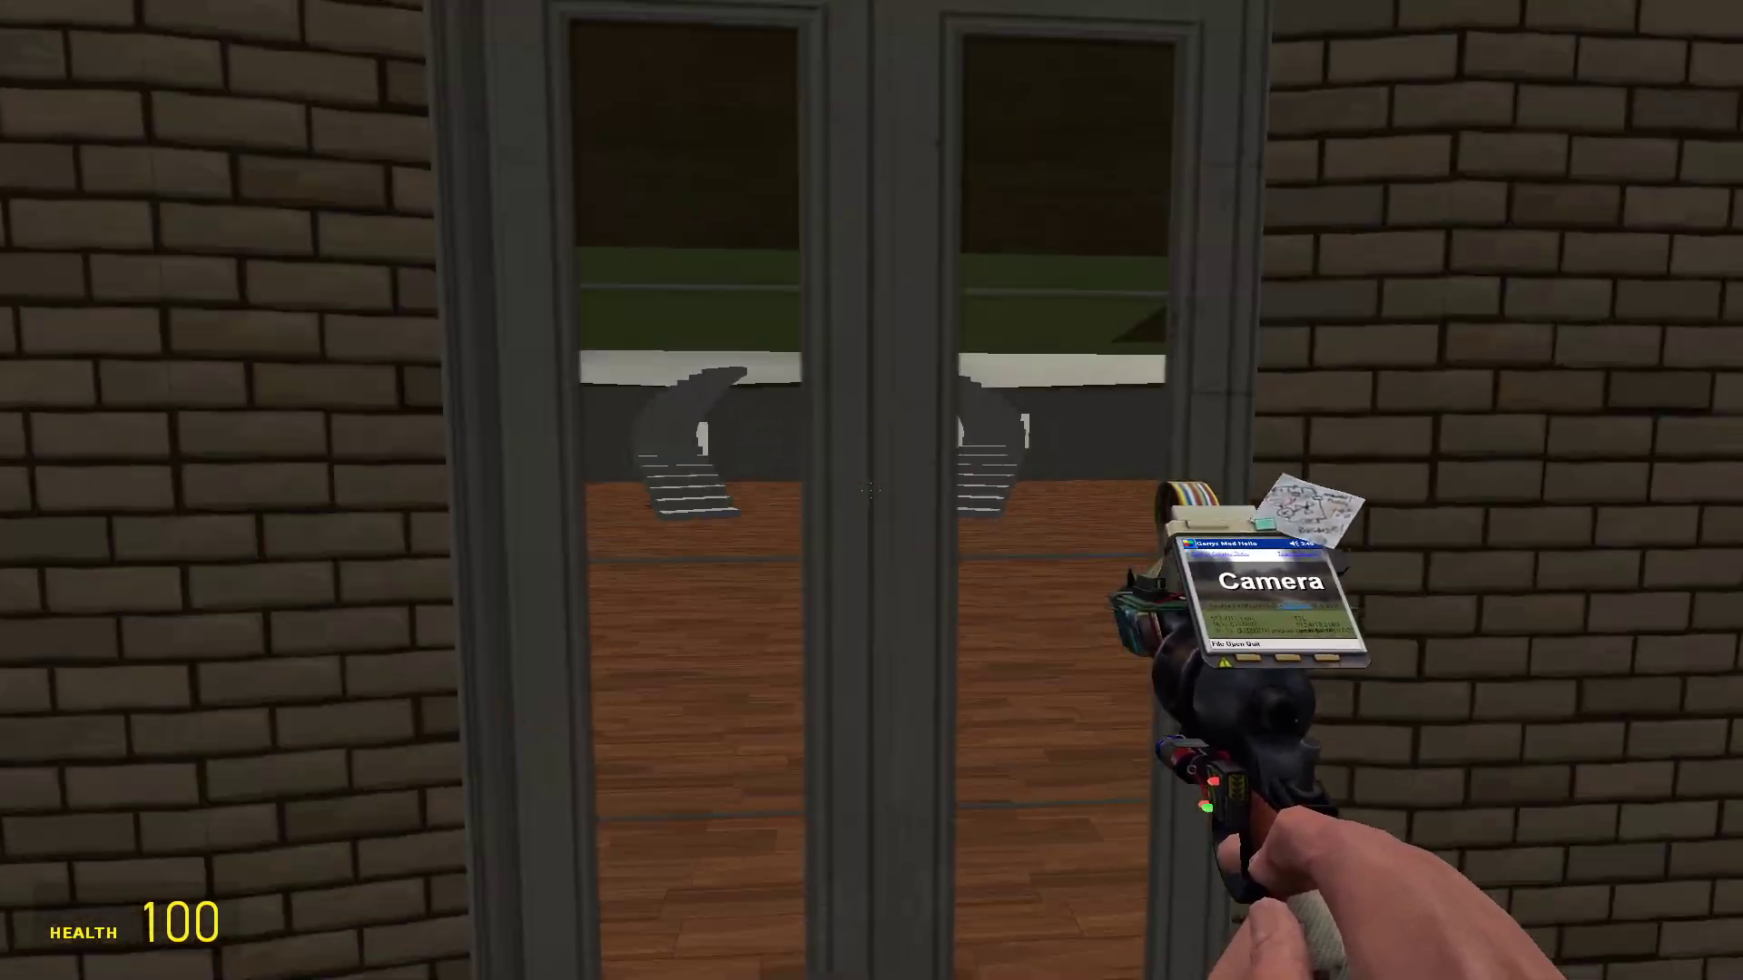
pyautogui.press('w')
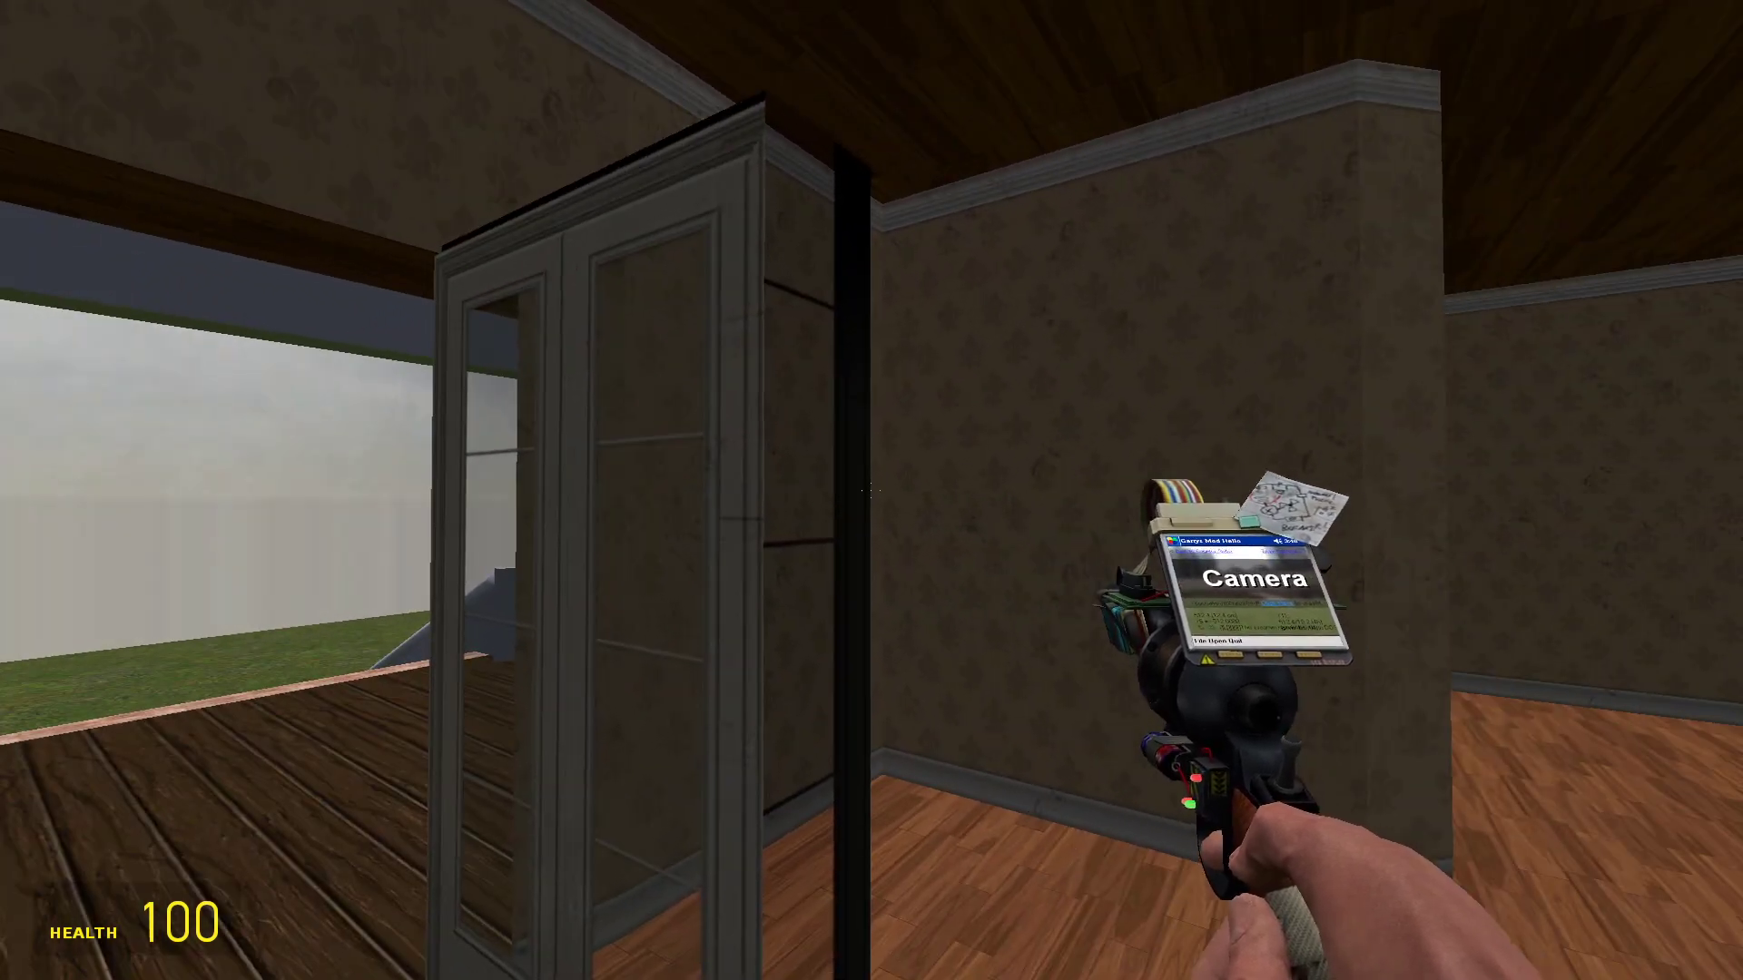
pyautogui.press('s')
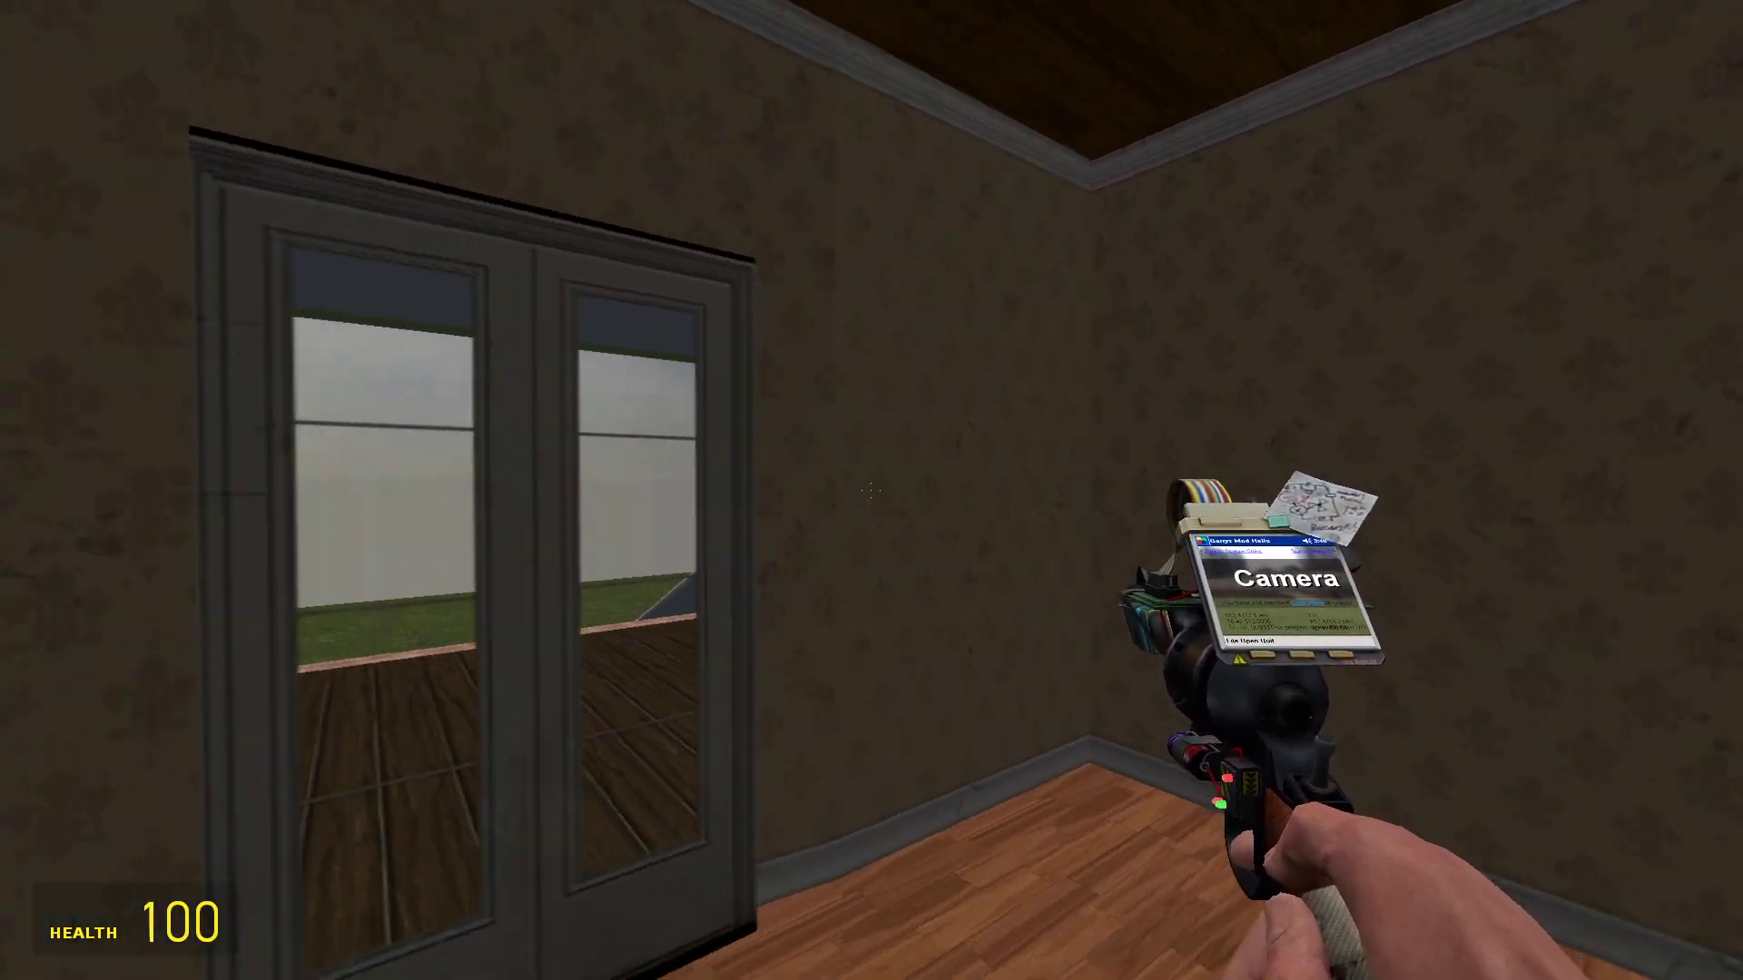
pyautogui.press('w')
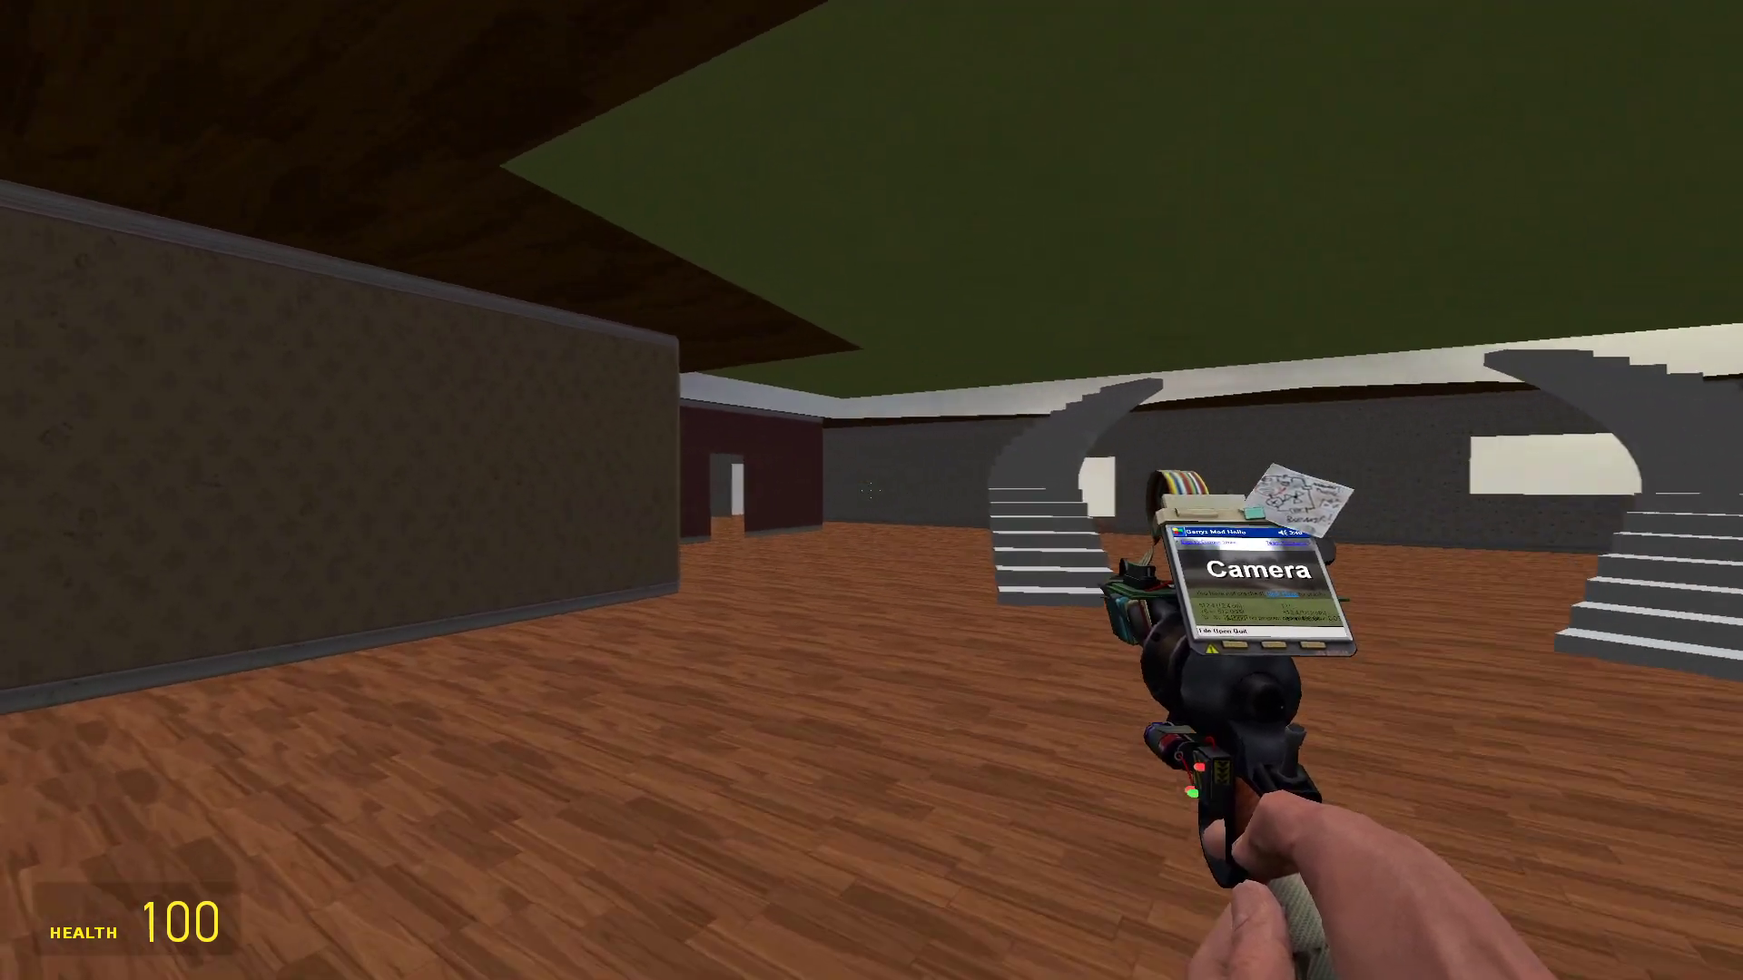
pyautogui.press('w')
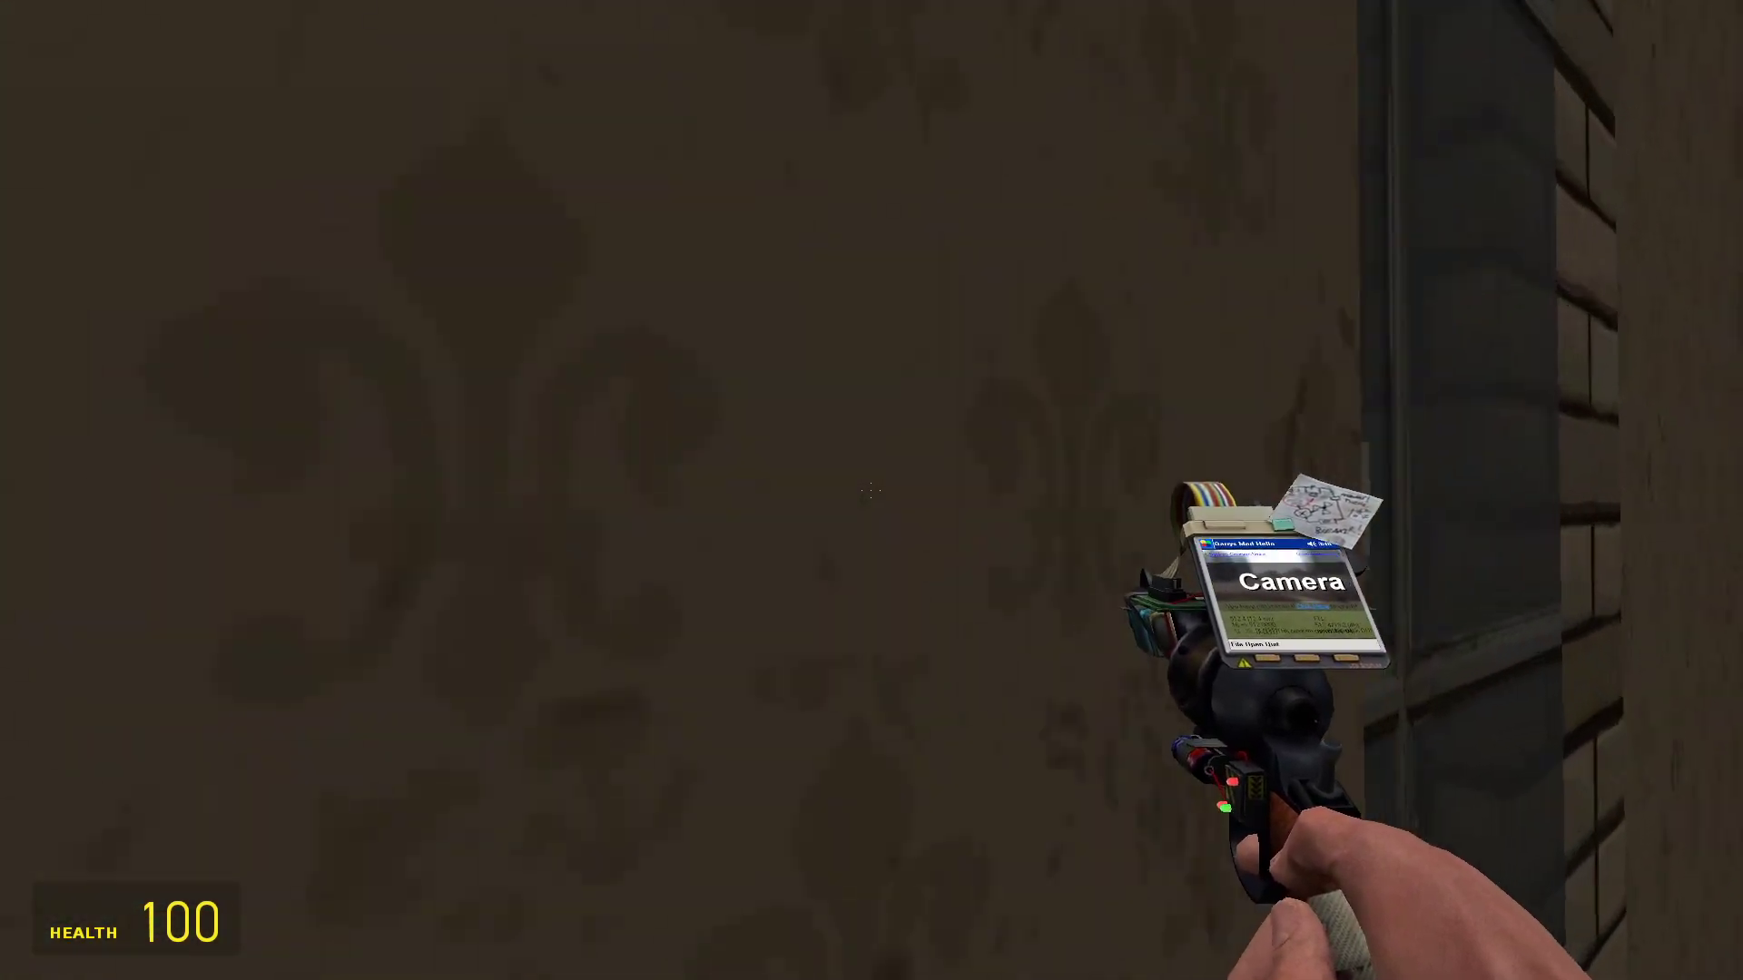
# Equip the crowbar from the Half-Life 2 weapons in the spawn menu.
pyautogui.press('s')
pyautogui.press('q')
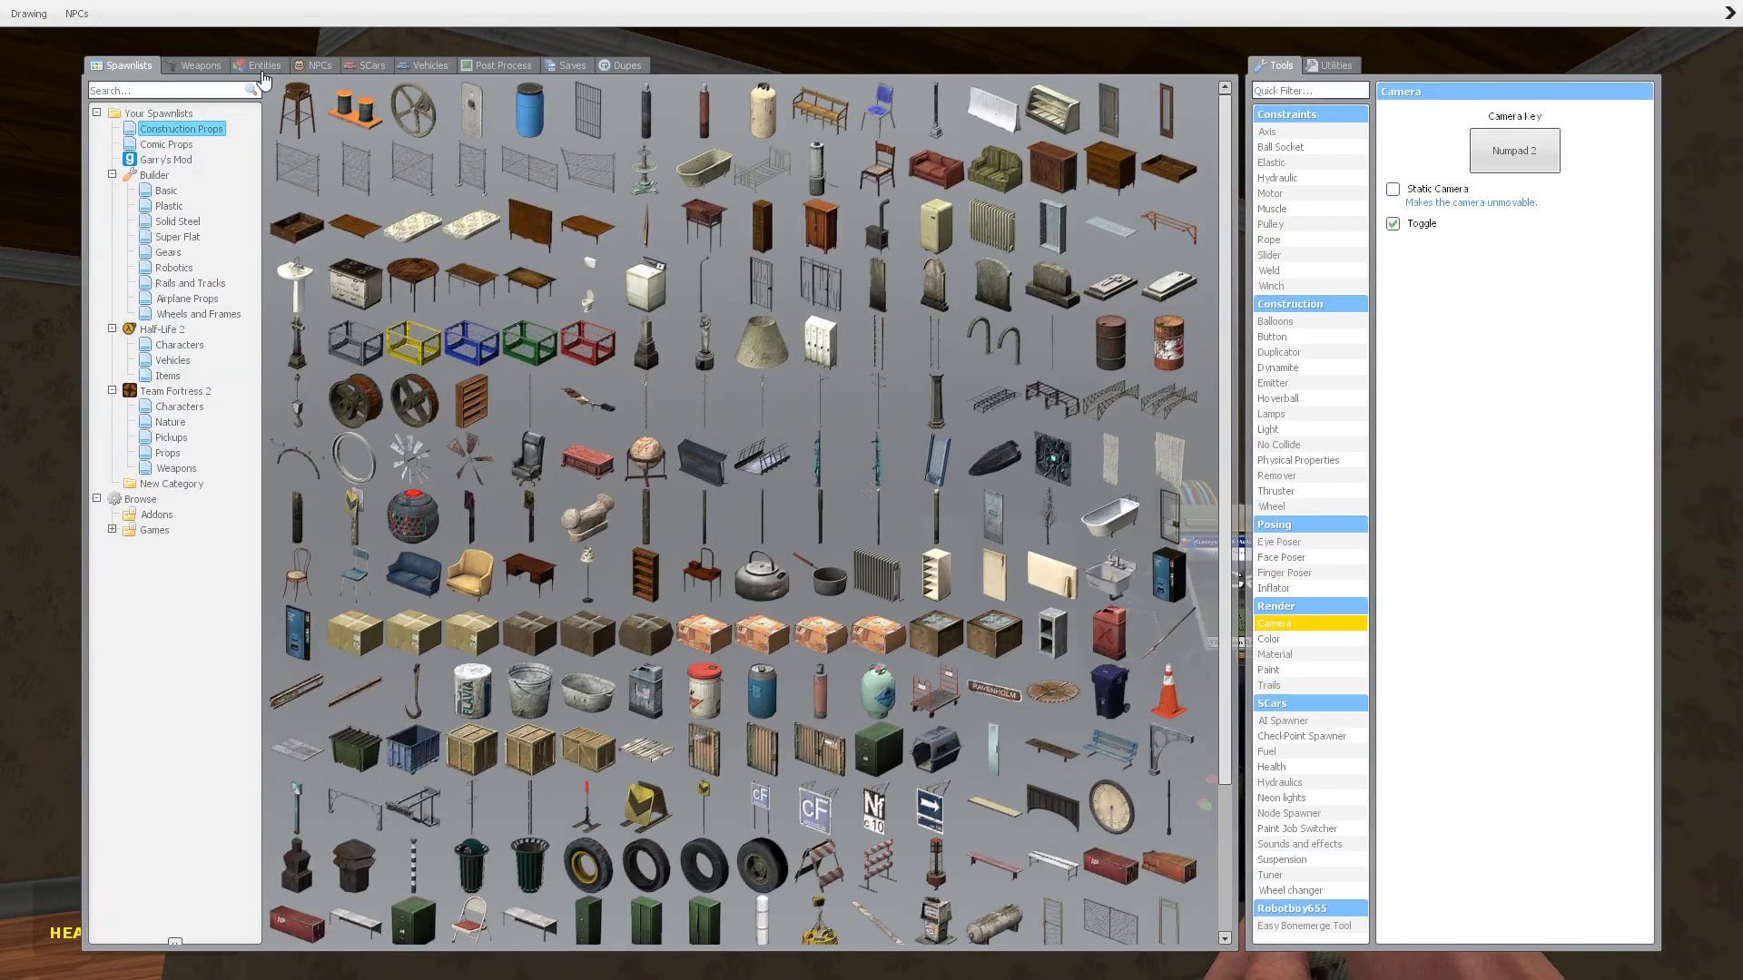
pyautogui.click(200, 68)
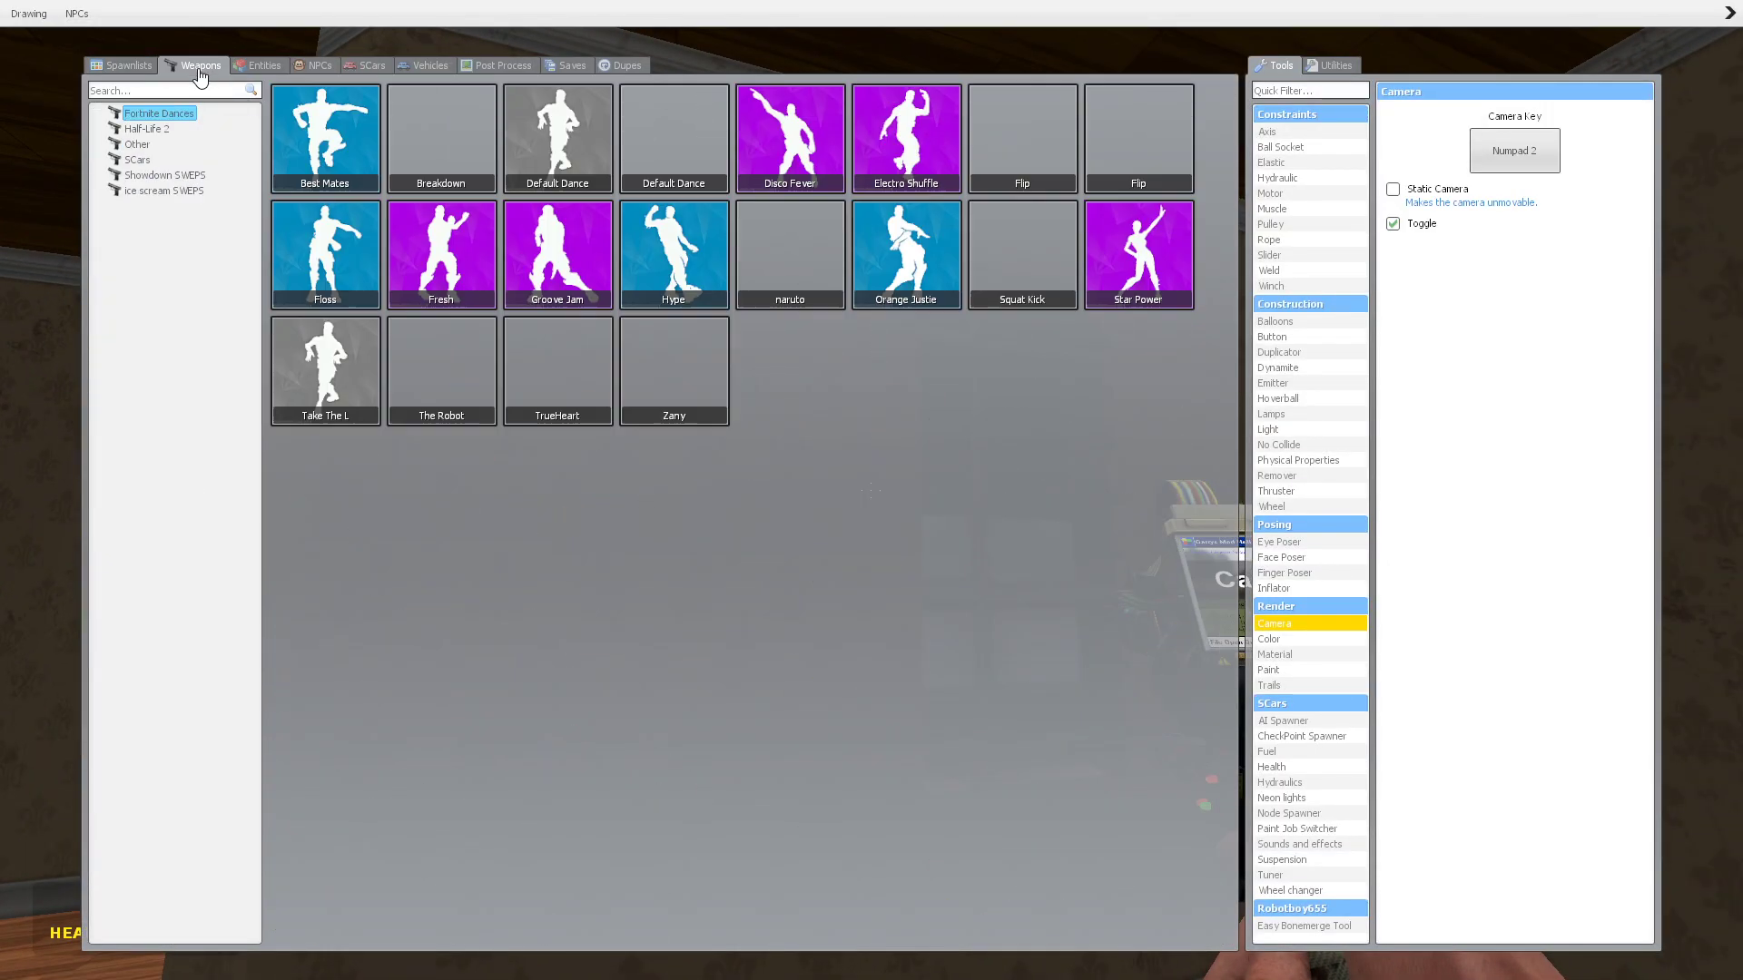
pyautogui.click(150, 129)
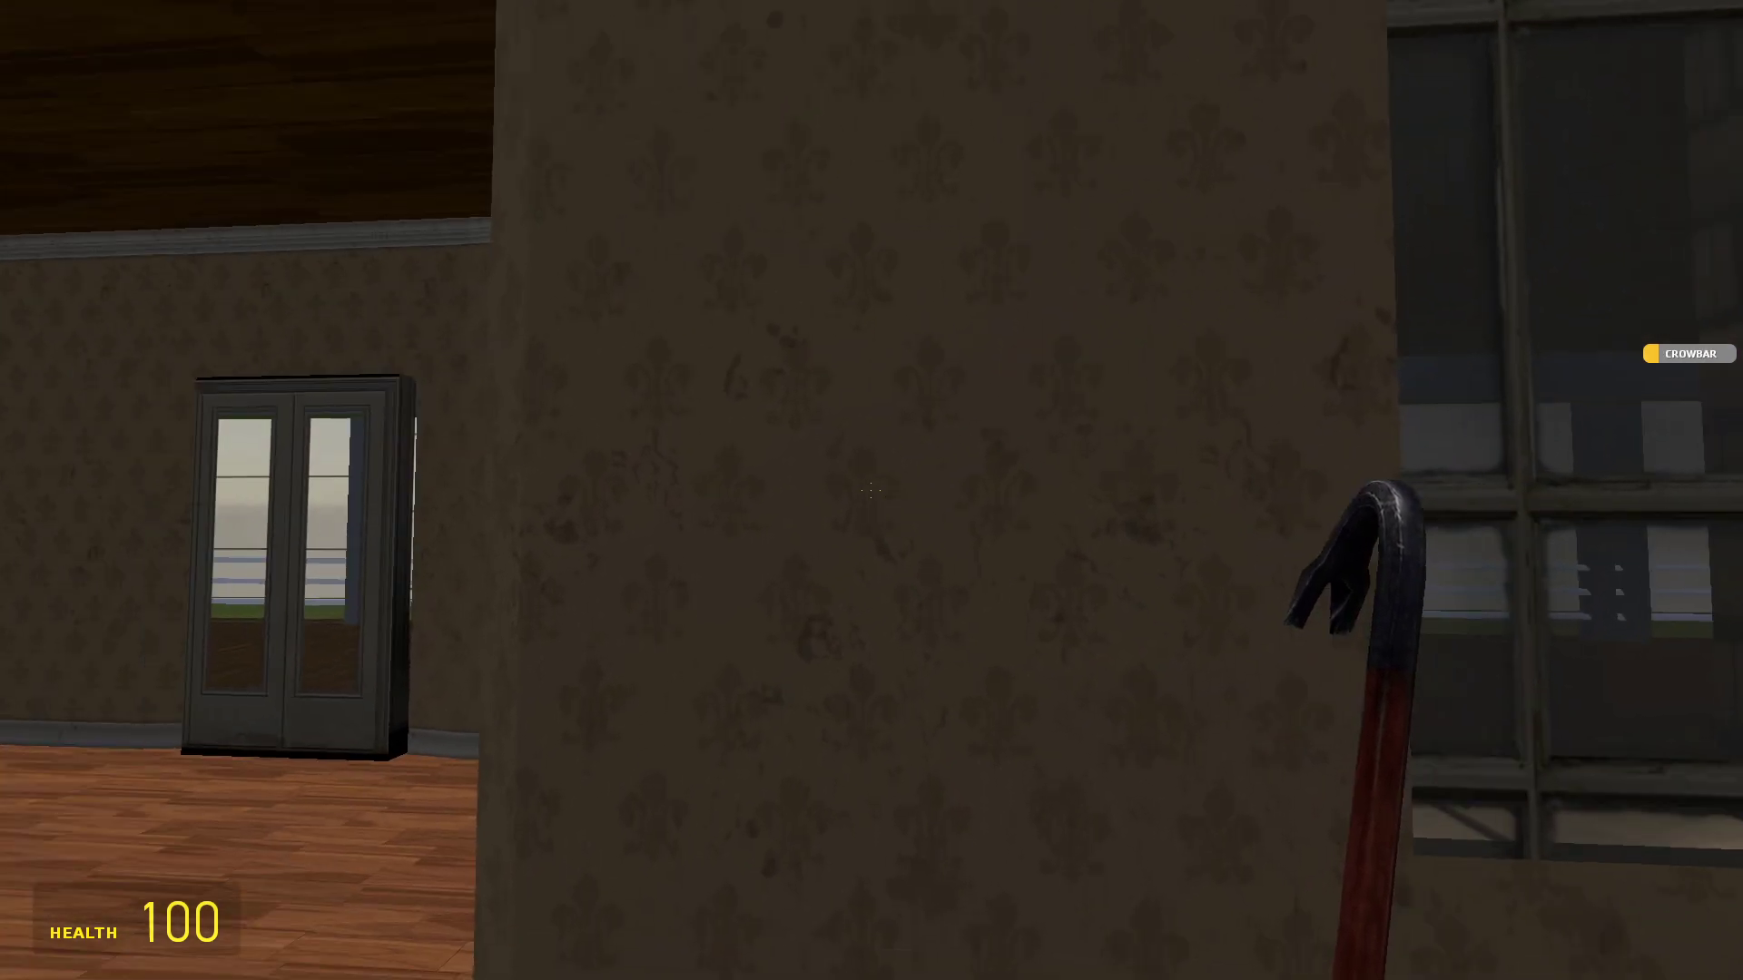
# Walk through the lobby into the maroon-walled rooms and strike a wall with the crowbar to test its collision.
pyautogui.press('w')
pyautogui.press('w')
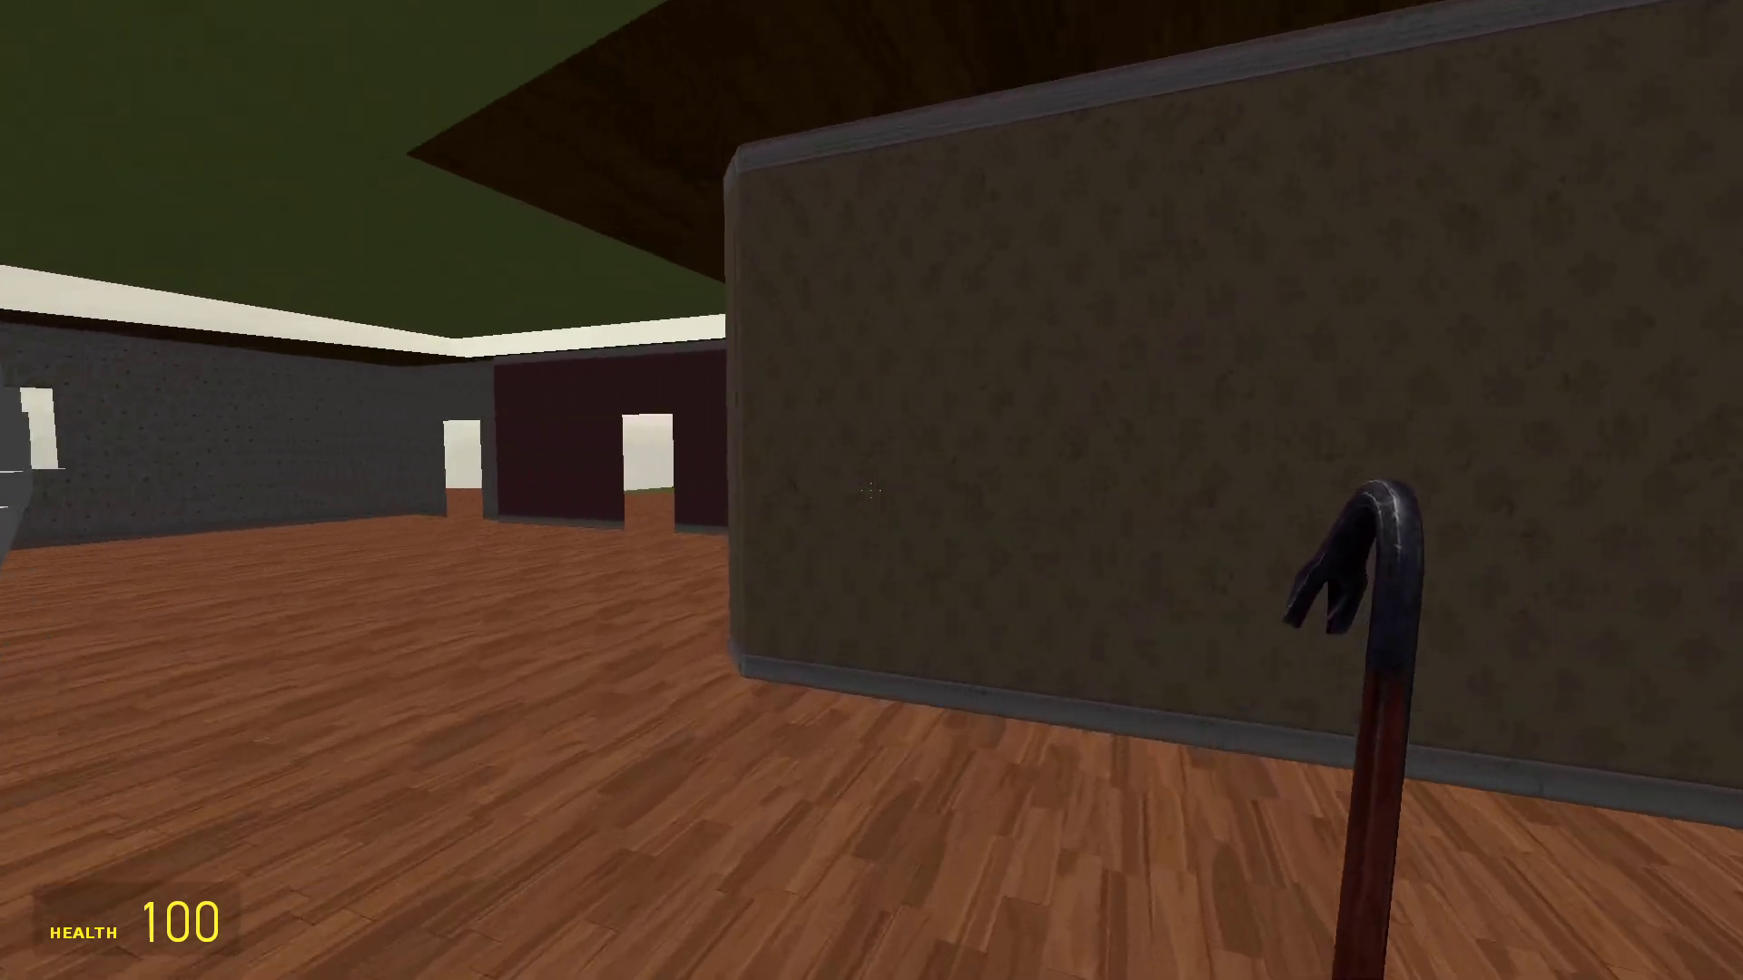
pyautogui.press('w')
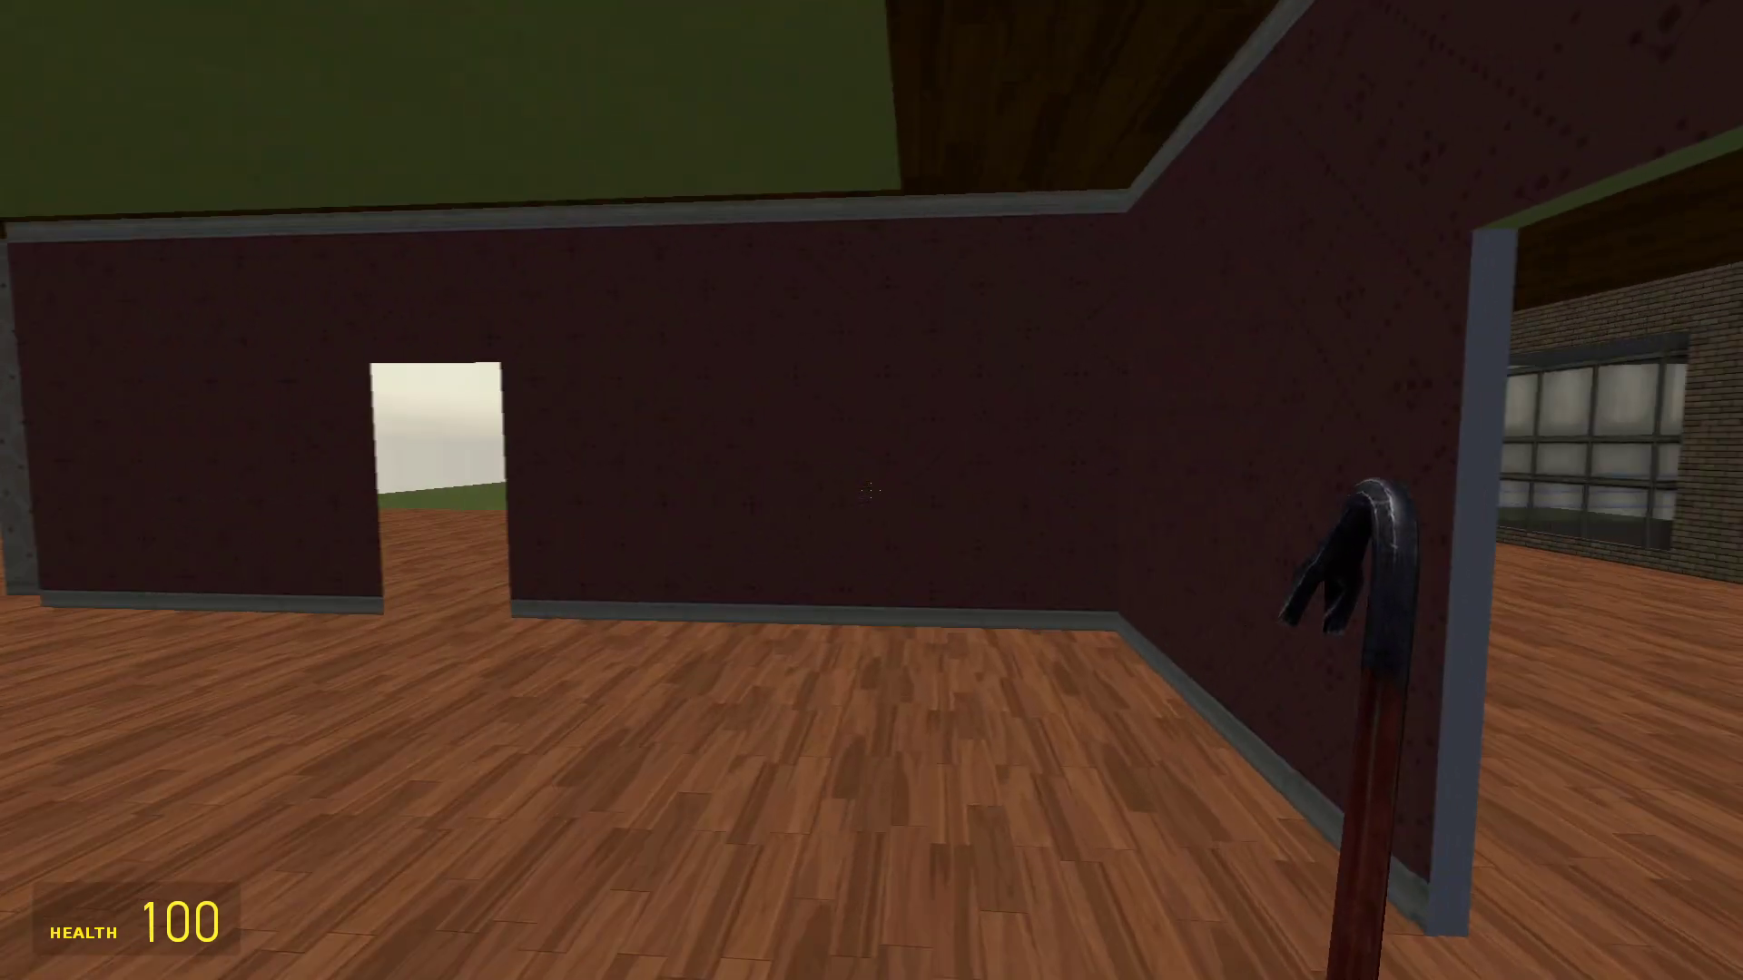
pyautogui.press('w')
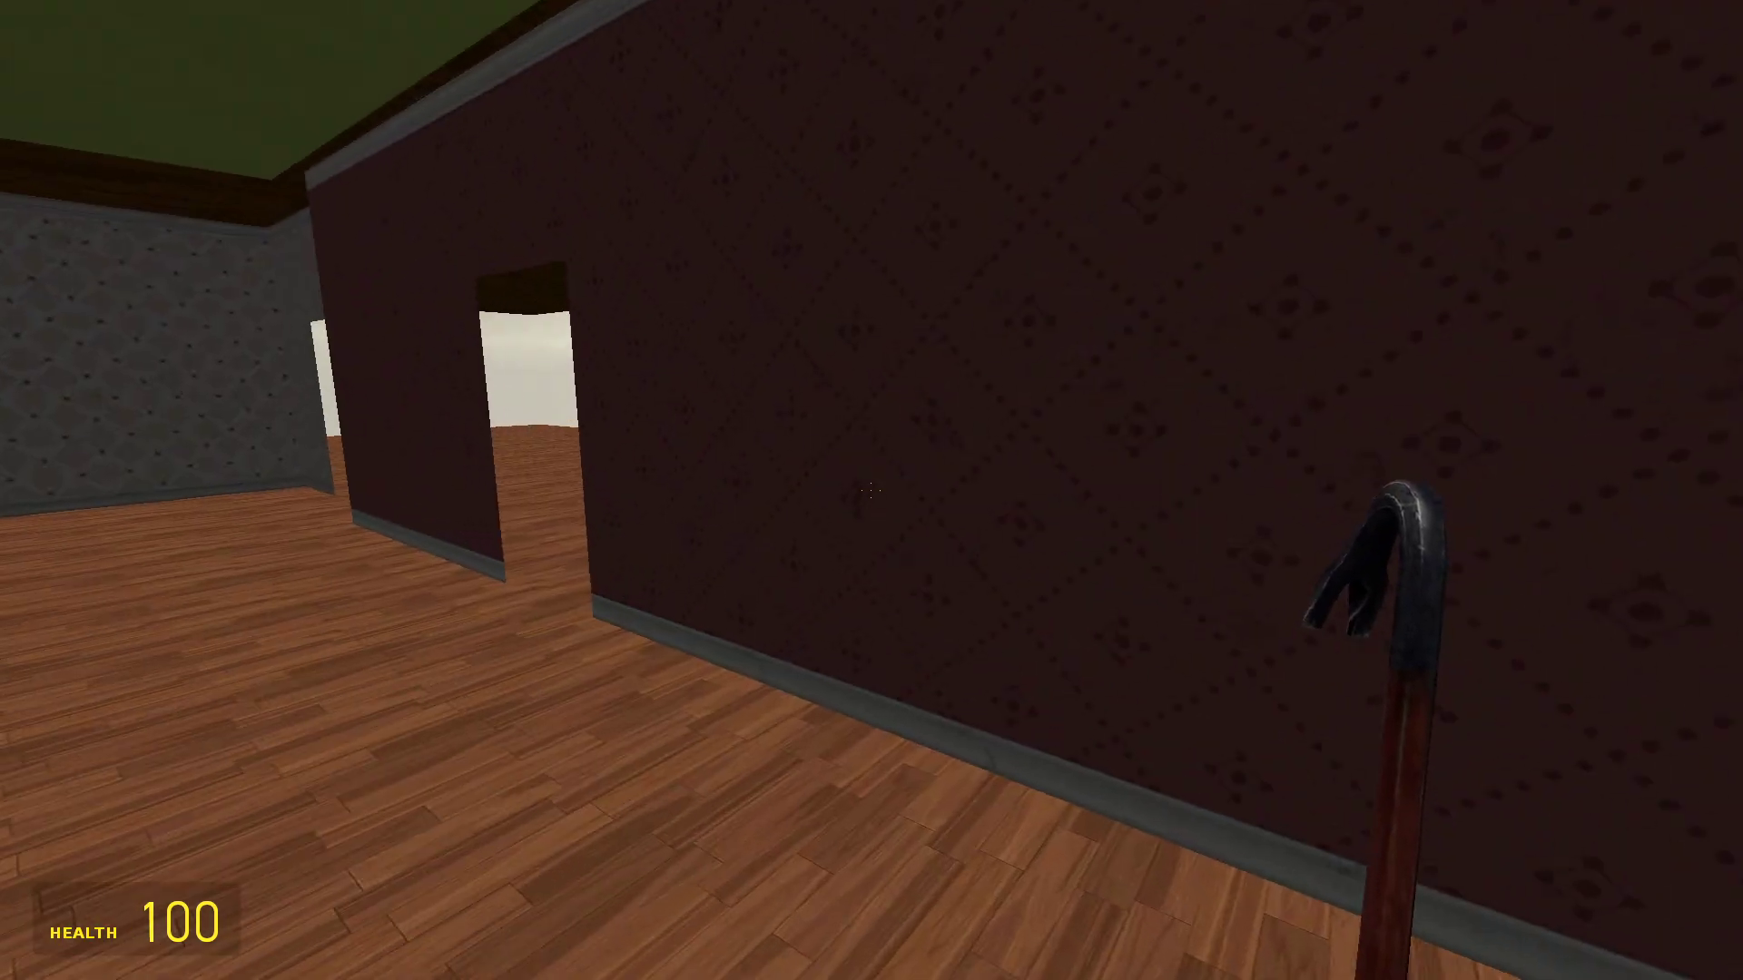
pyautogui.click(870, 491)
pyautogui.press('w')
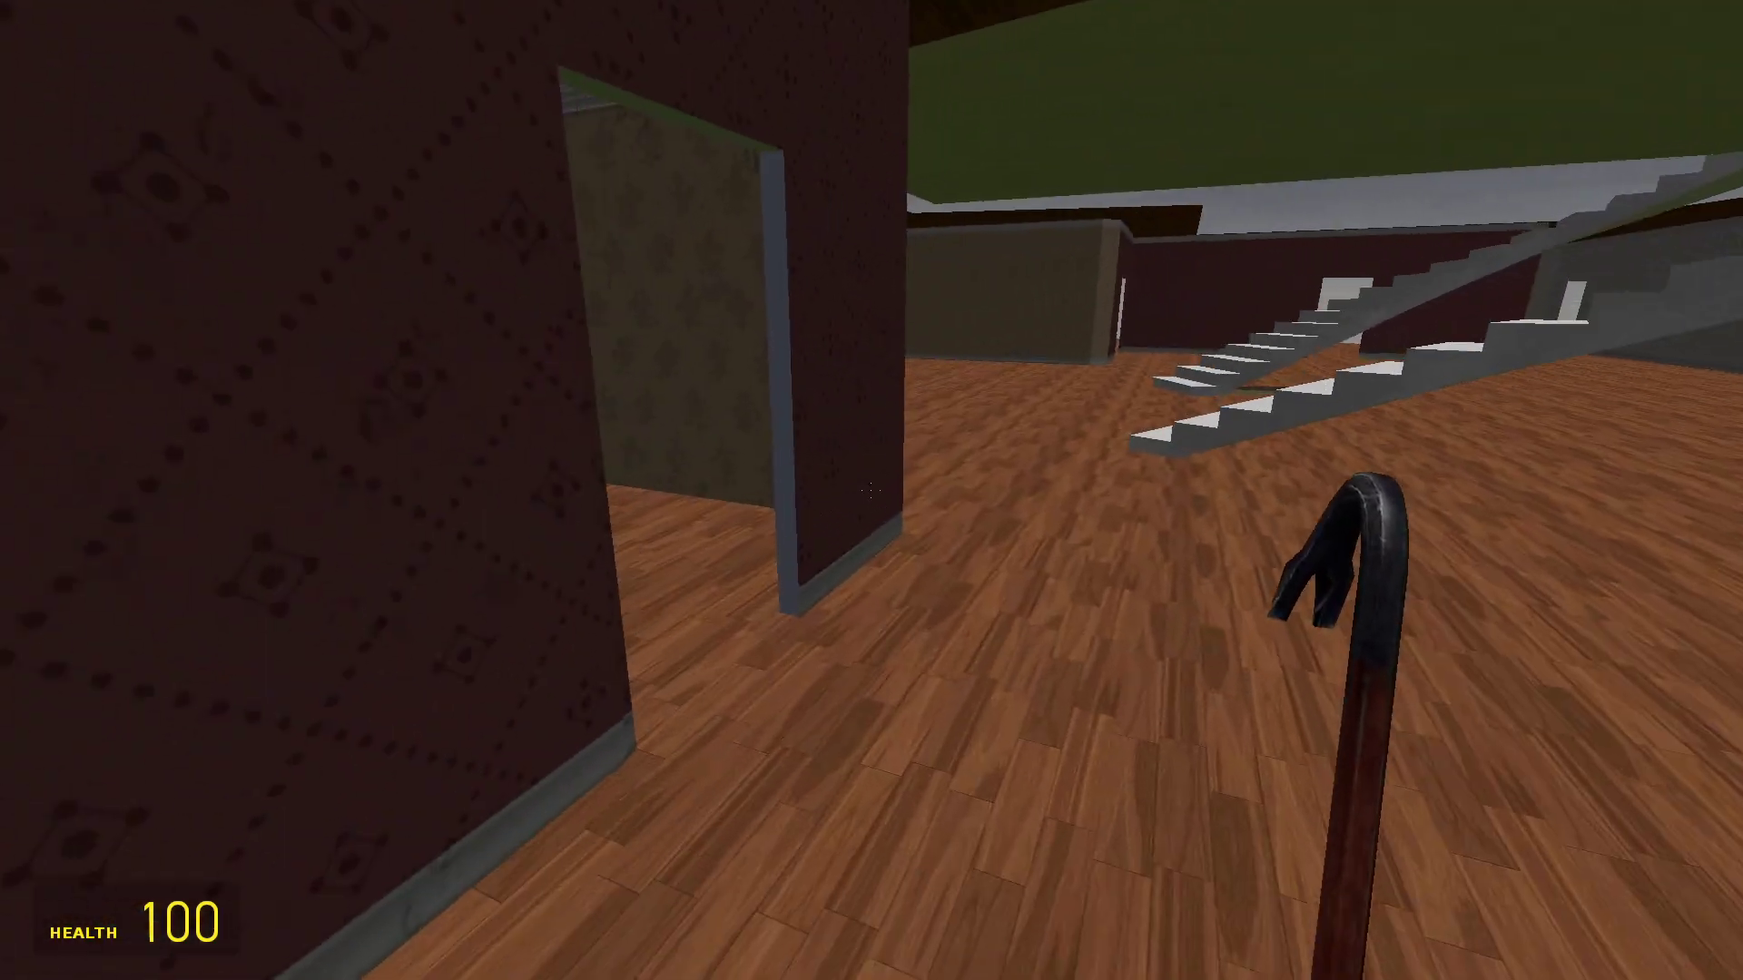
# Go out through the front doors, examine the porch and brick entrance, and reopen the doors from outside.
pyautogui.press('w')
pyautogui.press('w')
pyautogui.press('e')
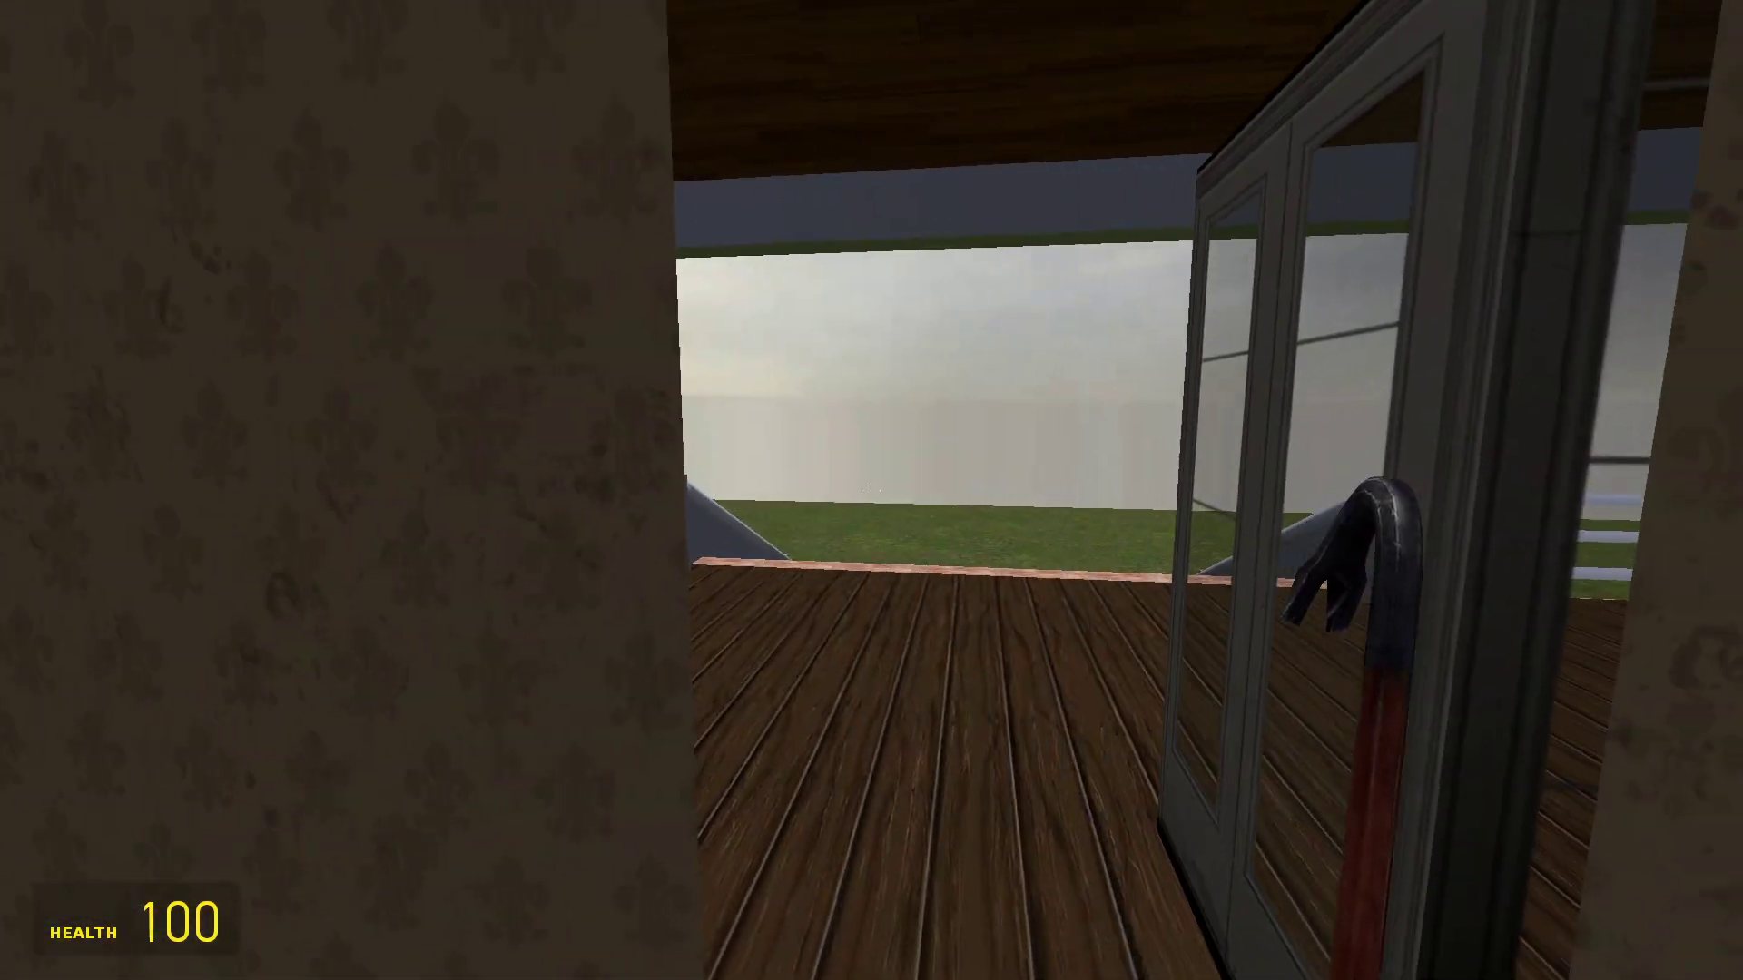
pyautogui.press('w')
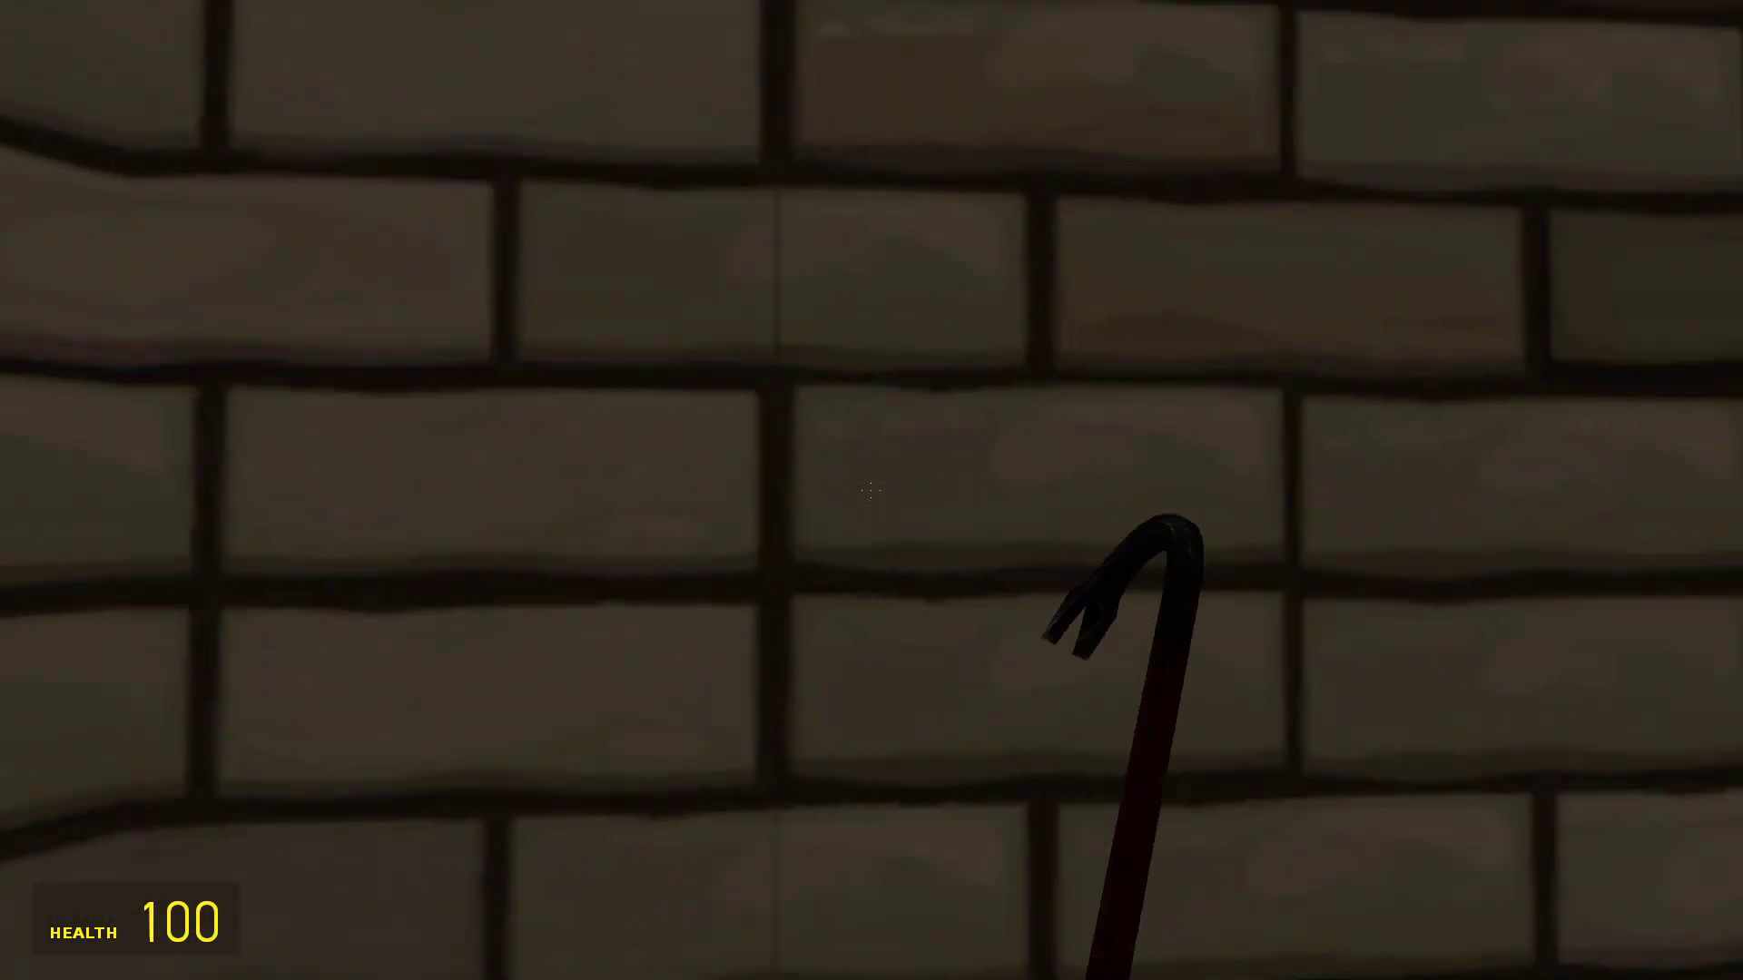
pyautogui.press('w')
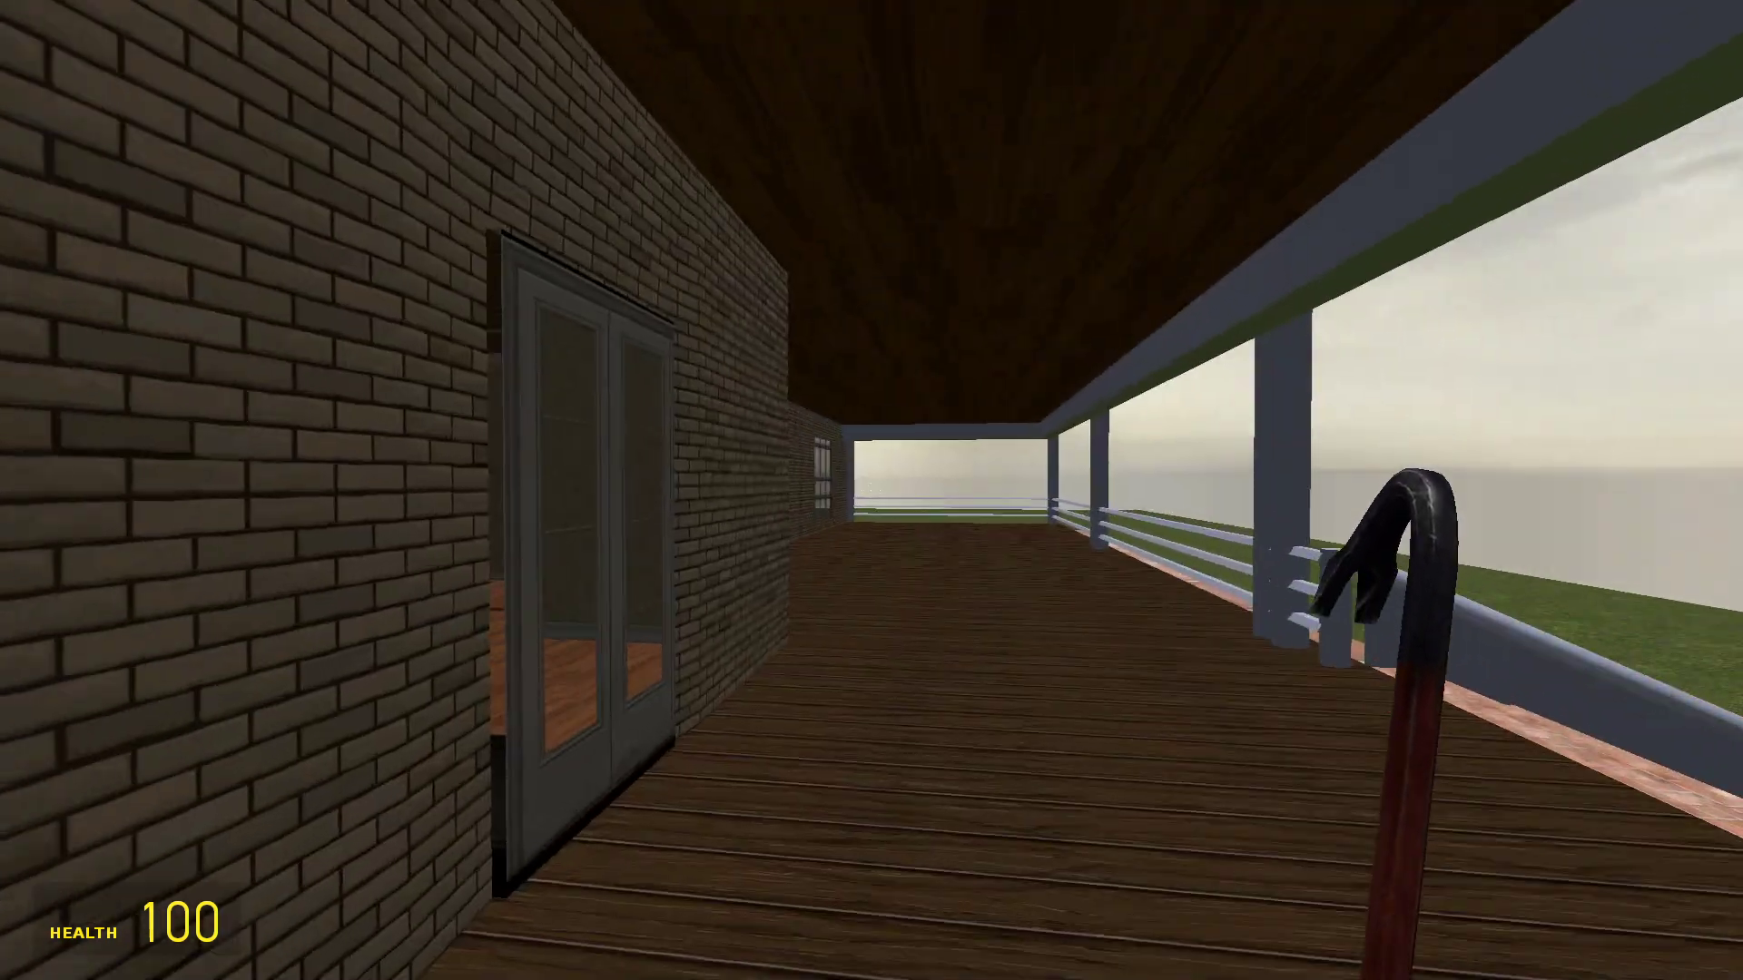
pyautogui.press('w')
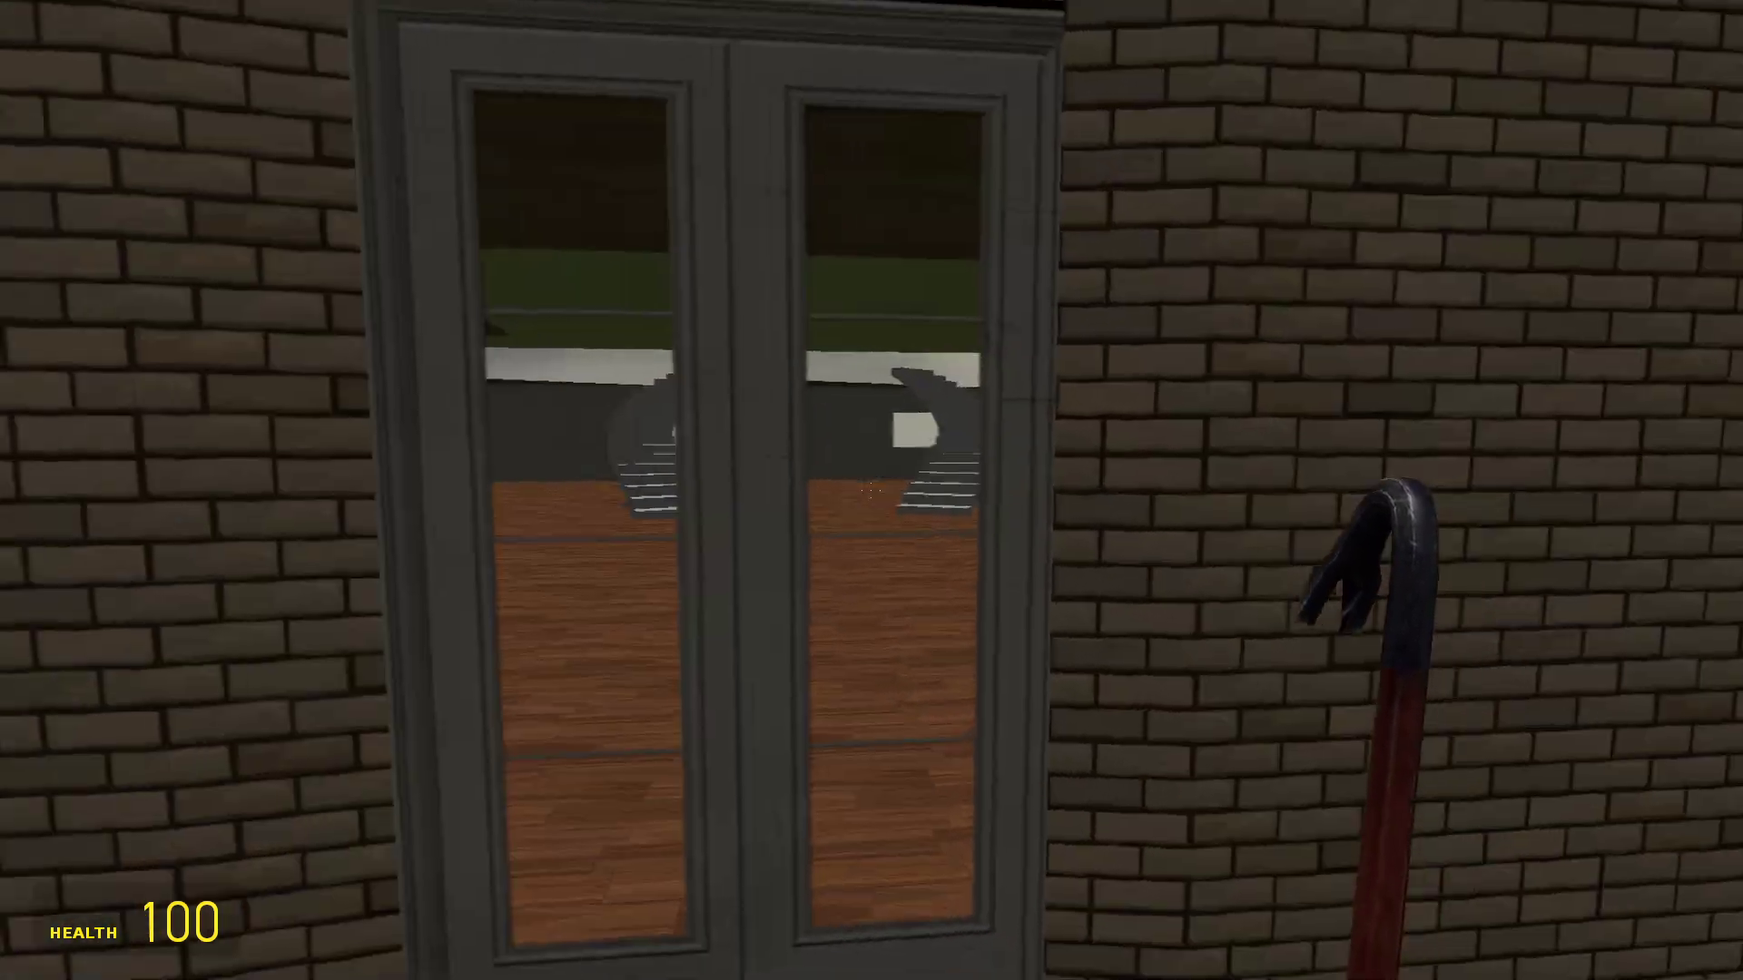
pyautogui.press('e')
pyautogui.press('s')
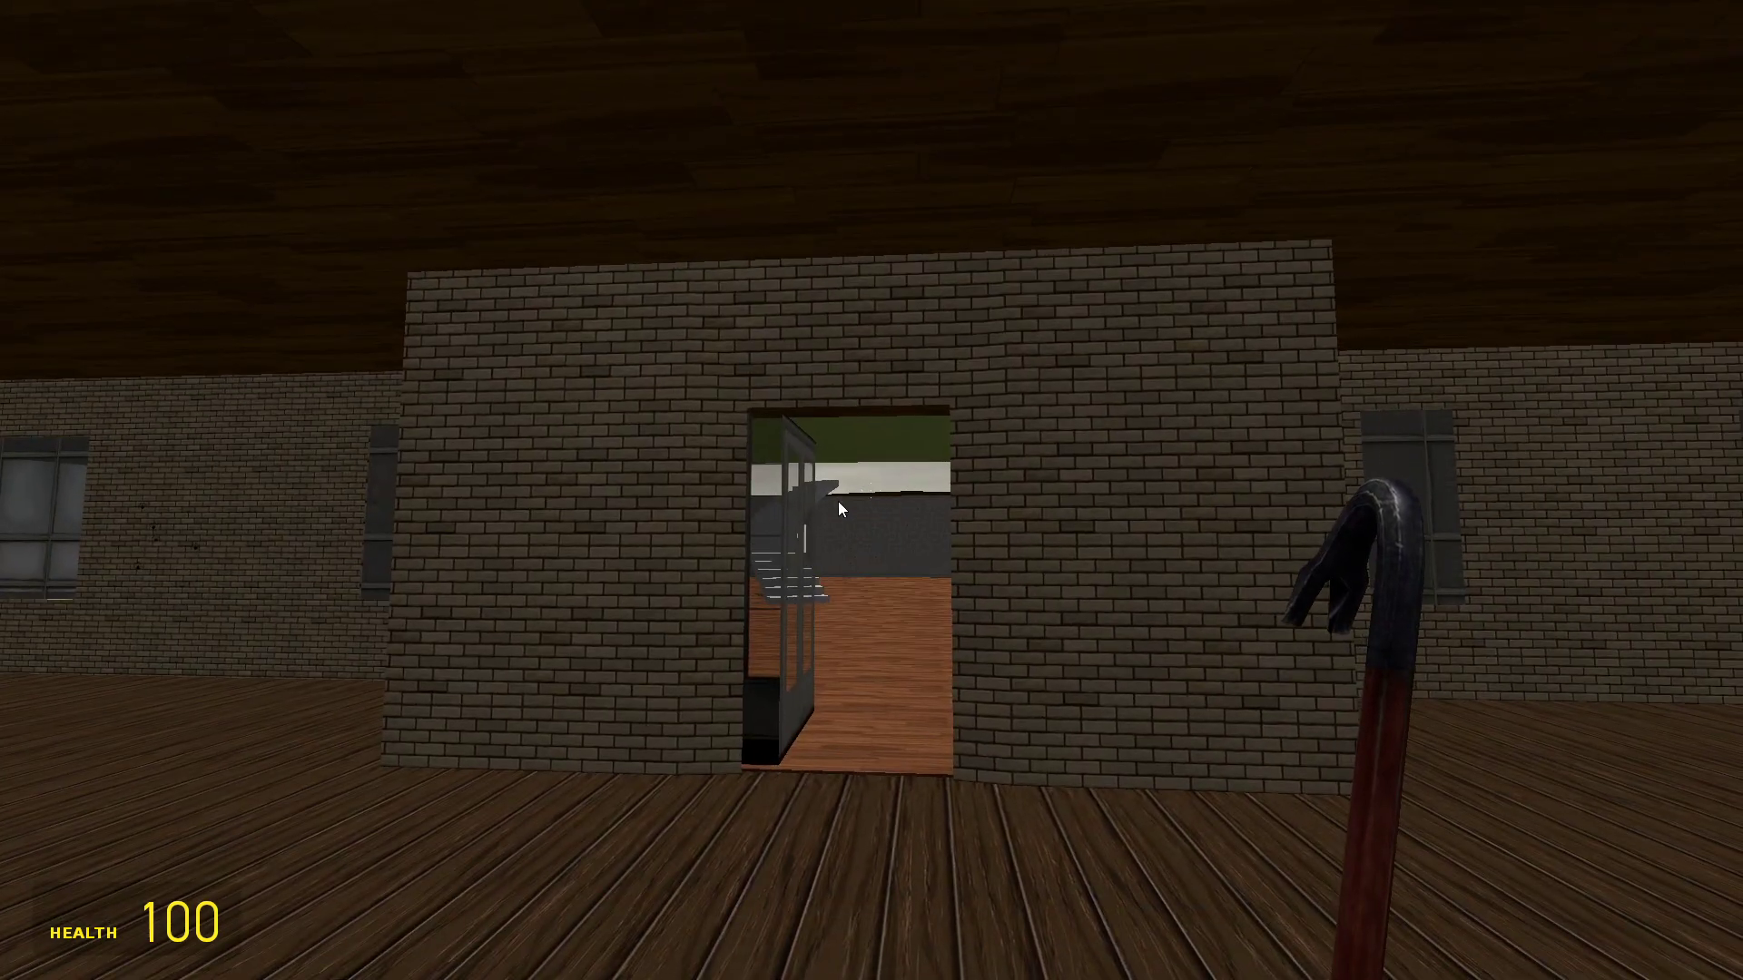
# Leave the game for Hammer and delete the brick wall group around the entrance doors.
pyautogui.press('Escape')
pyautogui.press('Escape')
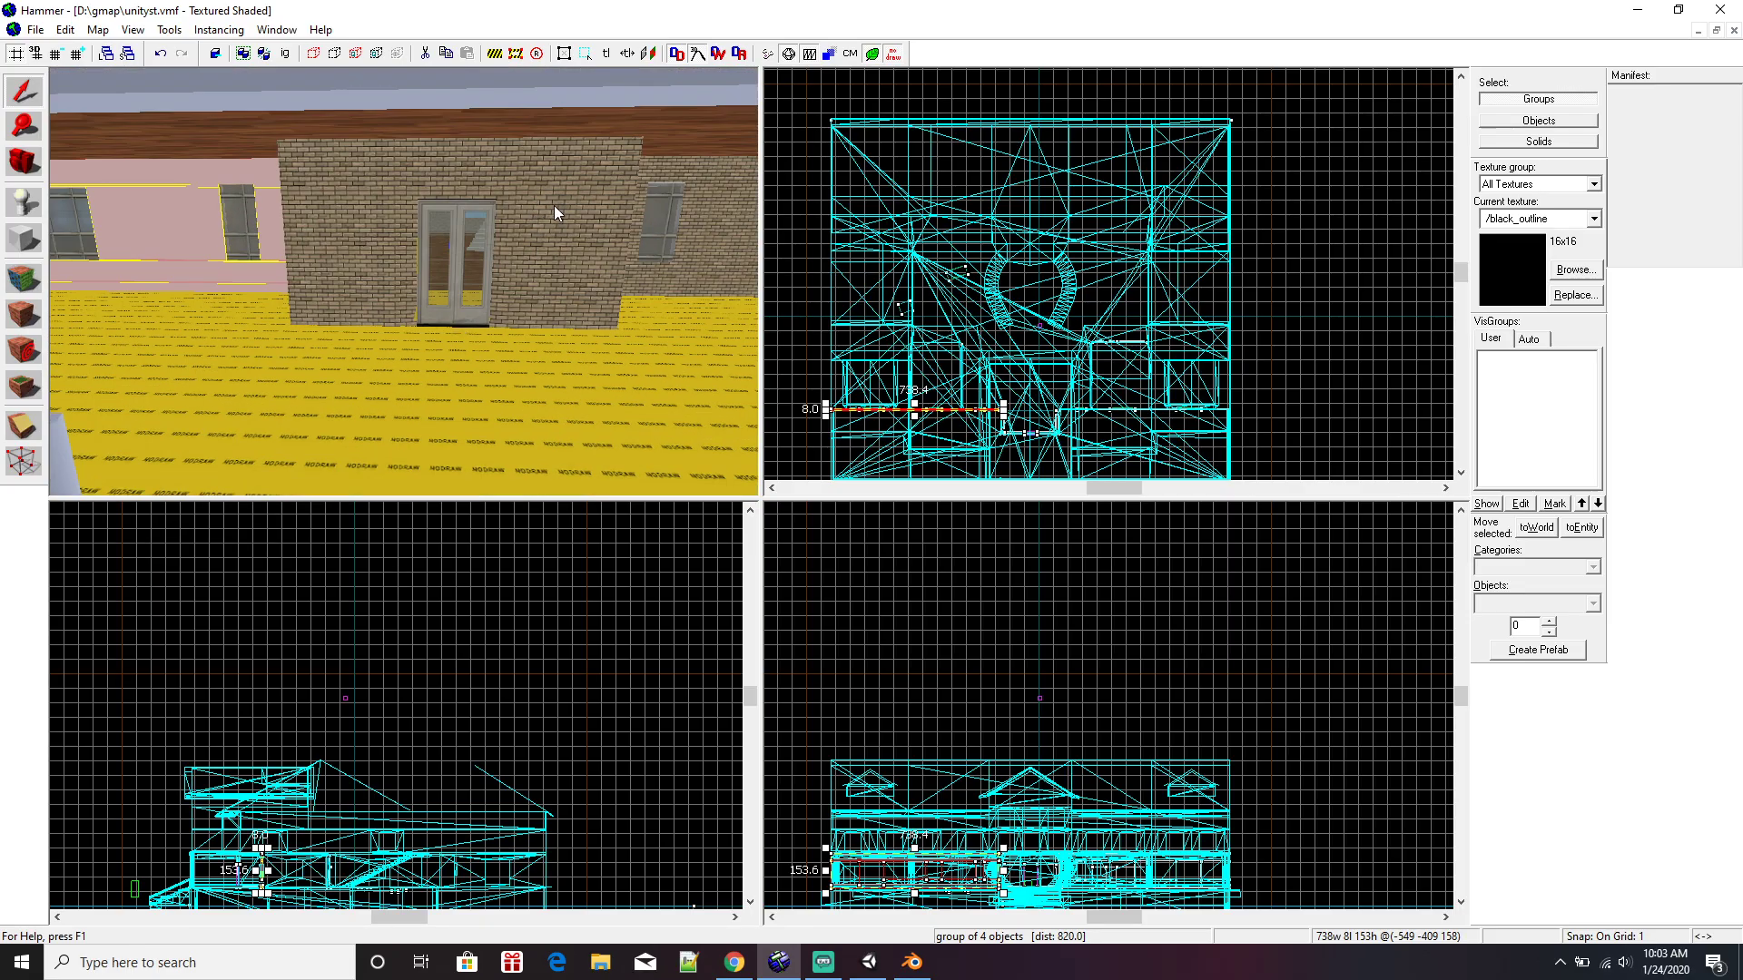
pyautogui.click(581, 222)
pyautogui.press('Delete')
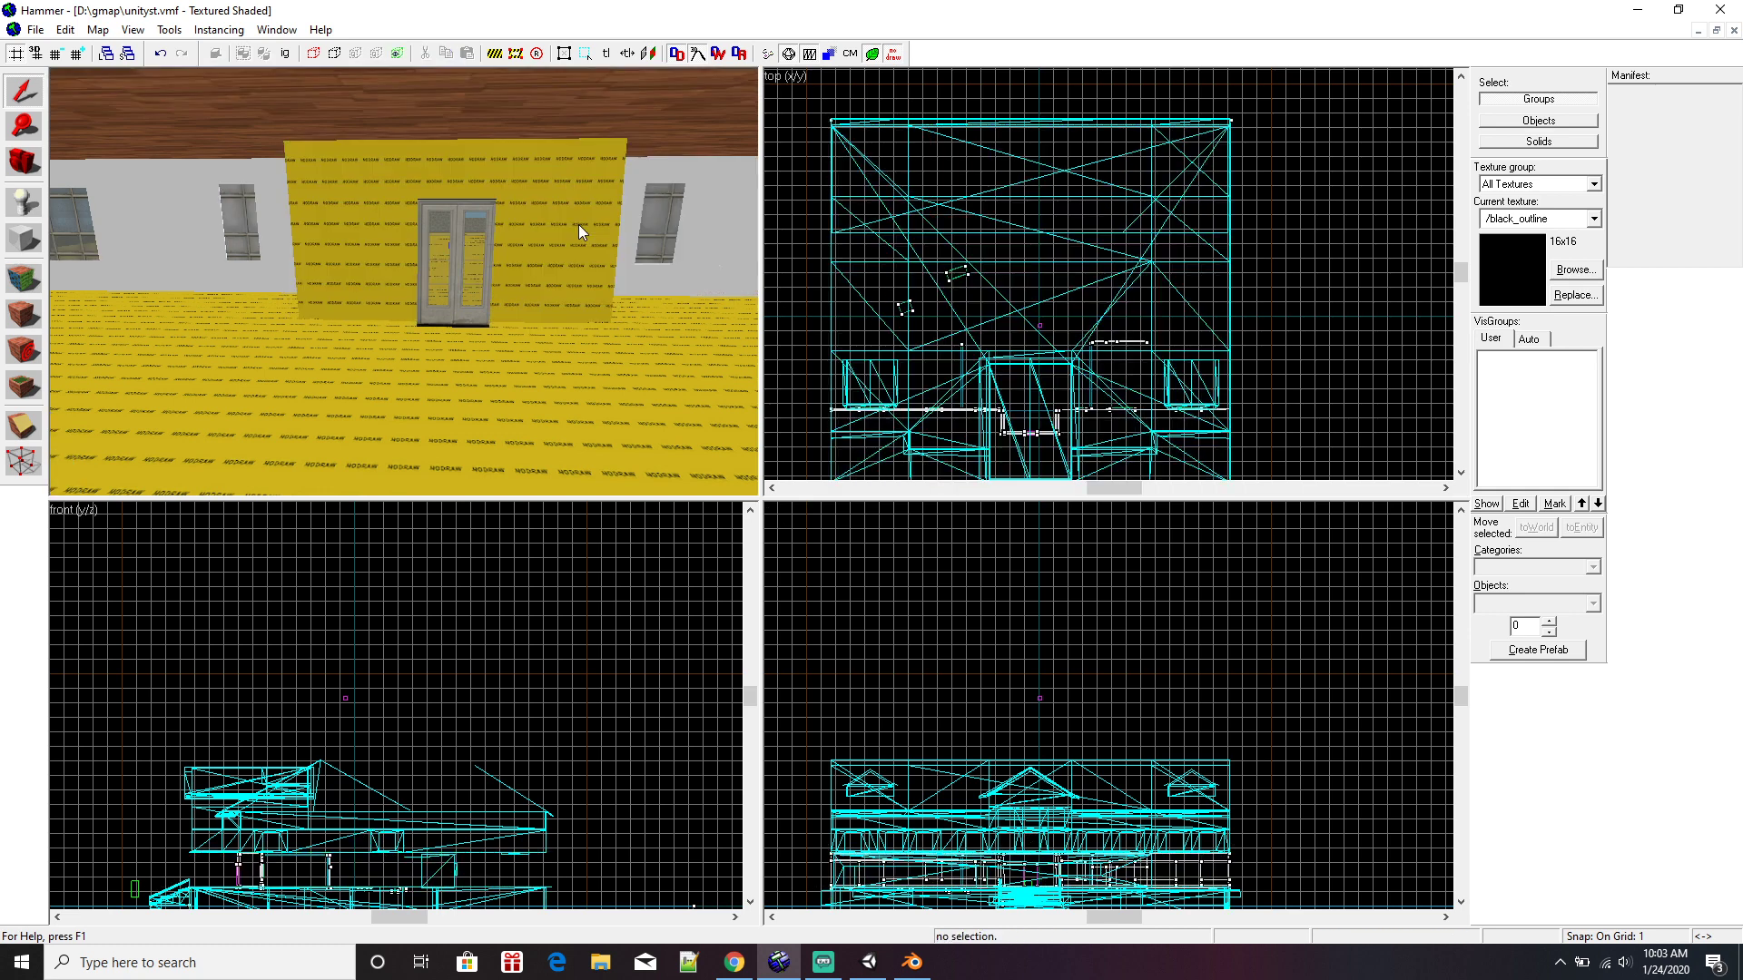
# Select the white shuttered wall group east of the entrance and examine the nodraw surfaces around the doors.
pyautogui.press('z')
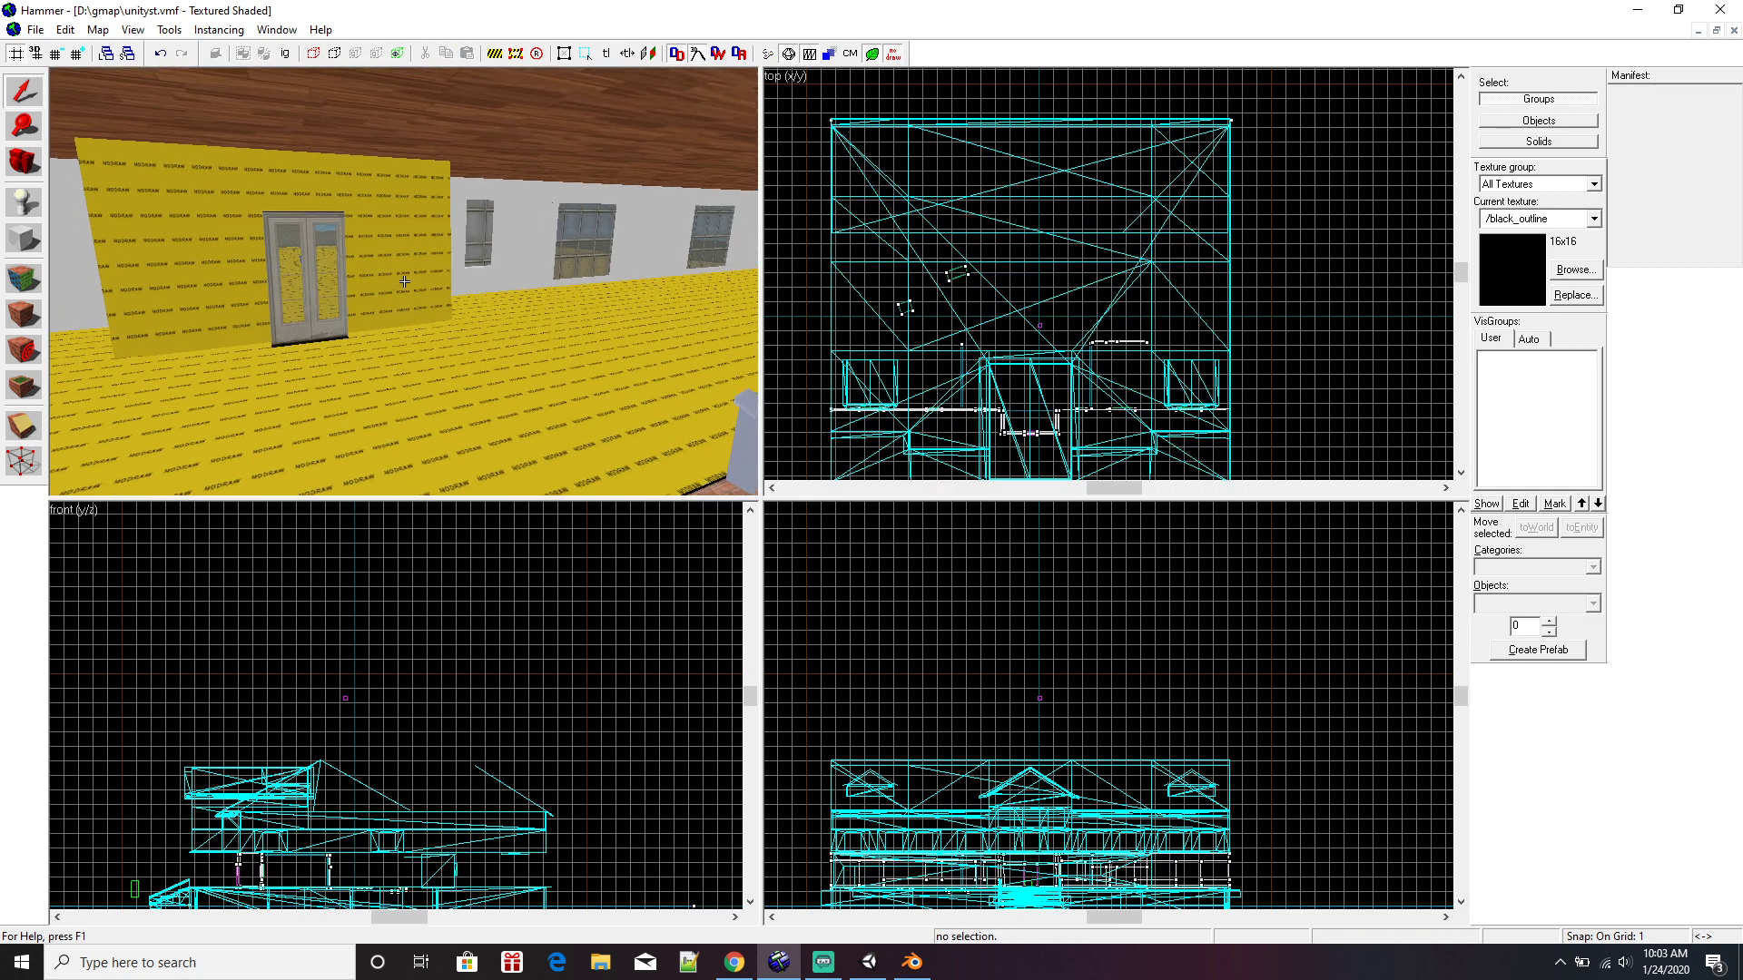
pyautogui.press('z')
pyautogui.click(505, 256)
pyautogui.press('w')
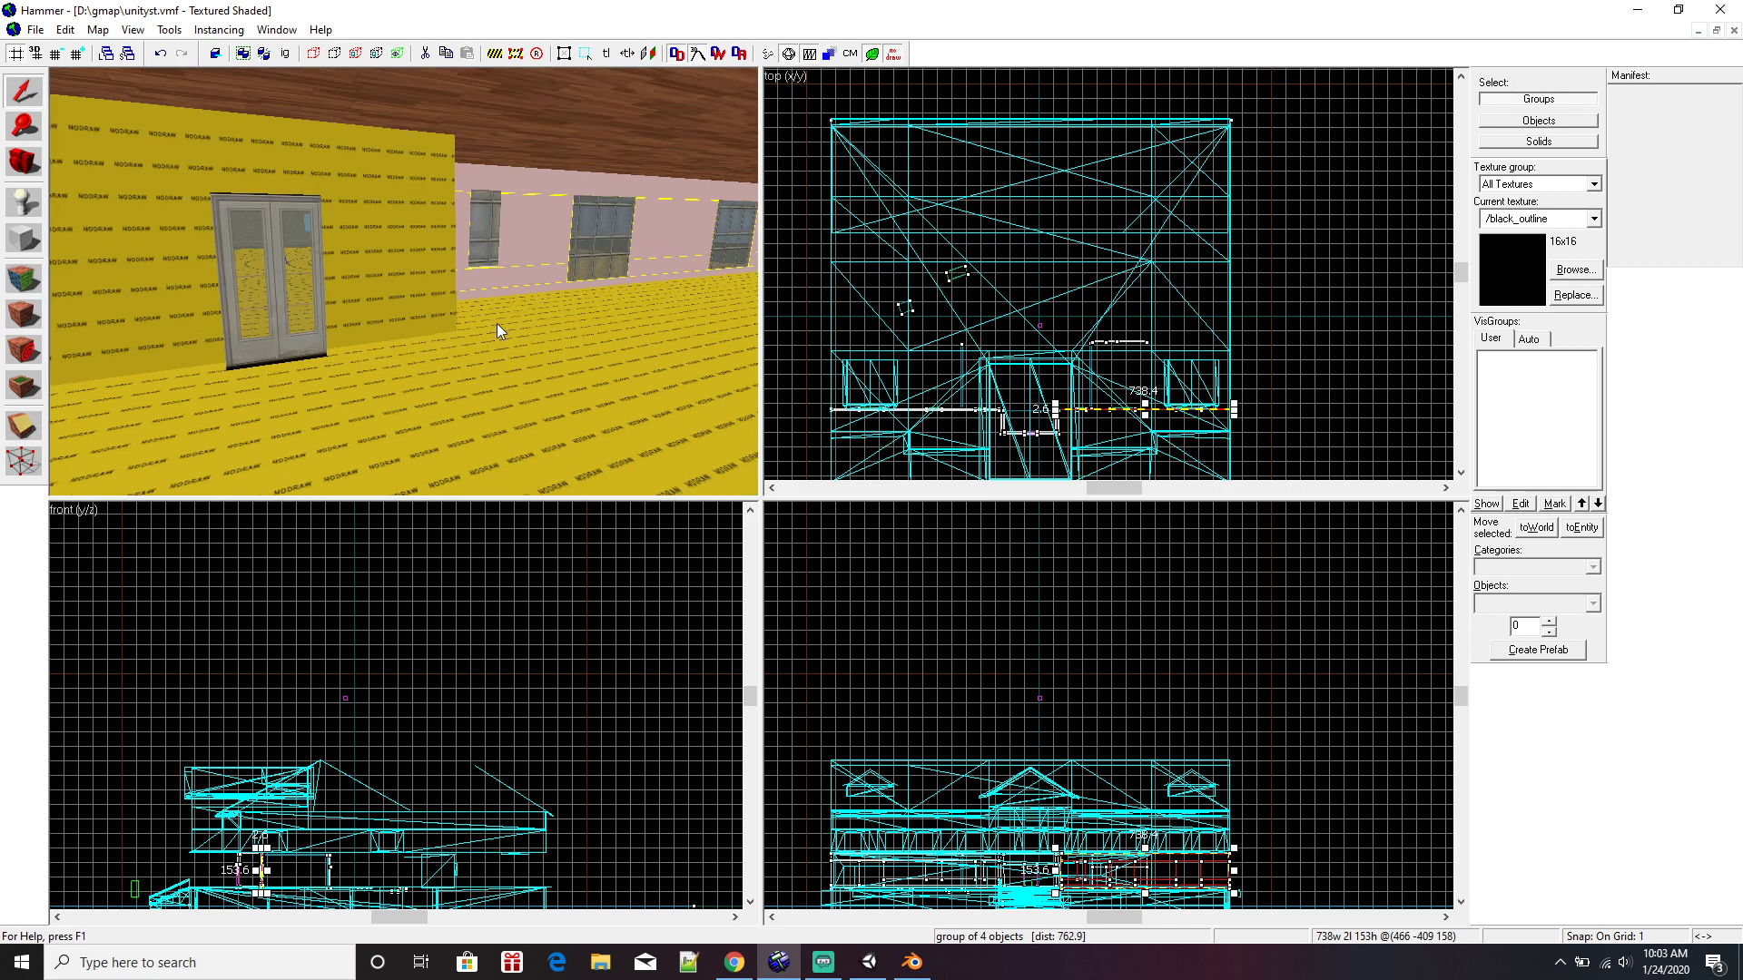
pyautogui.press('z')
pyautogui.press('z')
pyautogui.press('s')
pyautogui.press('Down')
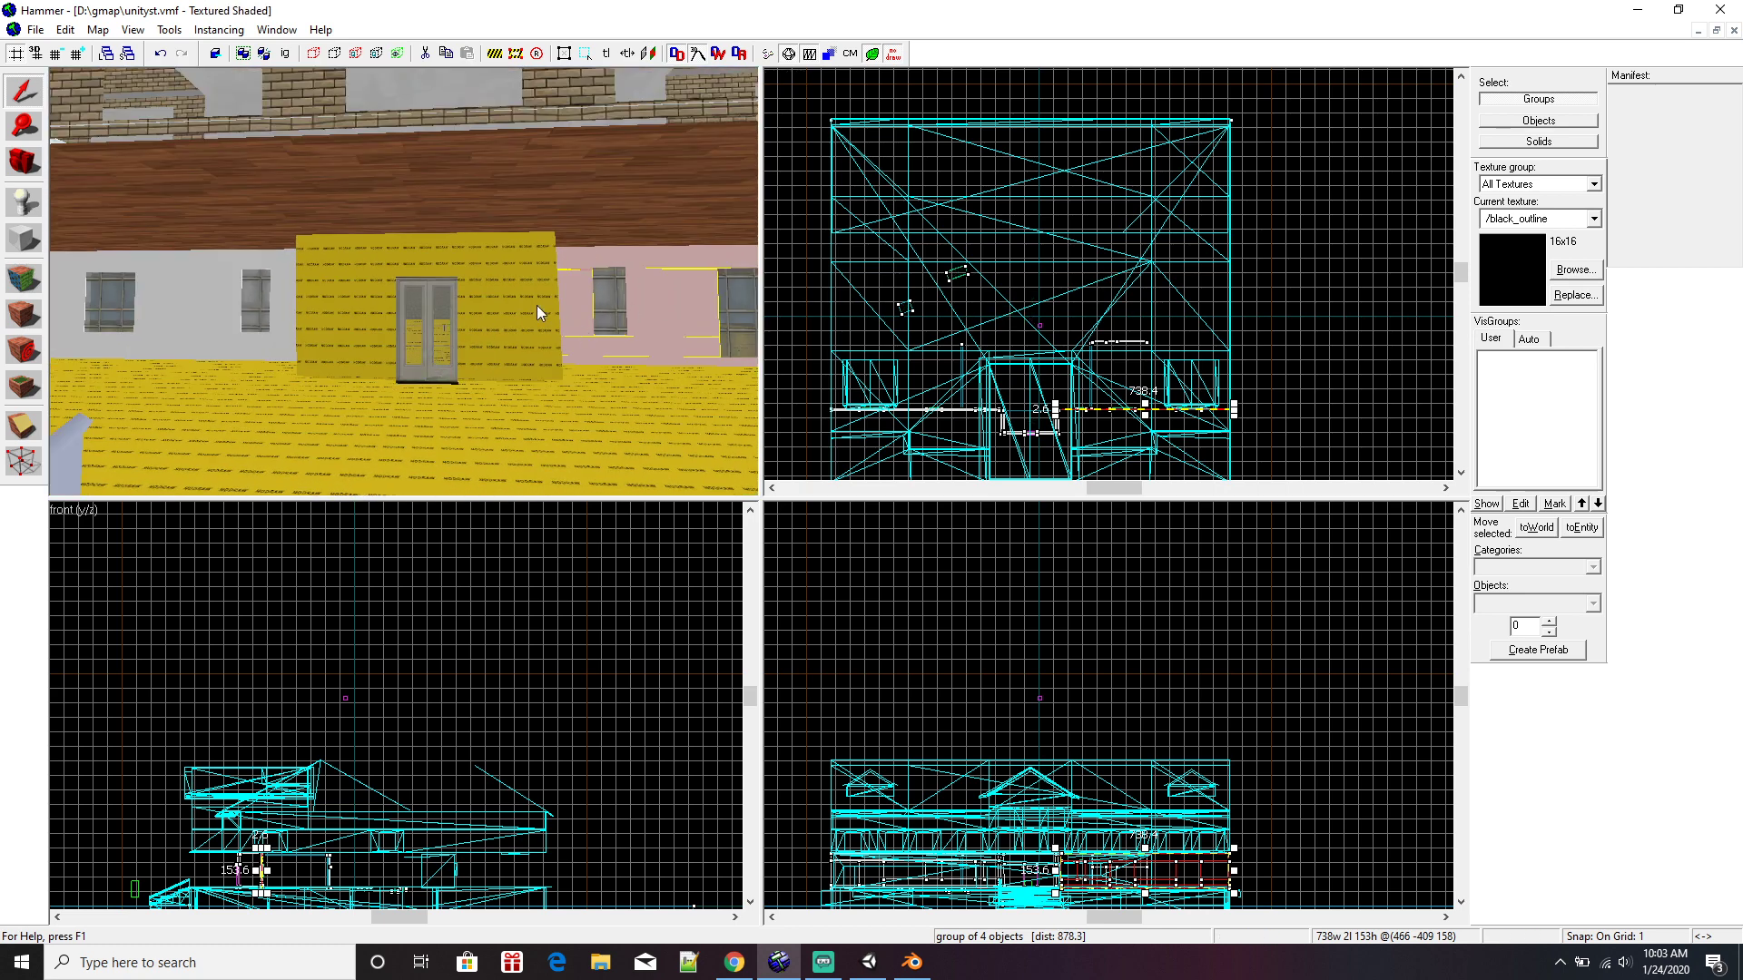
pyautogui.press('z')
pyautogui.press('w')
pyautogui.press('z')
pyautogui.press('z')
pyautogui.press('z')
# Recompile the edited map with BSP normal, VIS off and RAD normal, and launch it in the game.
pyautogui.click(33, 29)
pyautogui.click(101, 218)
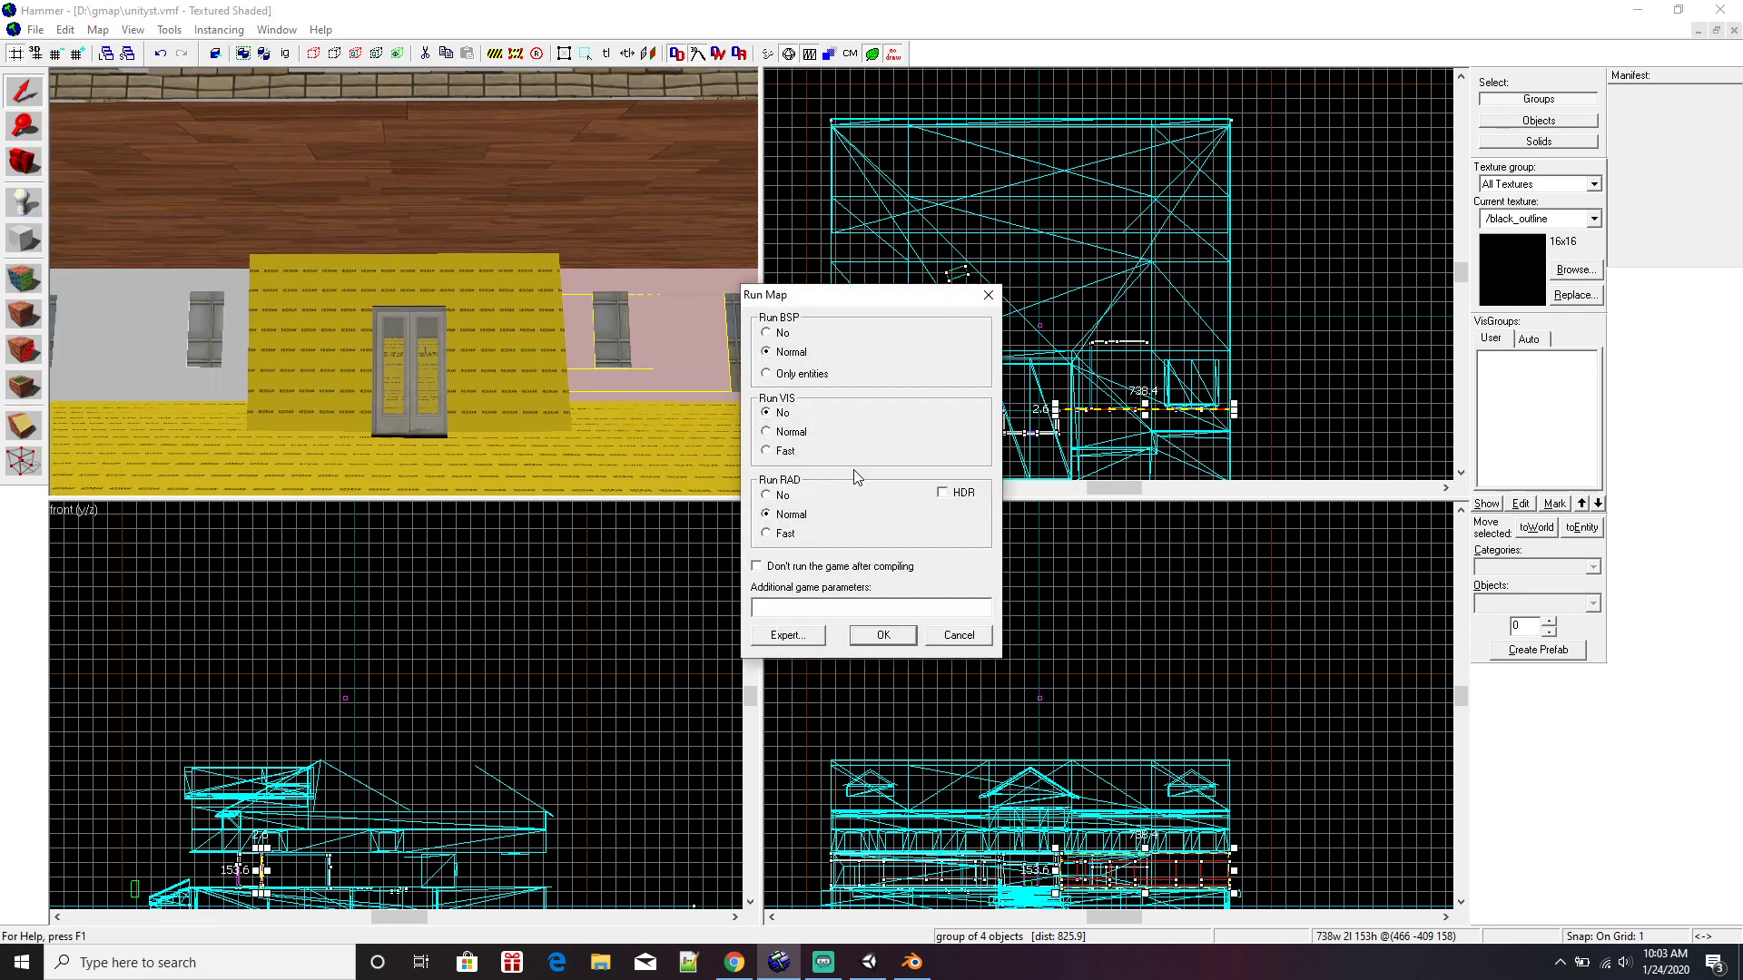
pyautogui.click(885, 636)
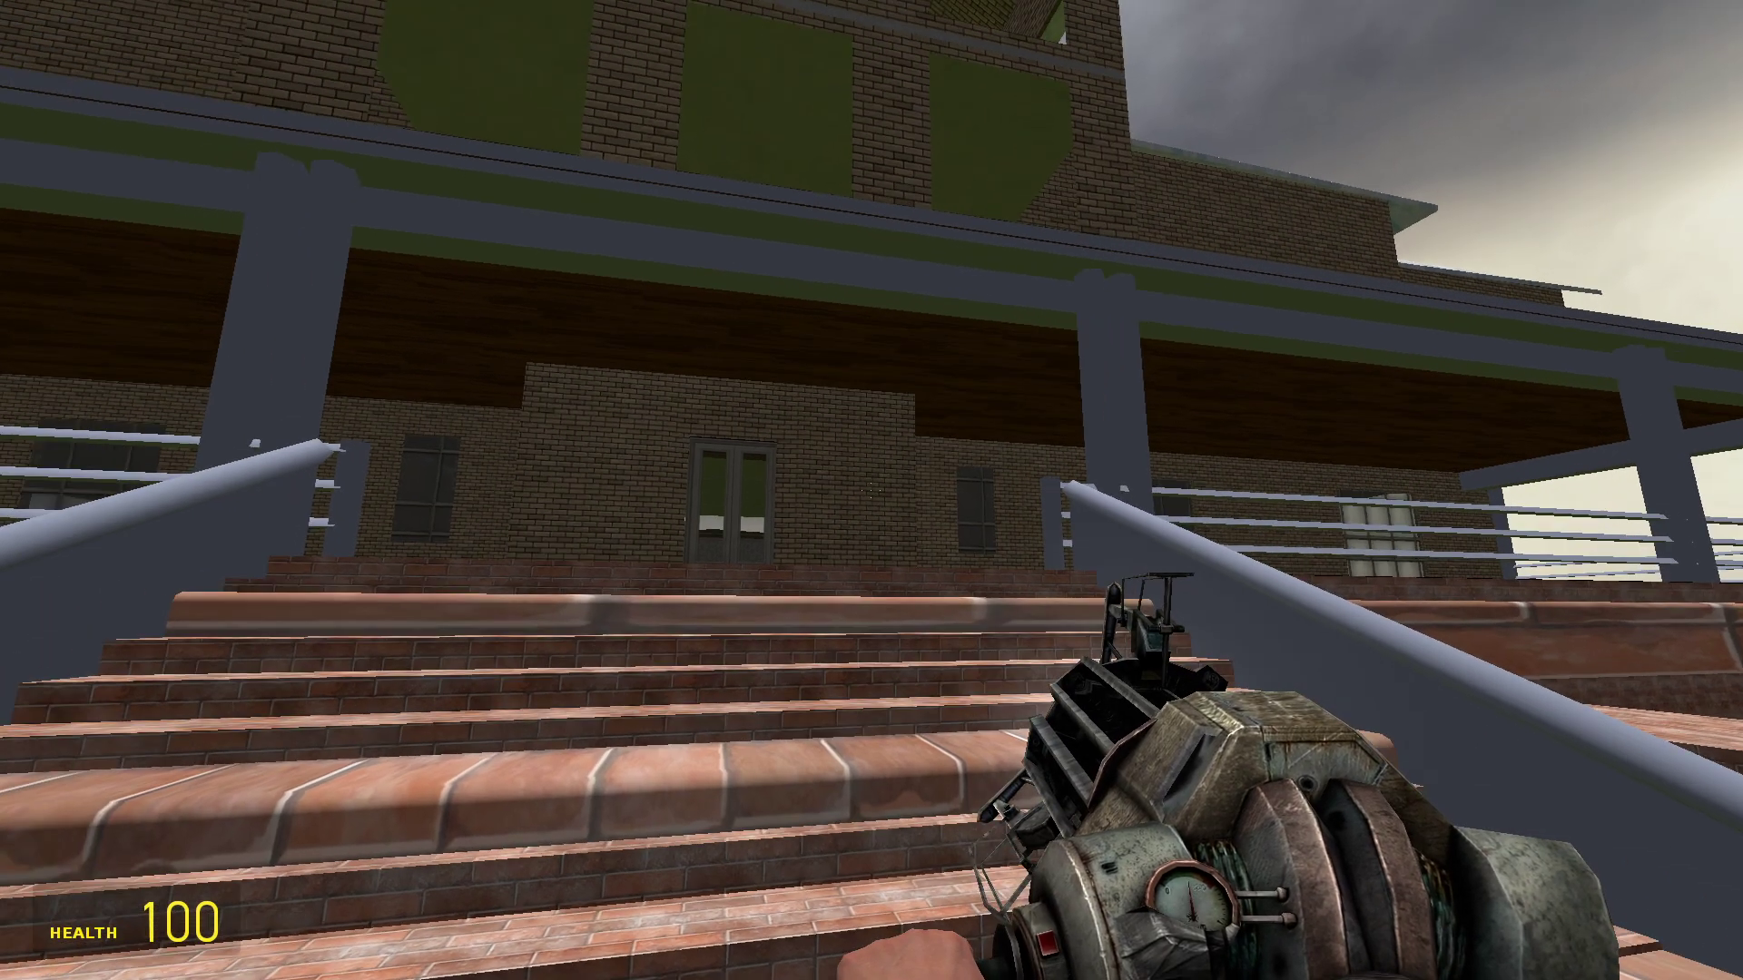
# Climb the front steps in the game and go through the entrance doors into the staircase lobby to check the walls.
pyautogui.press('w')
pyautogui.press('w')
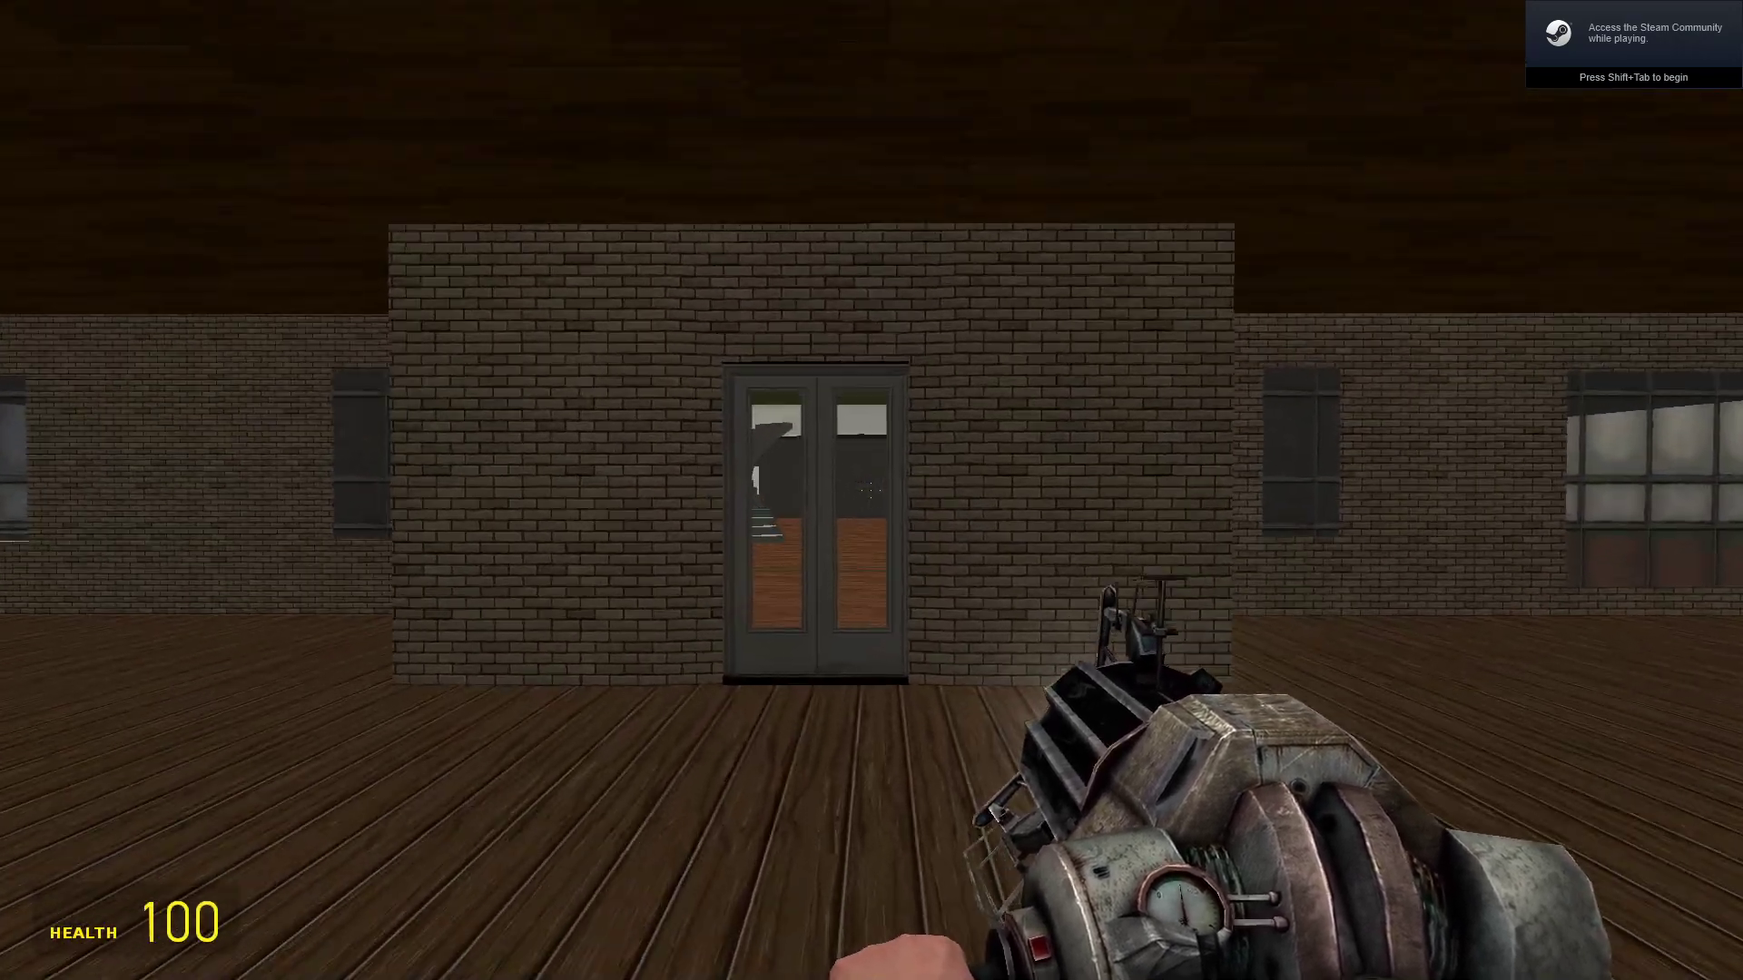
pyautogui.press('w')
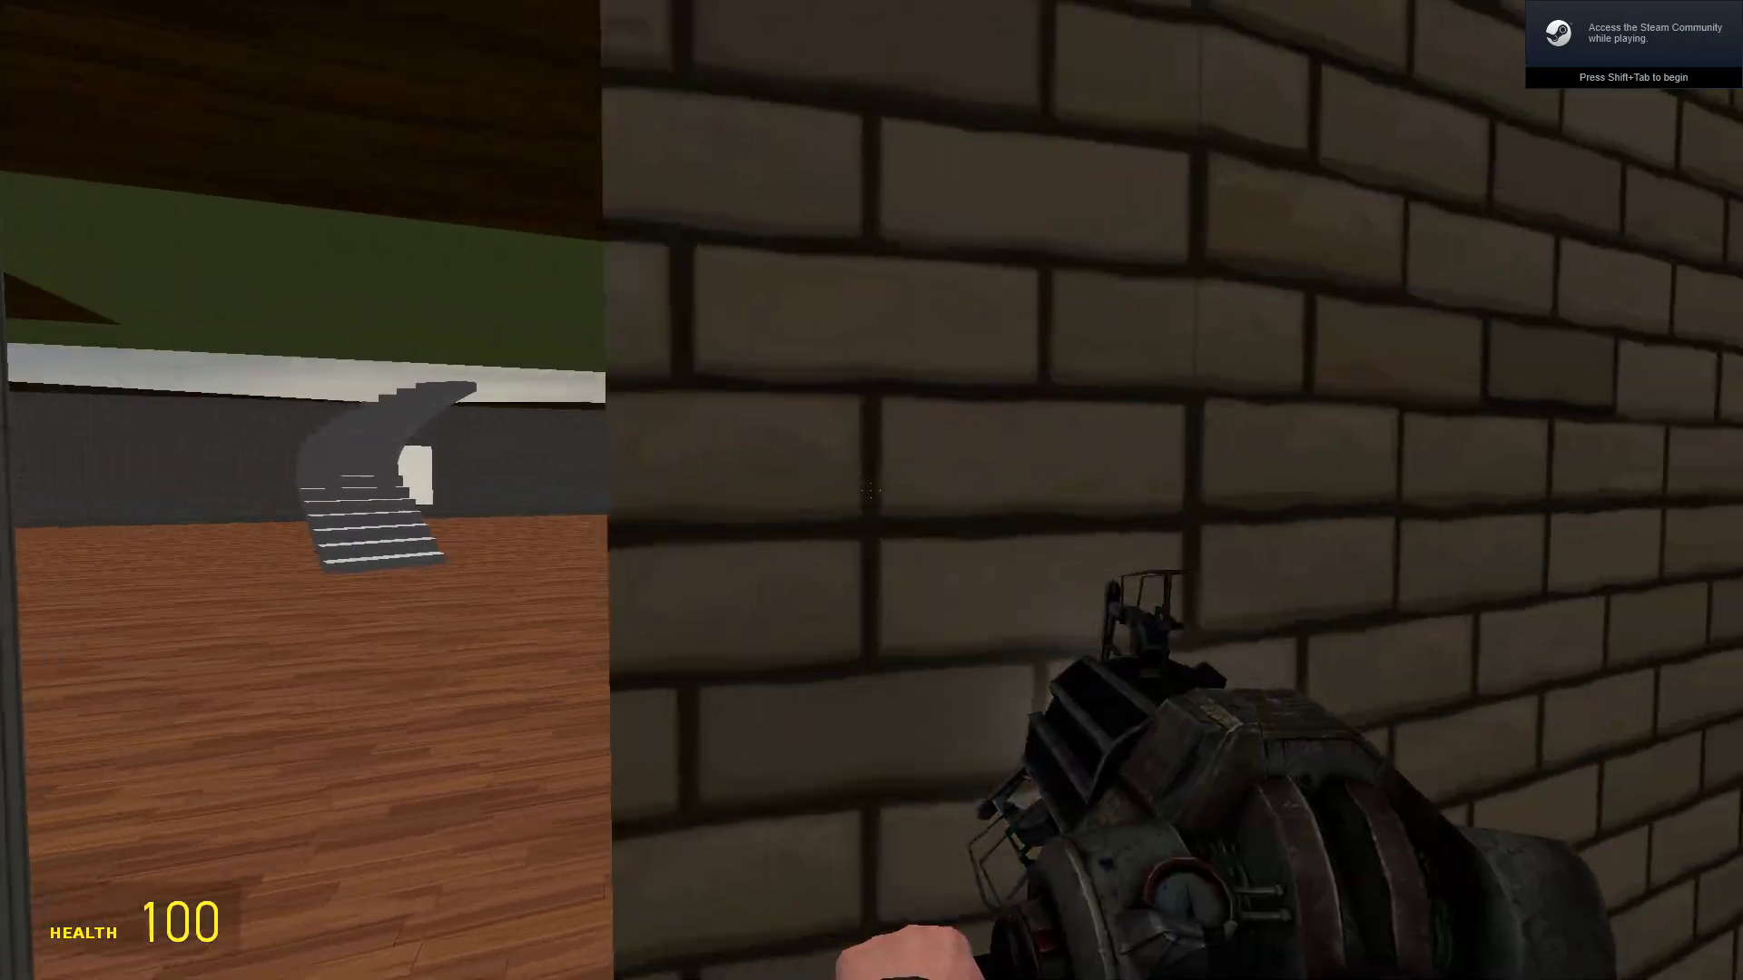
pyautogui.press('w')
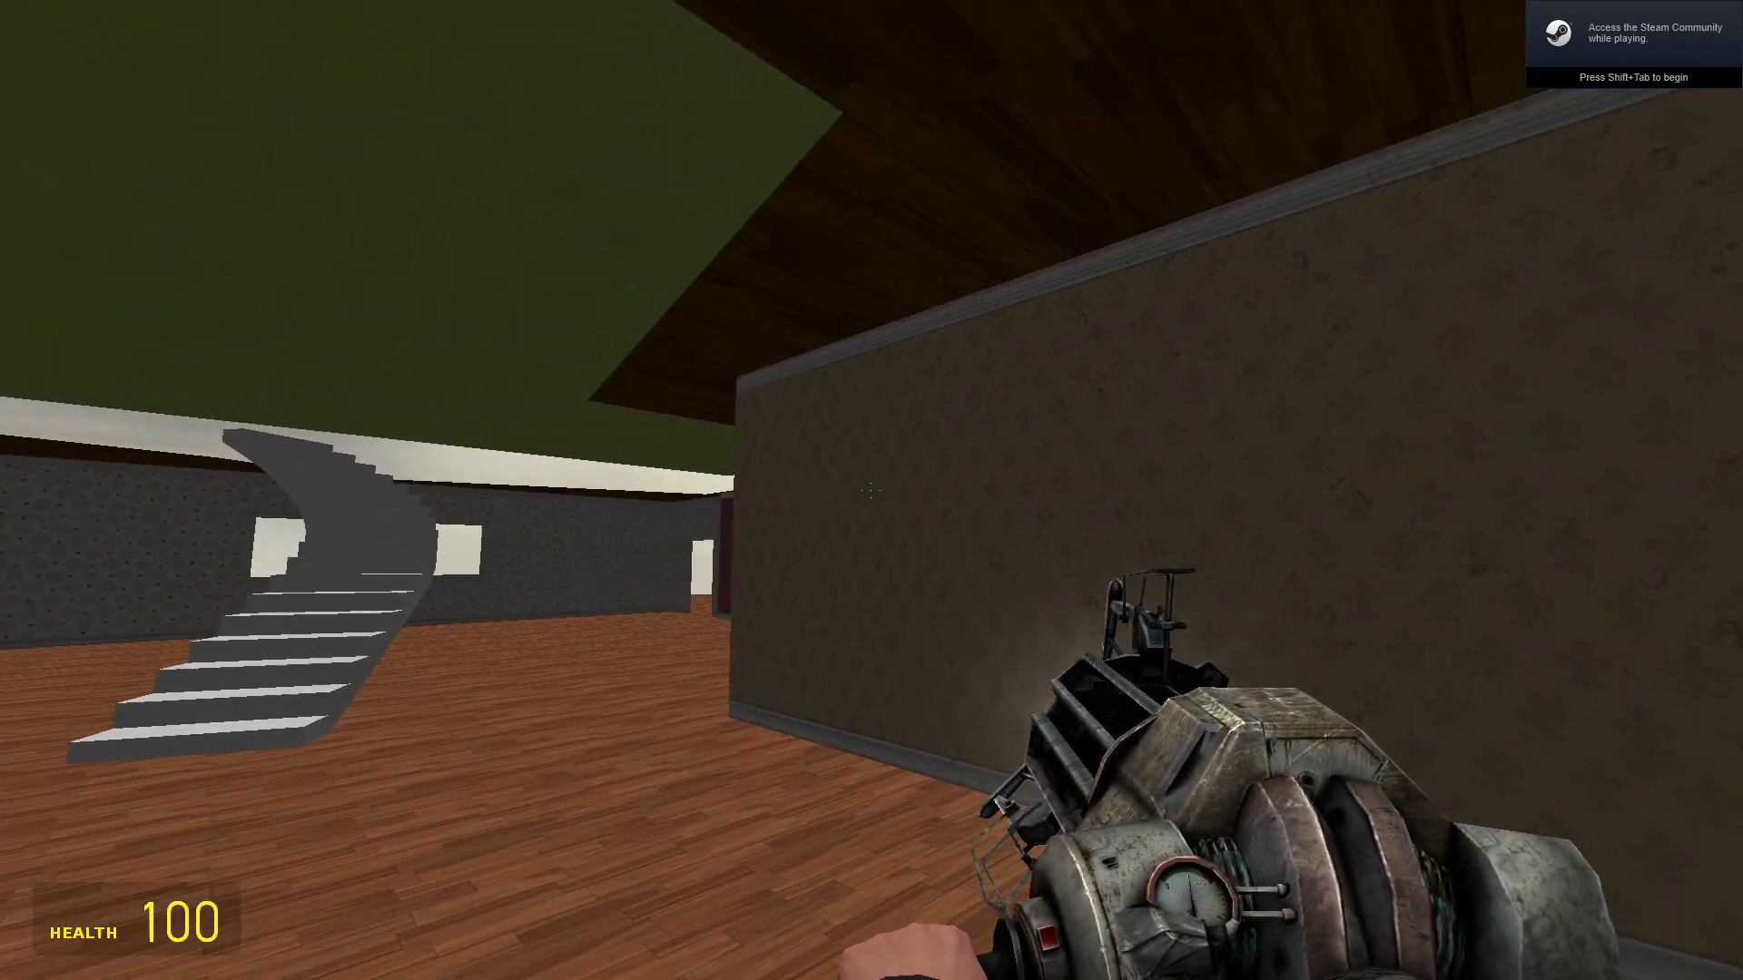
pyautogui.press('q')
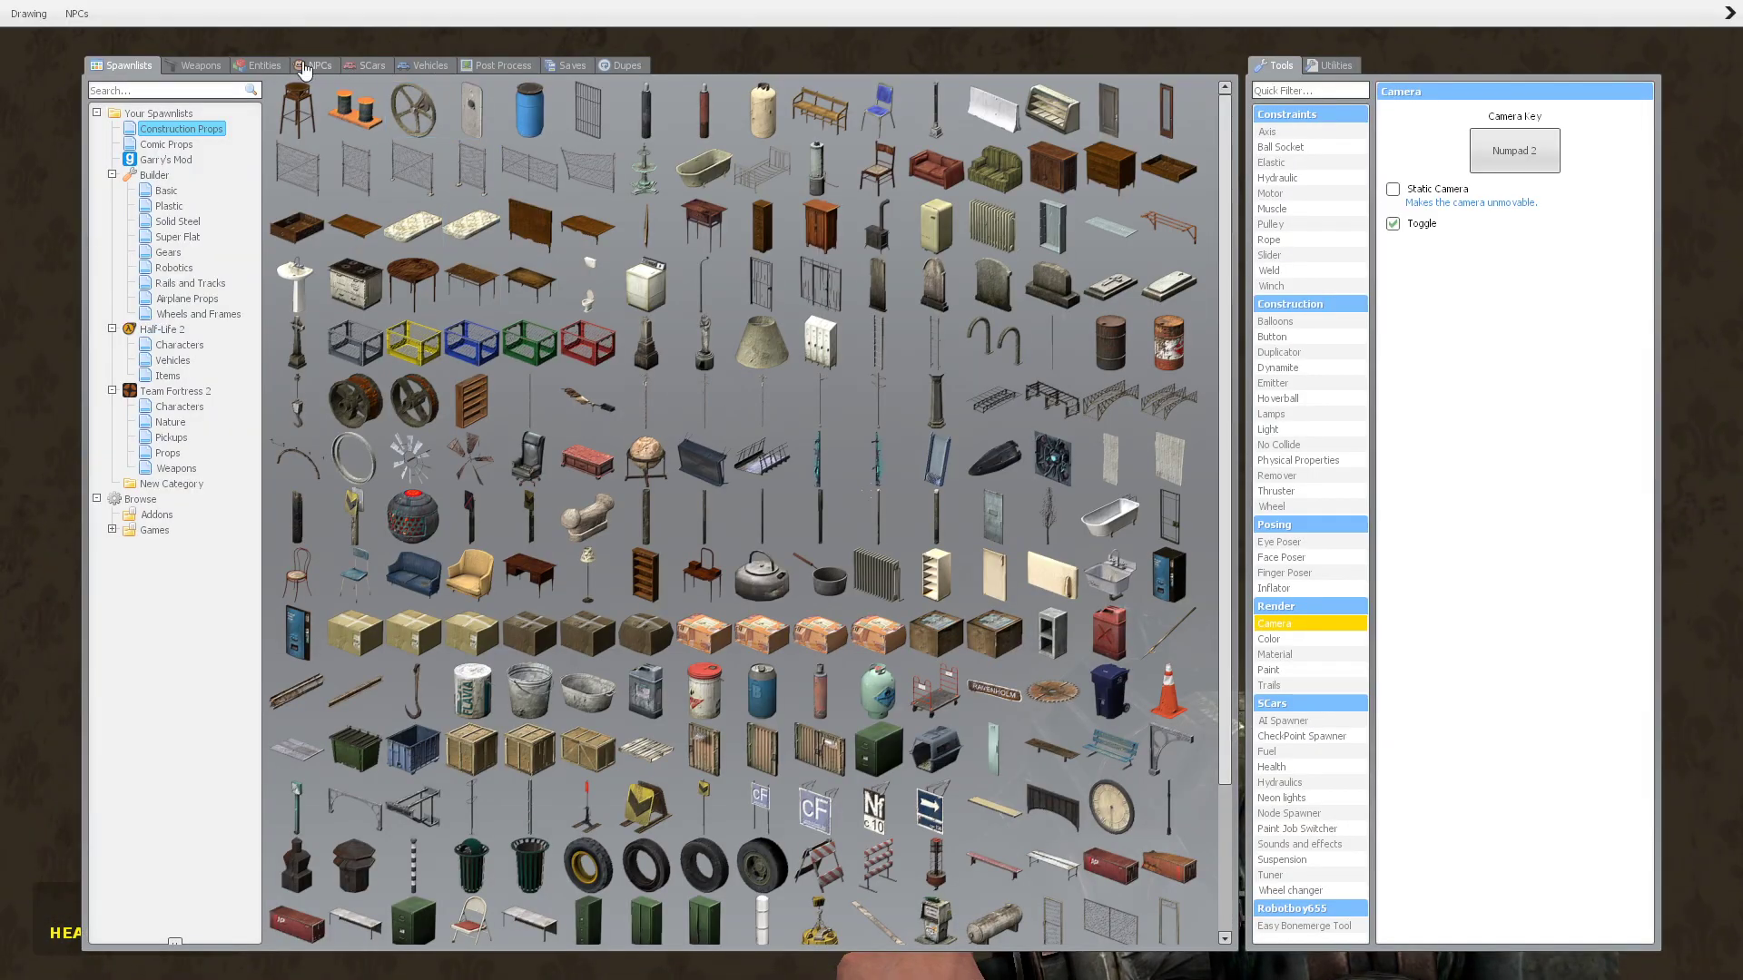
pyautogui.click(193, 65)
pyautogui.click(138, 144)
pyautogui.press('q')
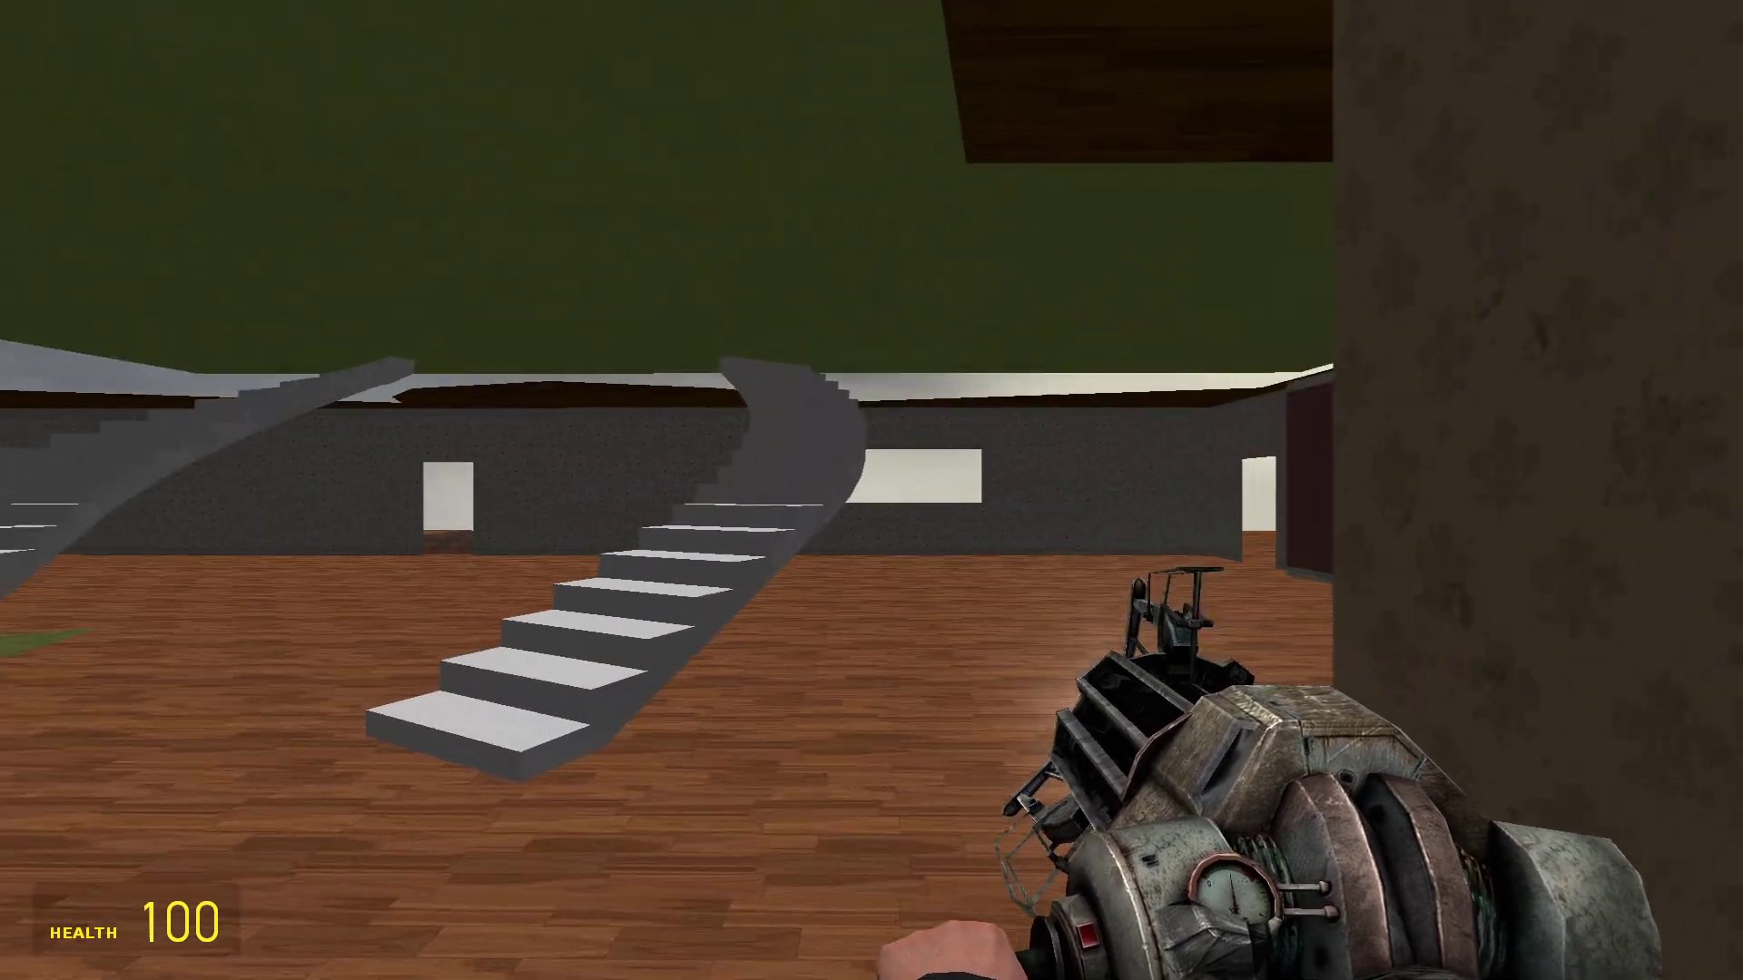
# Walk around the ground floor past the curved staircases and examine its walls, doorways and wide window opening.
pyautogui.press('w')
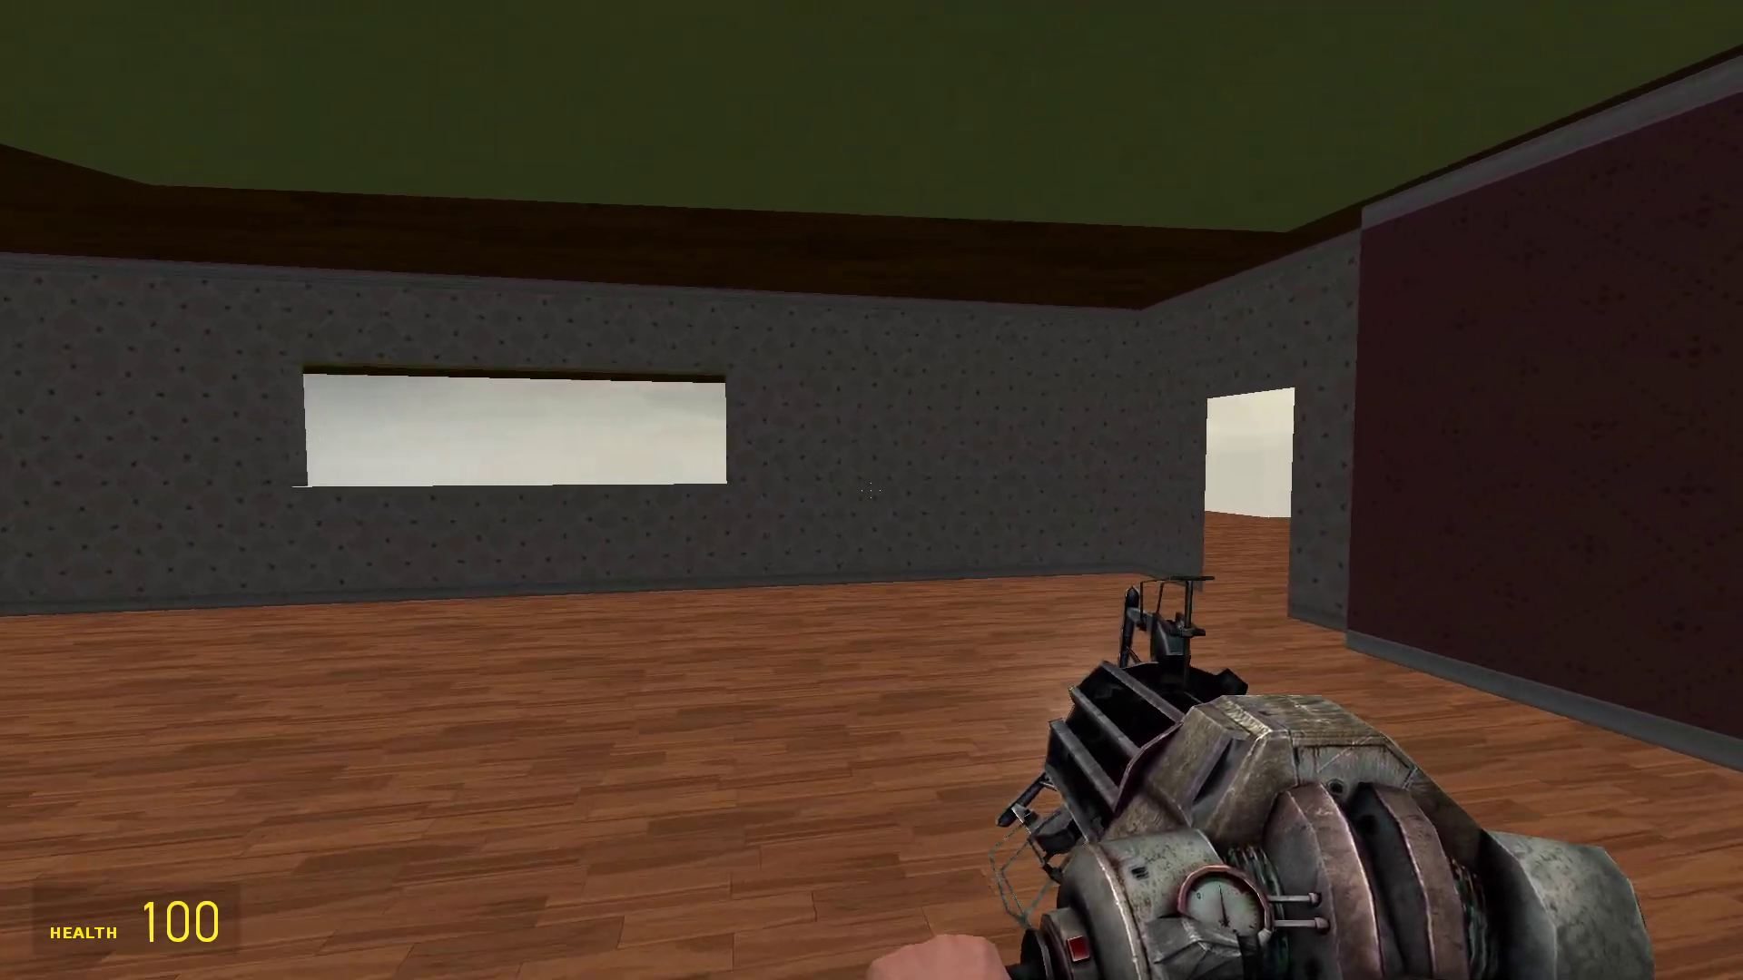
pyautogui.press('w')
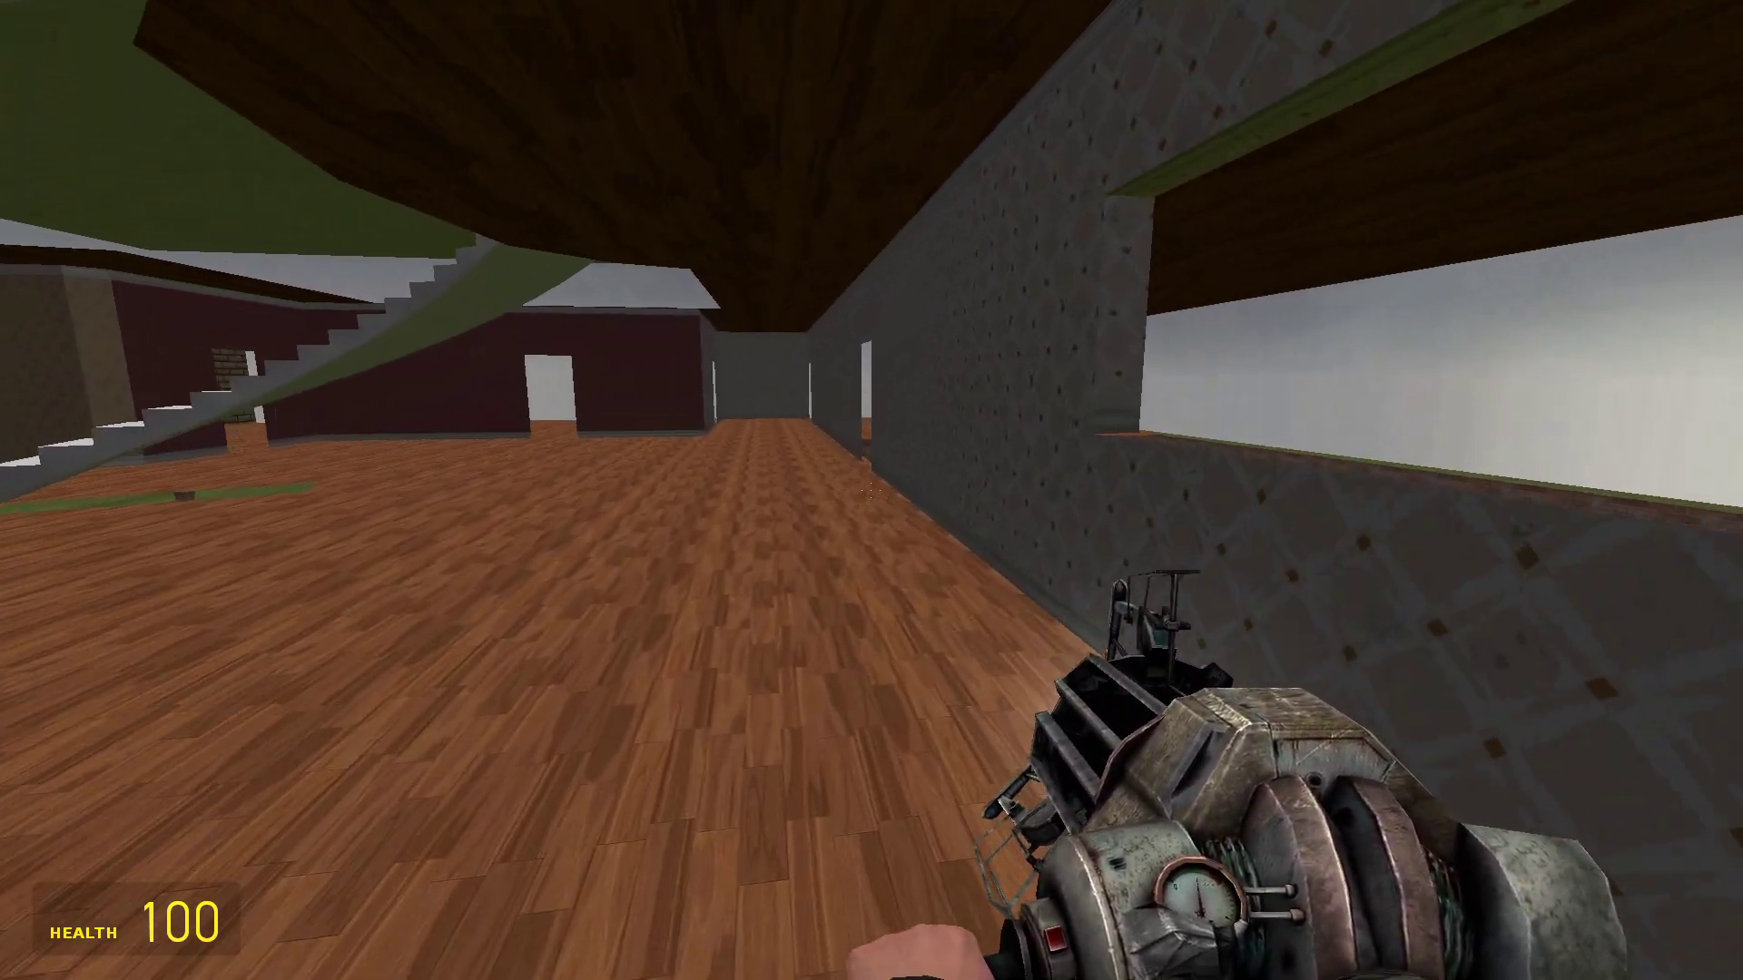
pyautogui.press('w')
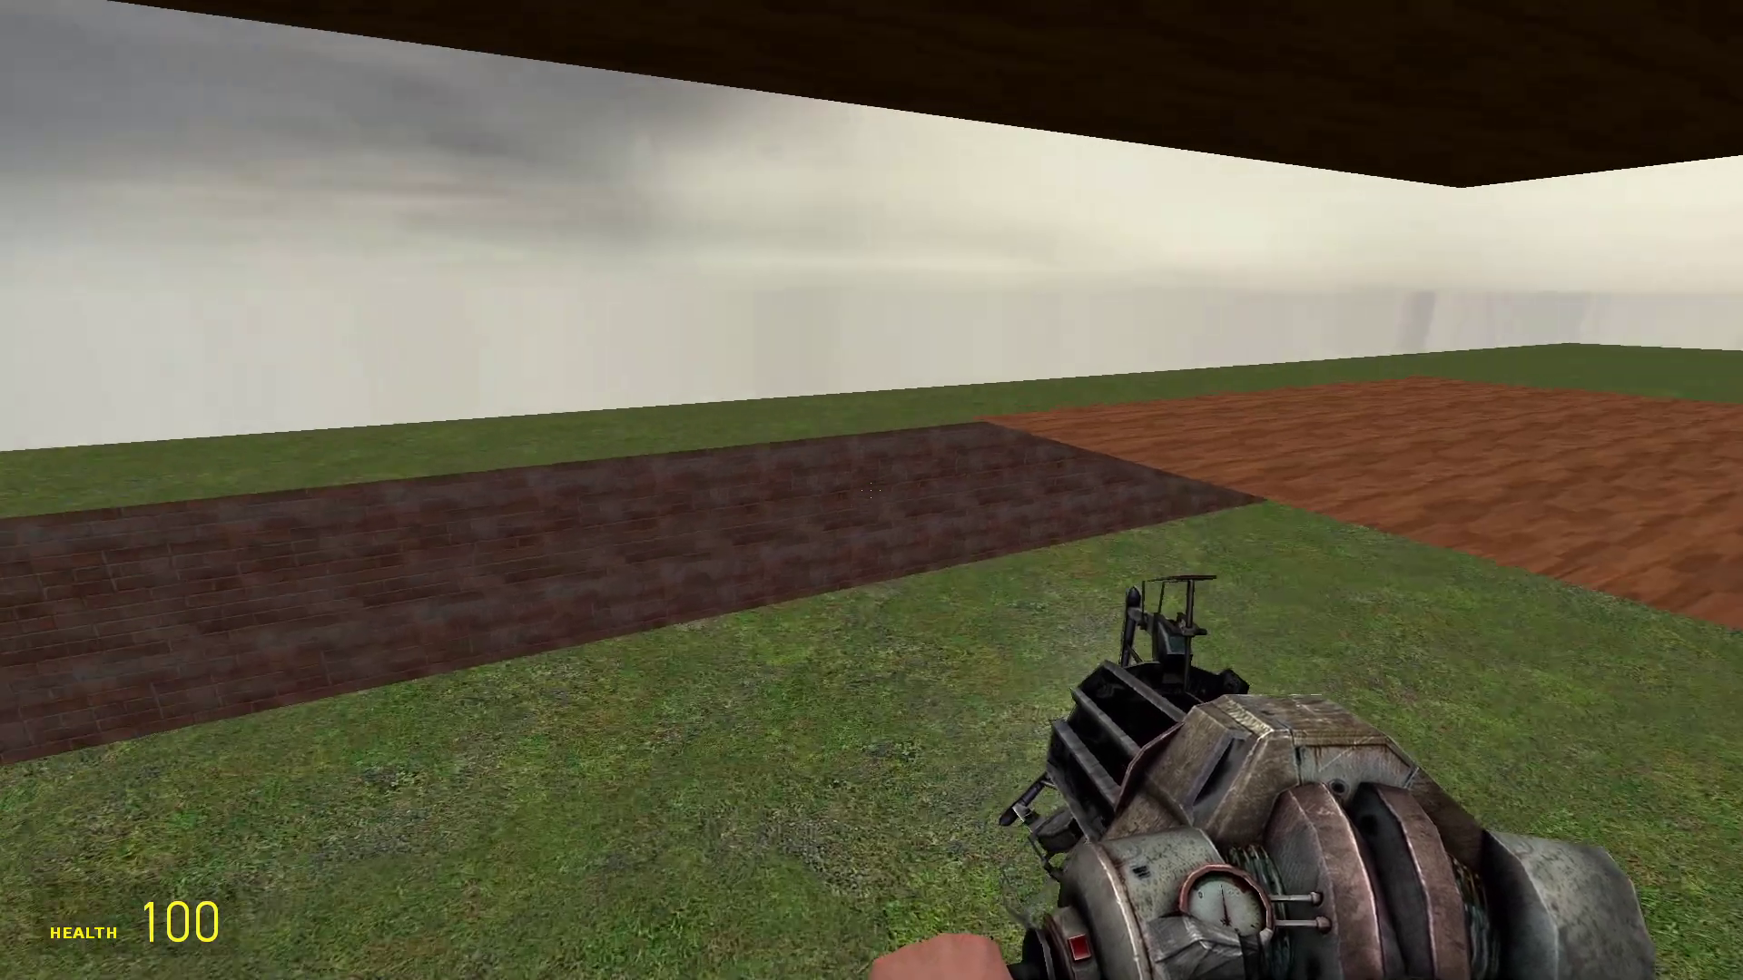
pyautogui.press('w')
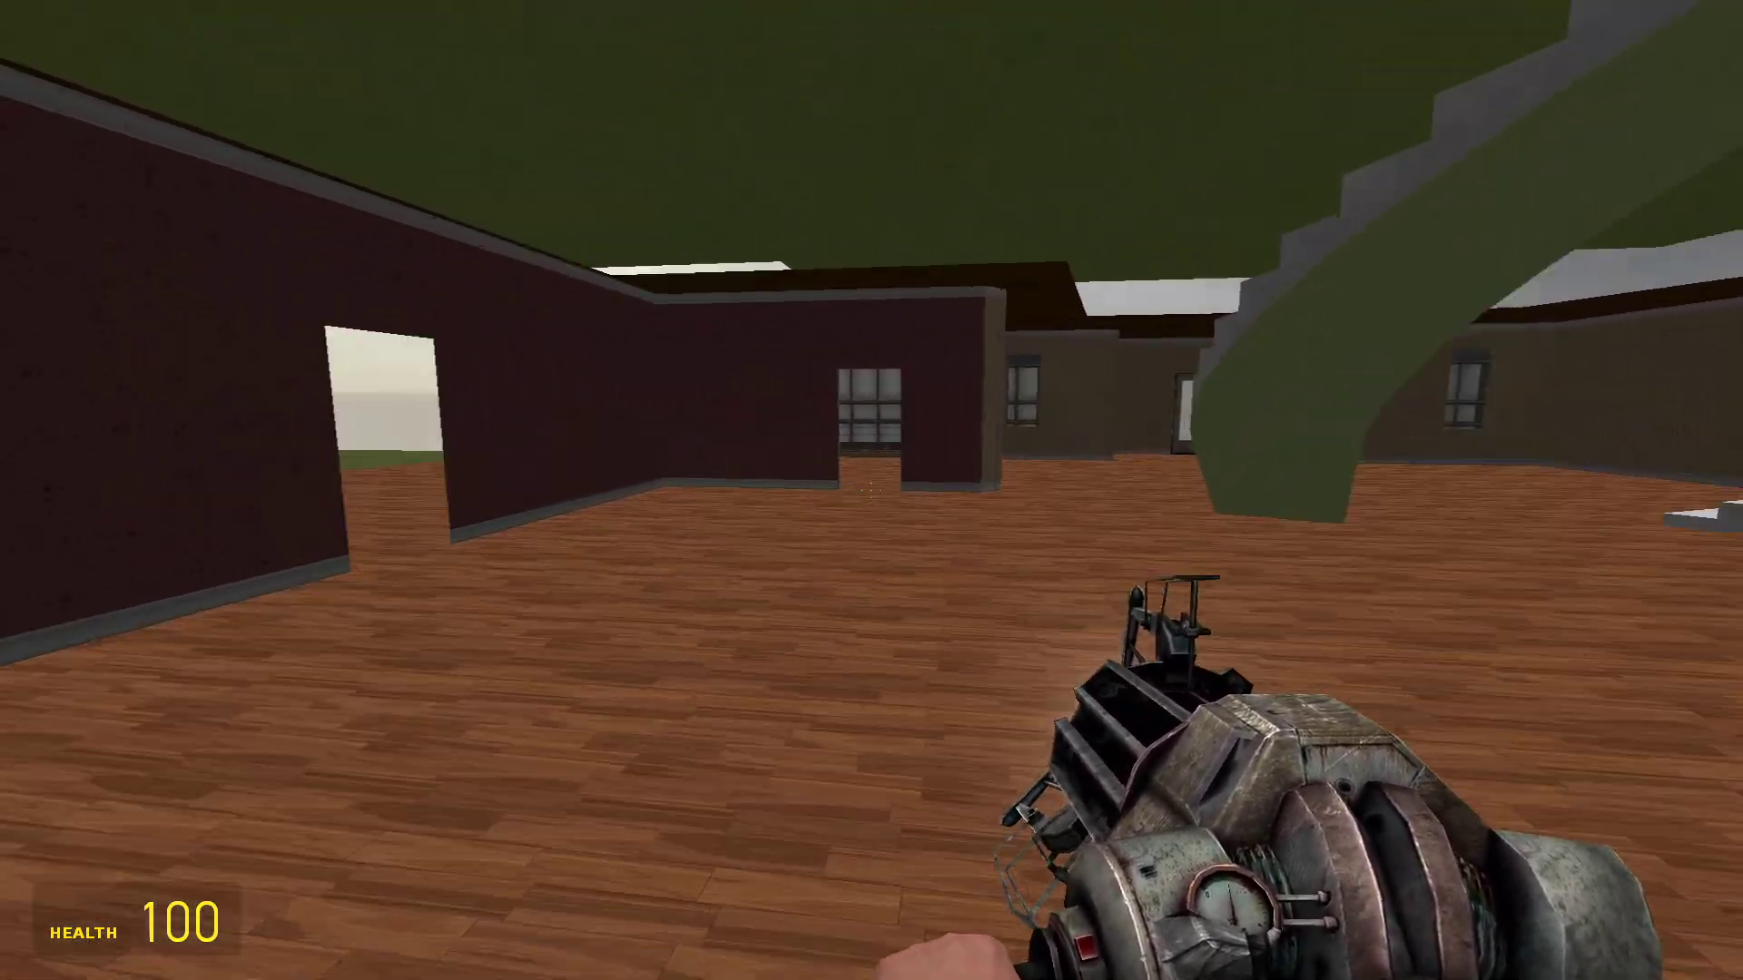
pyautogui.press('w')
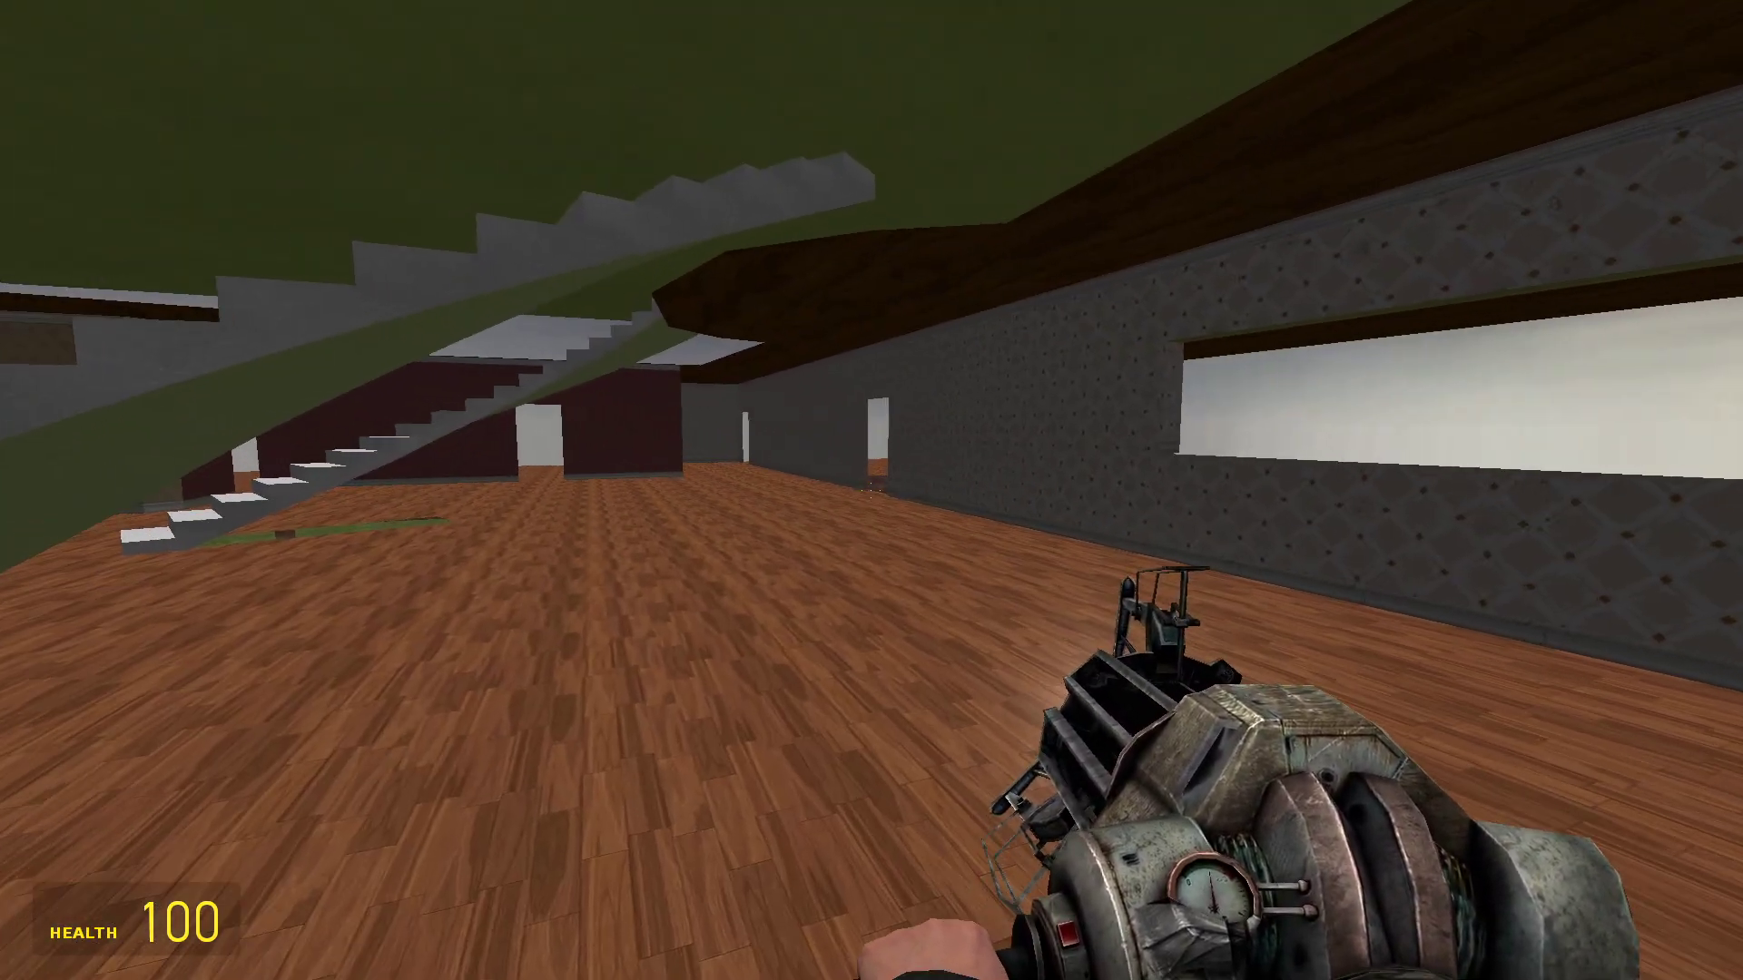
# Move up through the green lobby ceiling to inspect the brick-walled upper level, and return to the staircase lobby.
pyautogui.press('w')
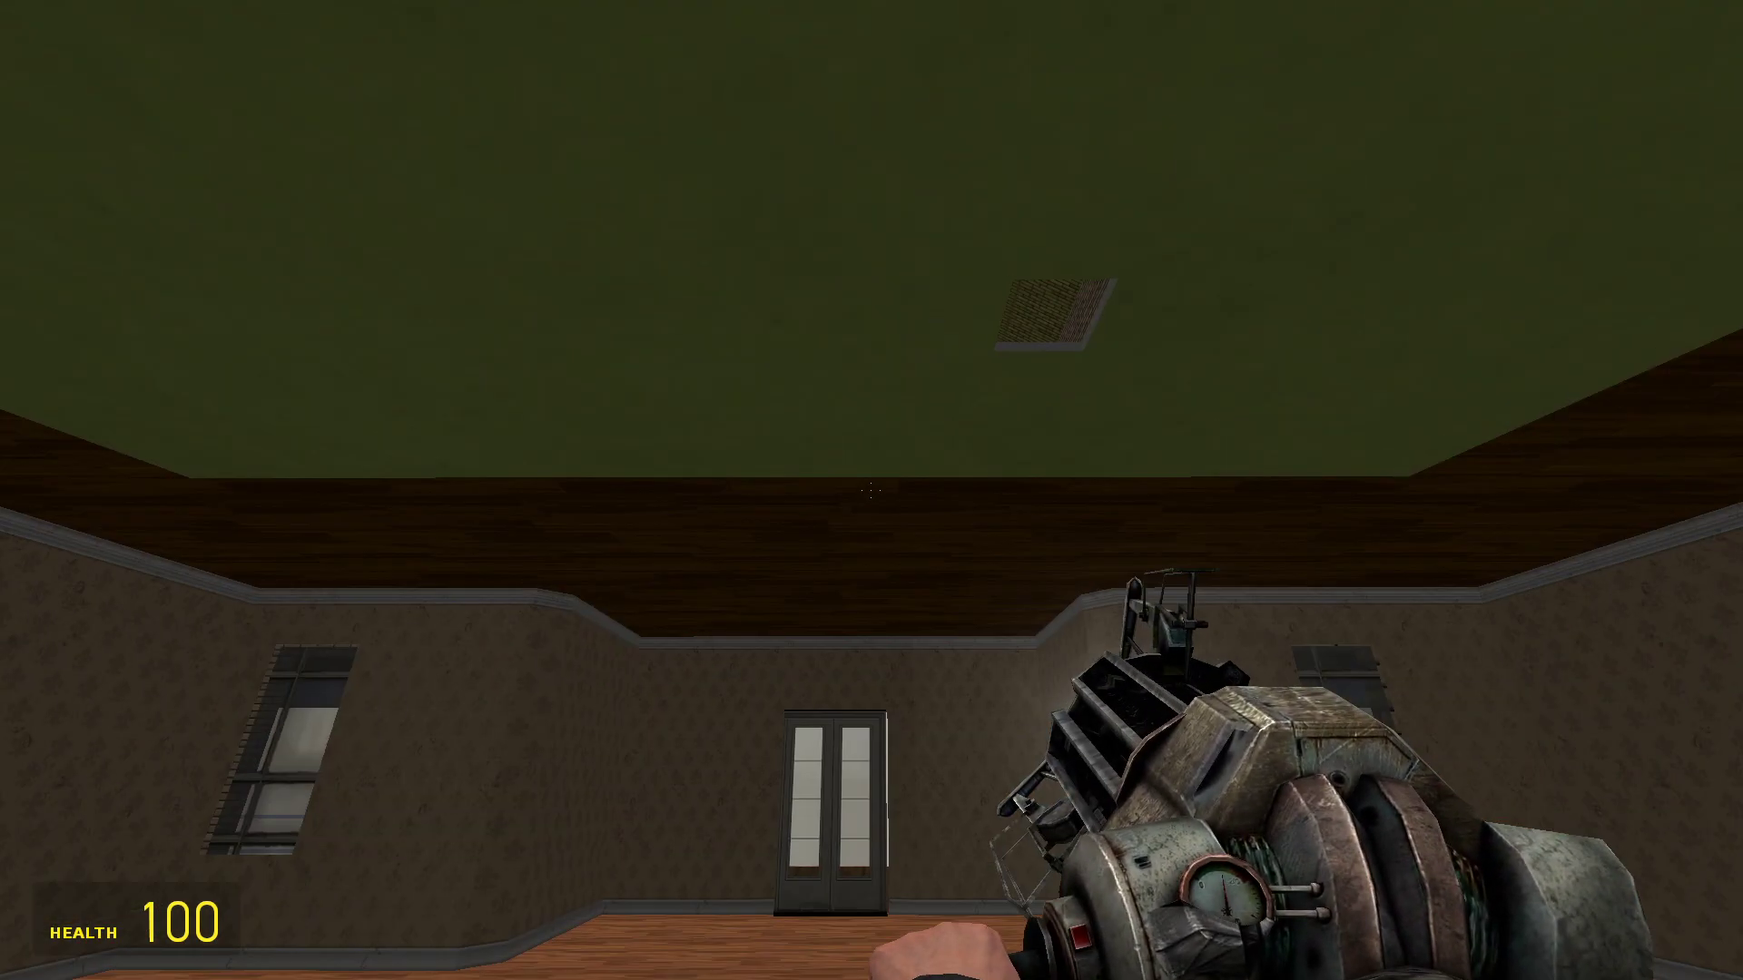
pyautogui.press('w')
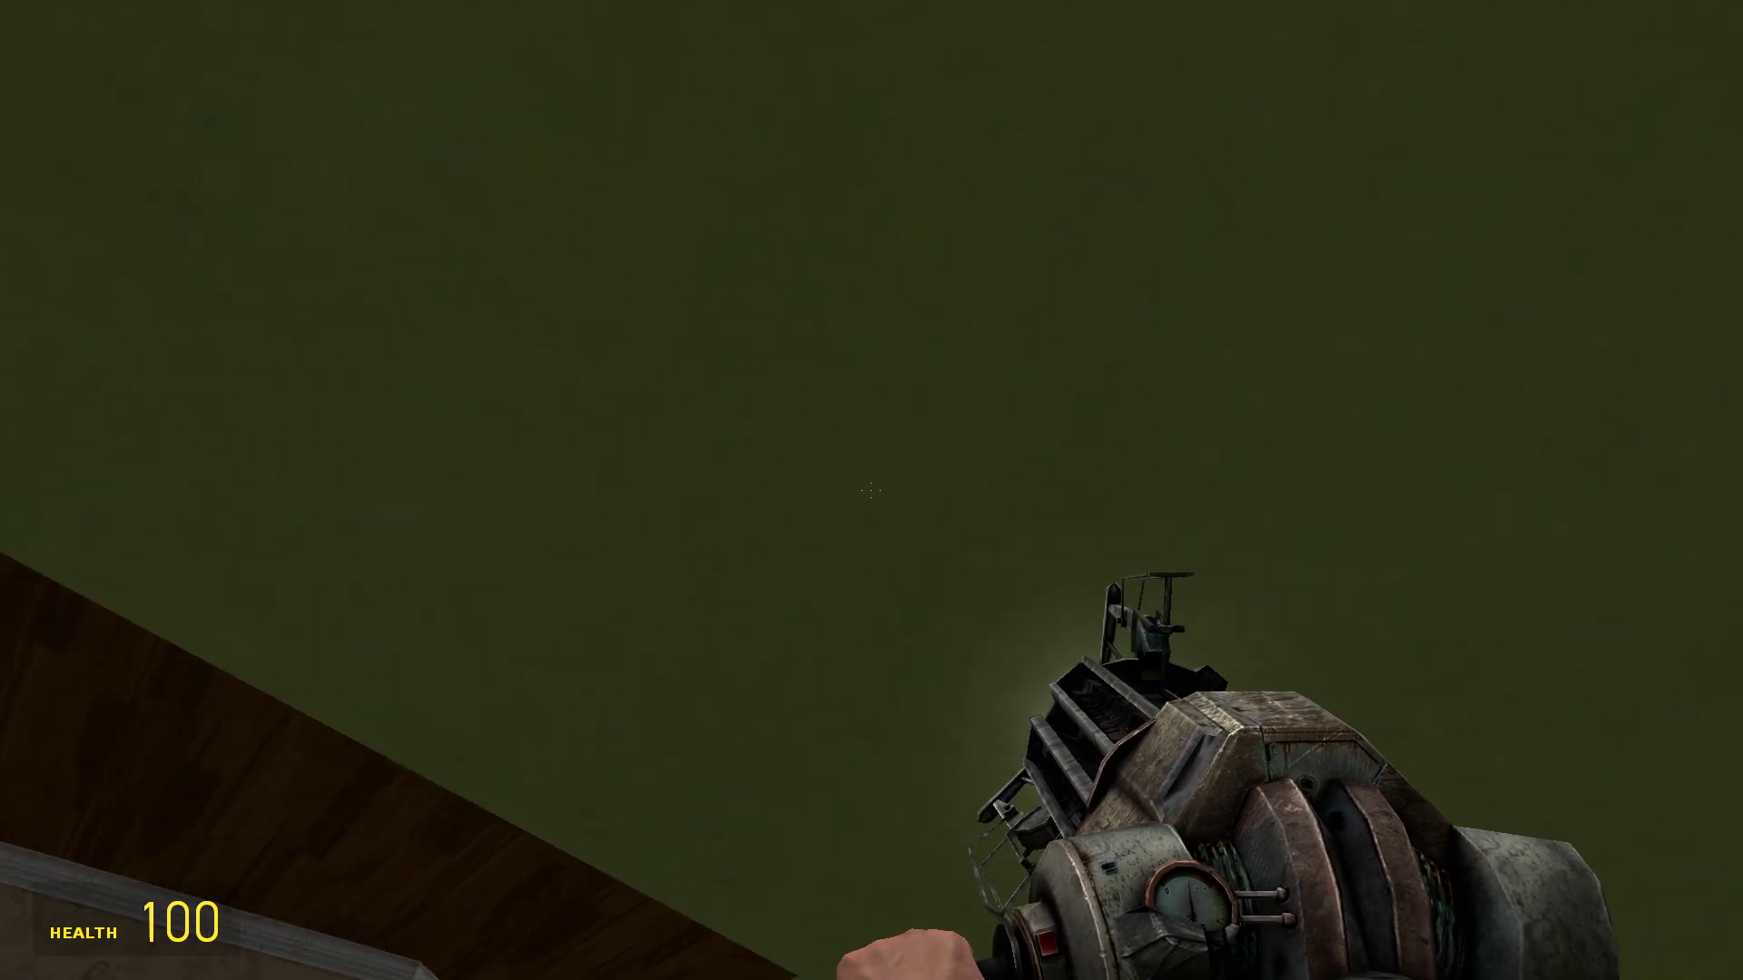
pyautogui.press('w')
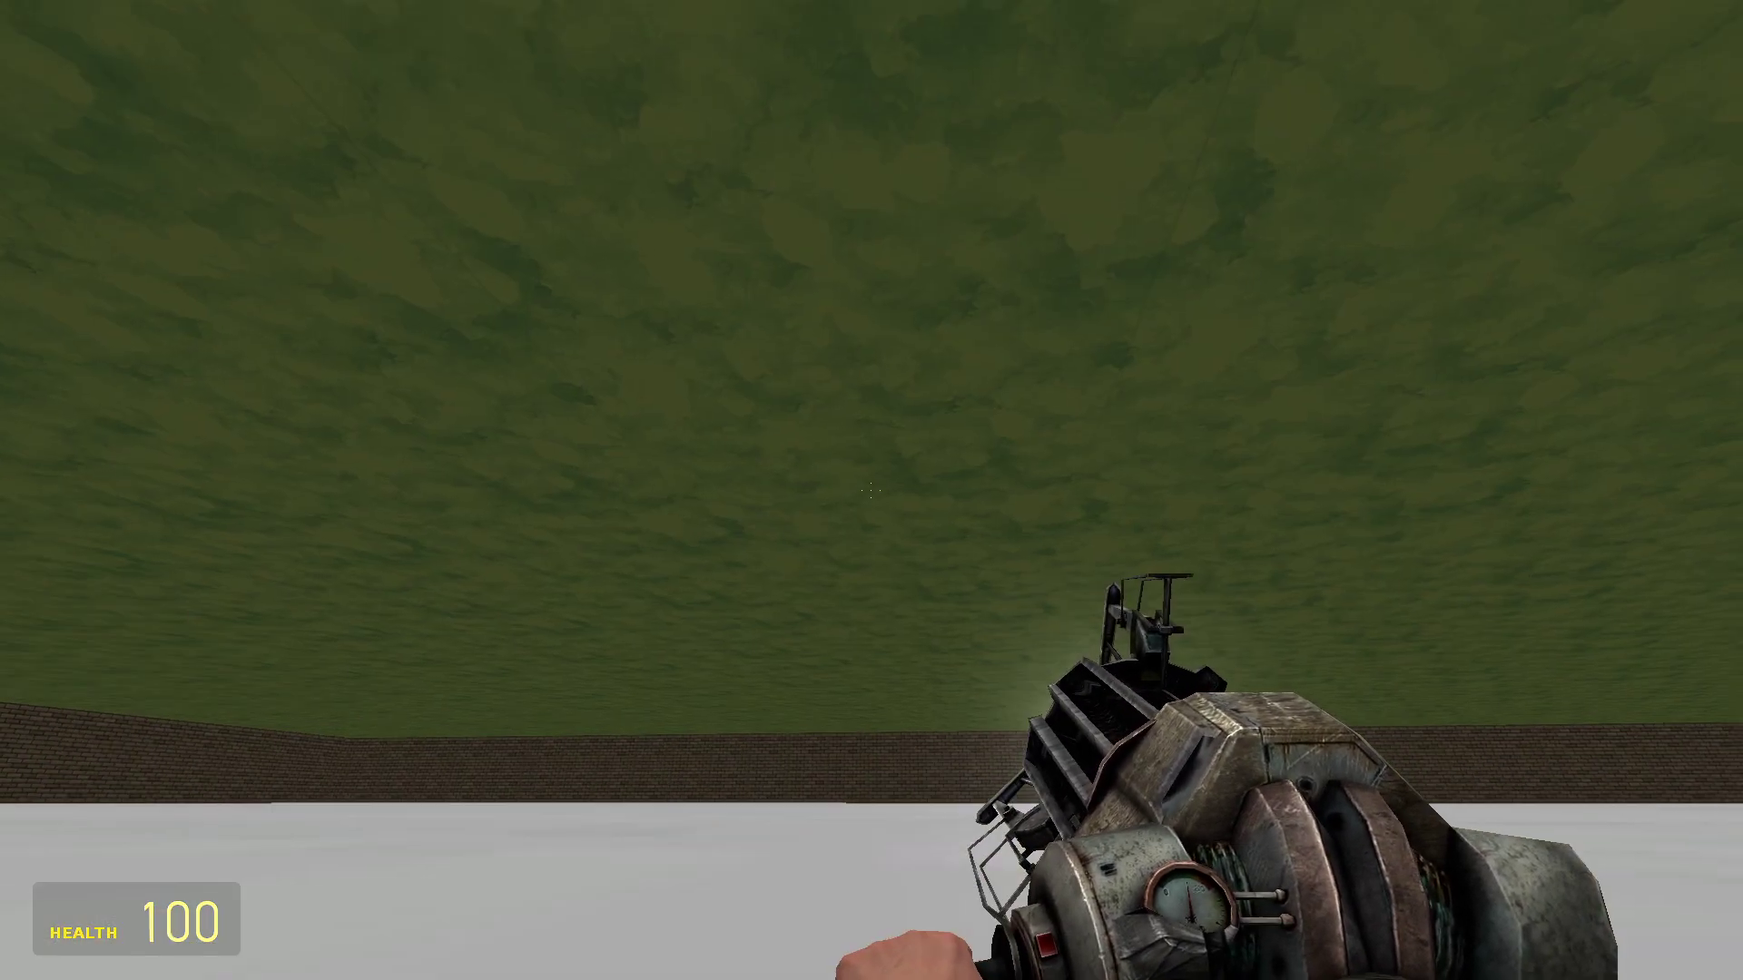
pyautogui.press('w')
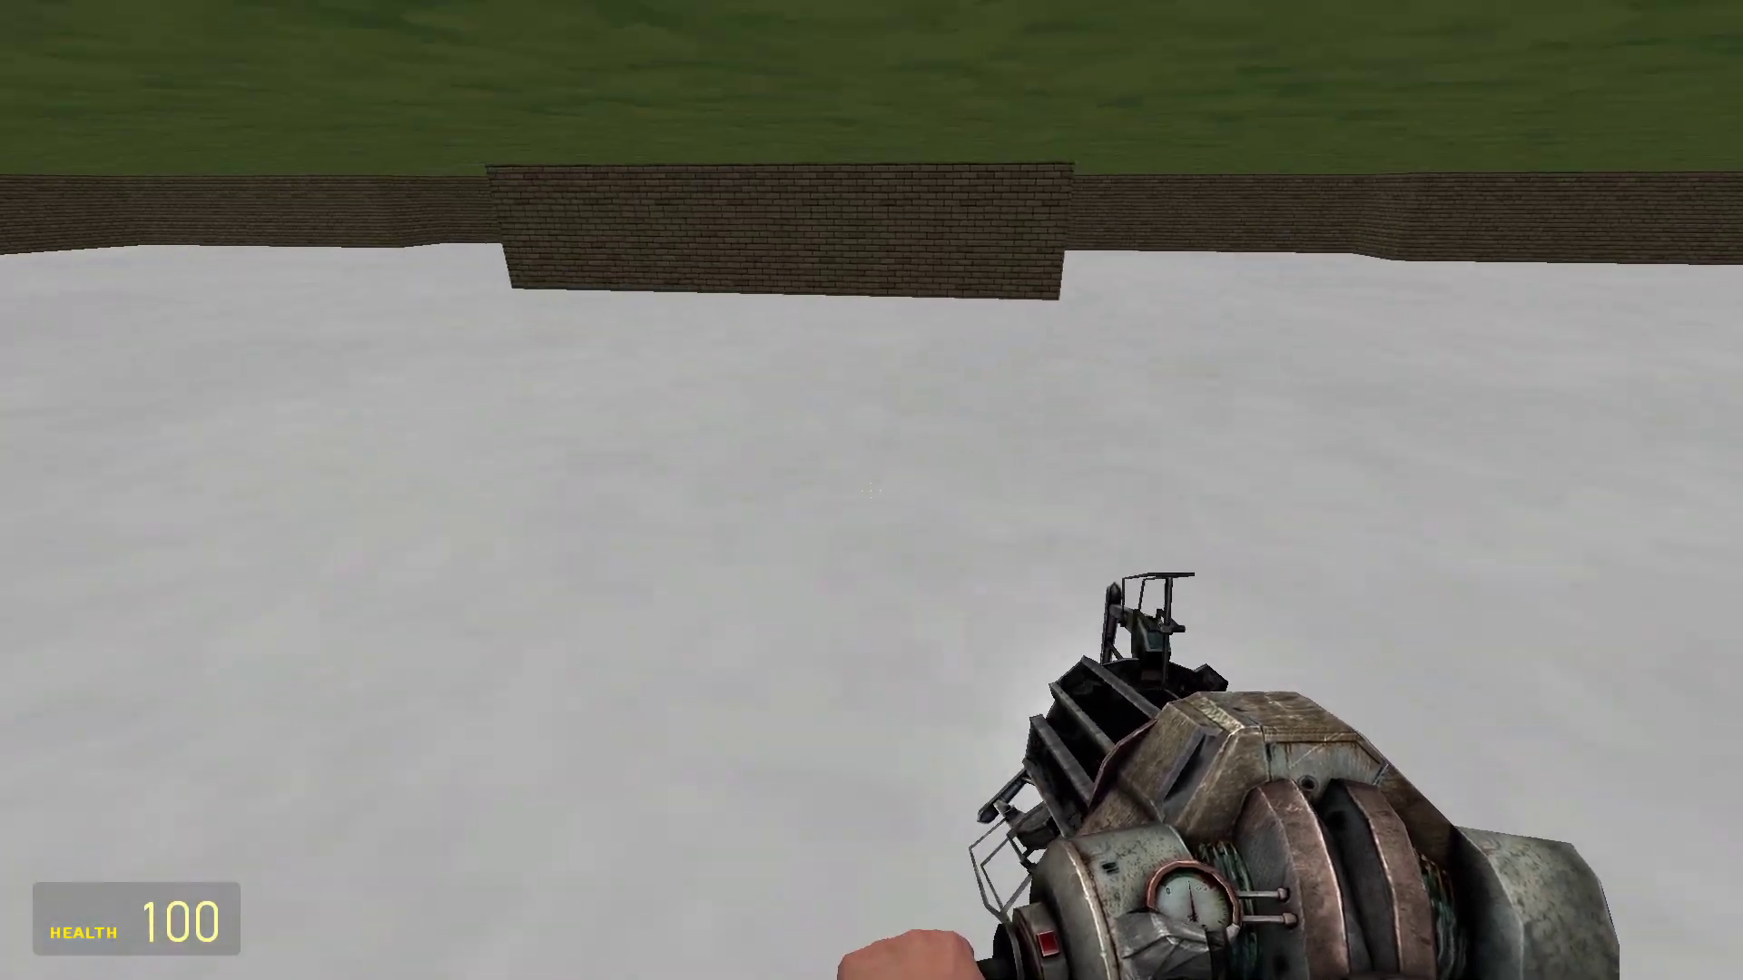
pyautogui.press('w')
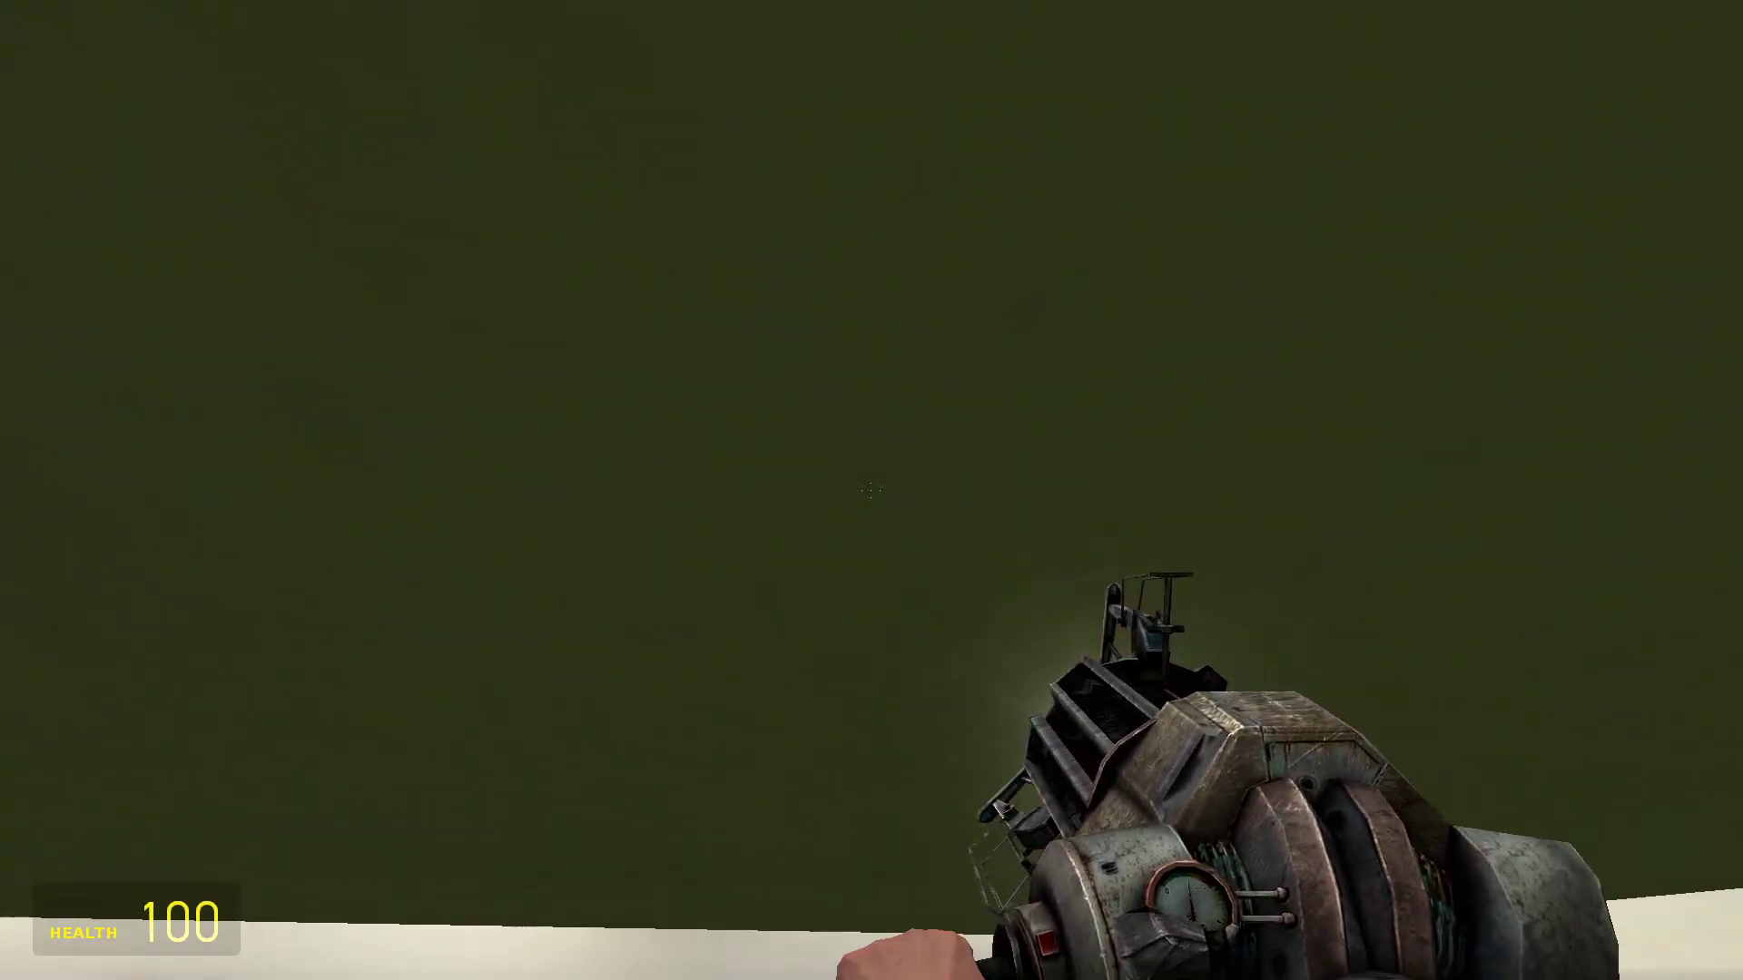
pyautogui.press('w')
pyautogui.press('w')
pyautogui.press('w')
pyautogui.press('s')
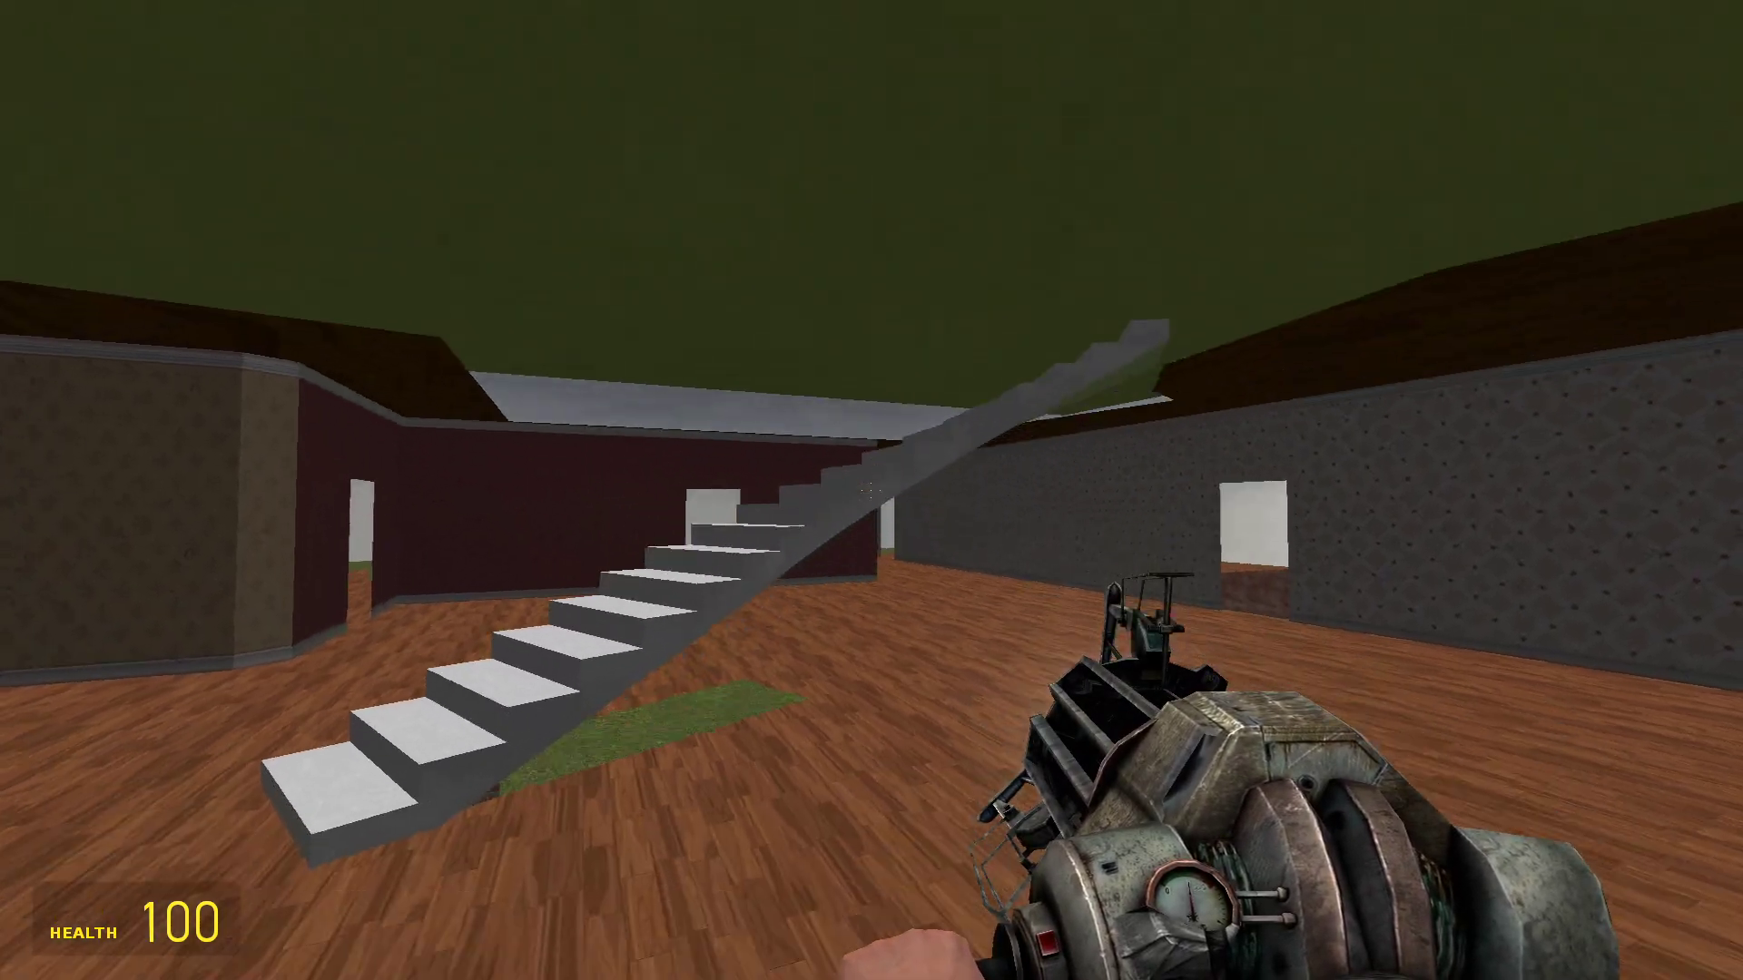
# Go out through the entrance doors, back away from the front steps to view the whole facade, and pause the game.
pyautogui.press('w')
pyautogui.press('w')
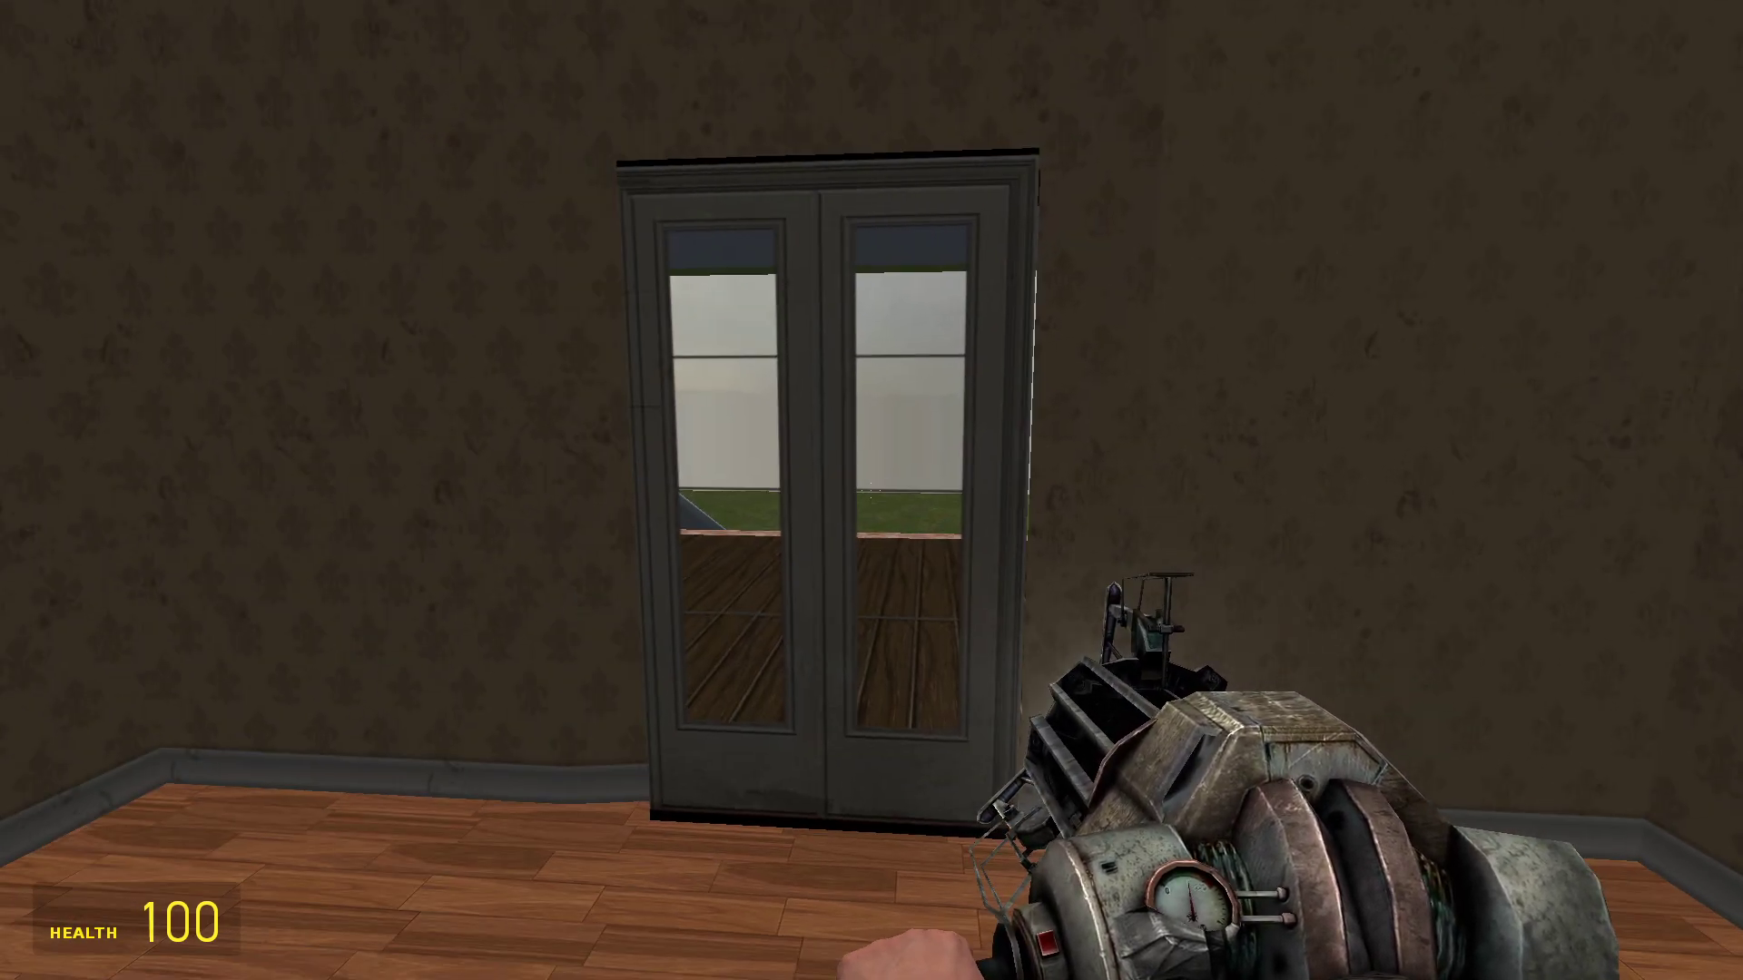
pyautogui.press('w')
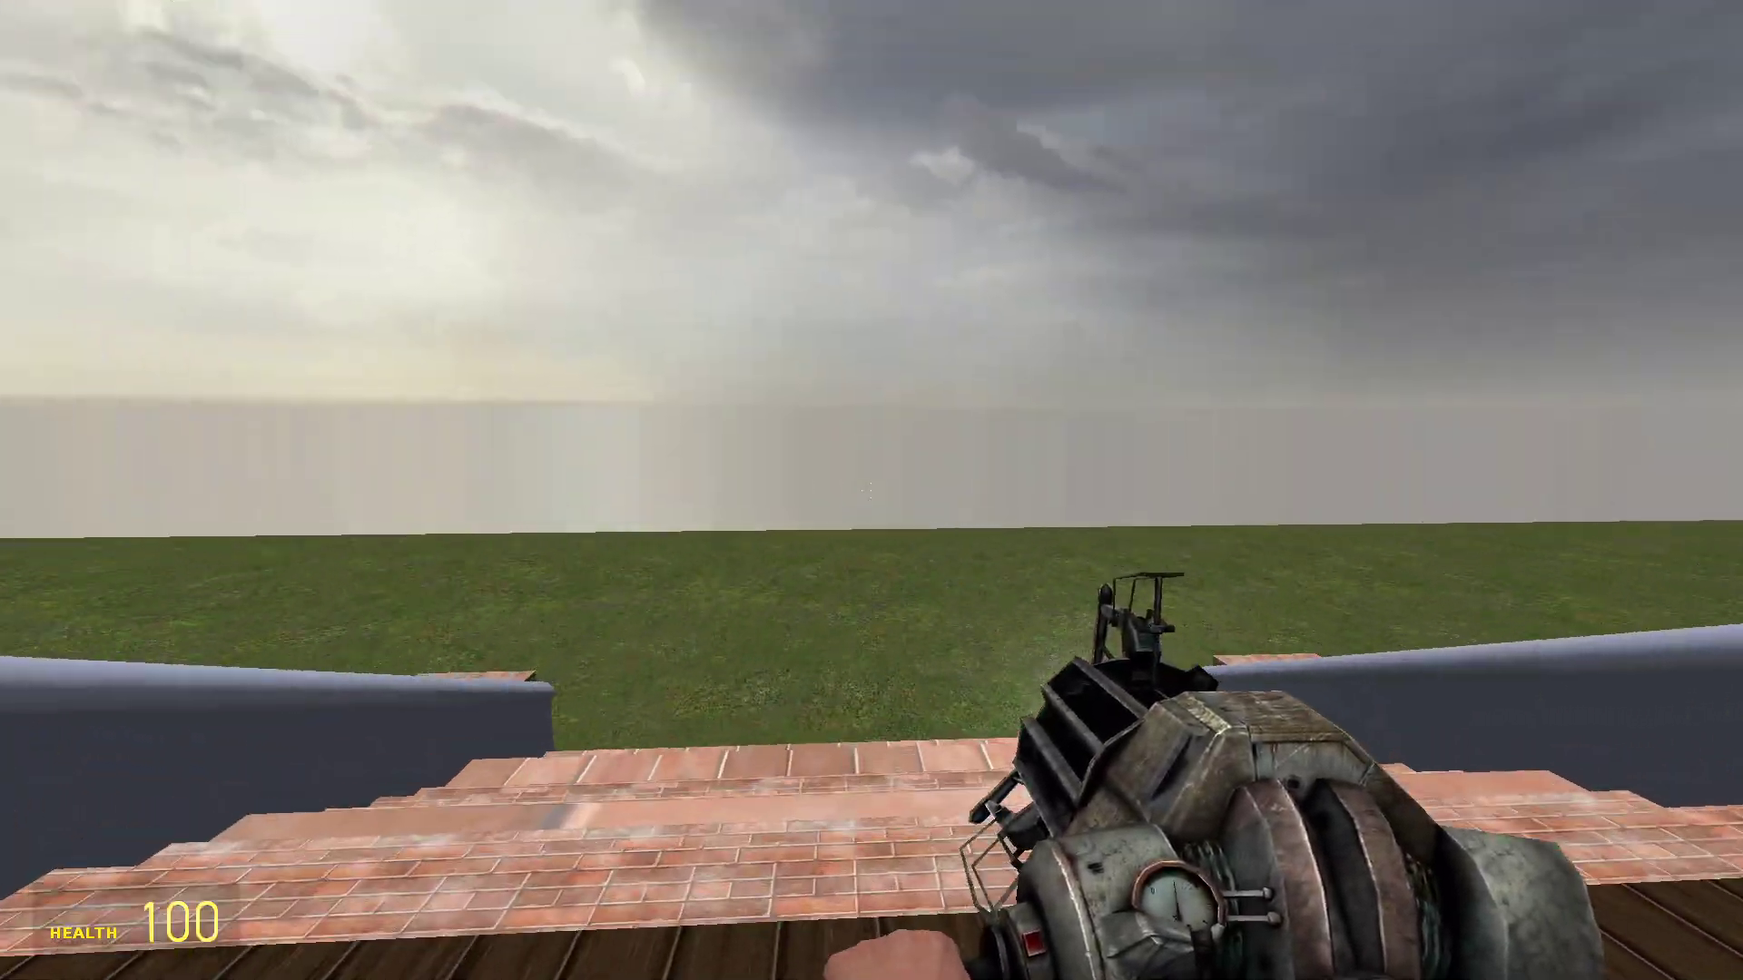
pyautogui.press('w')
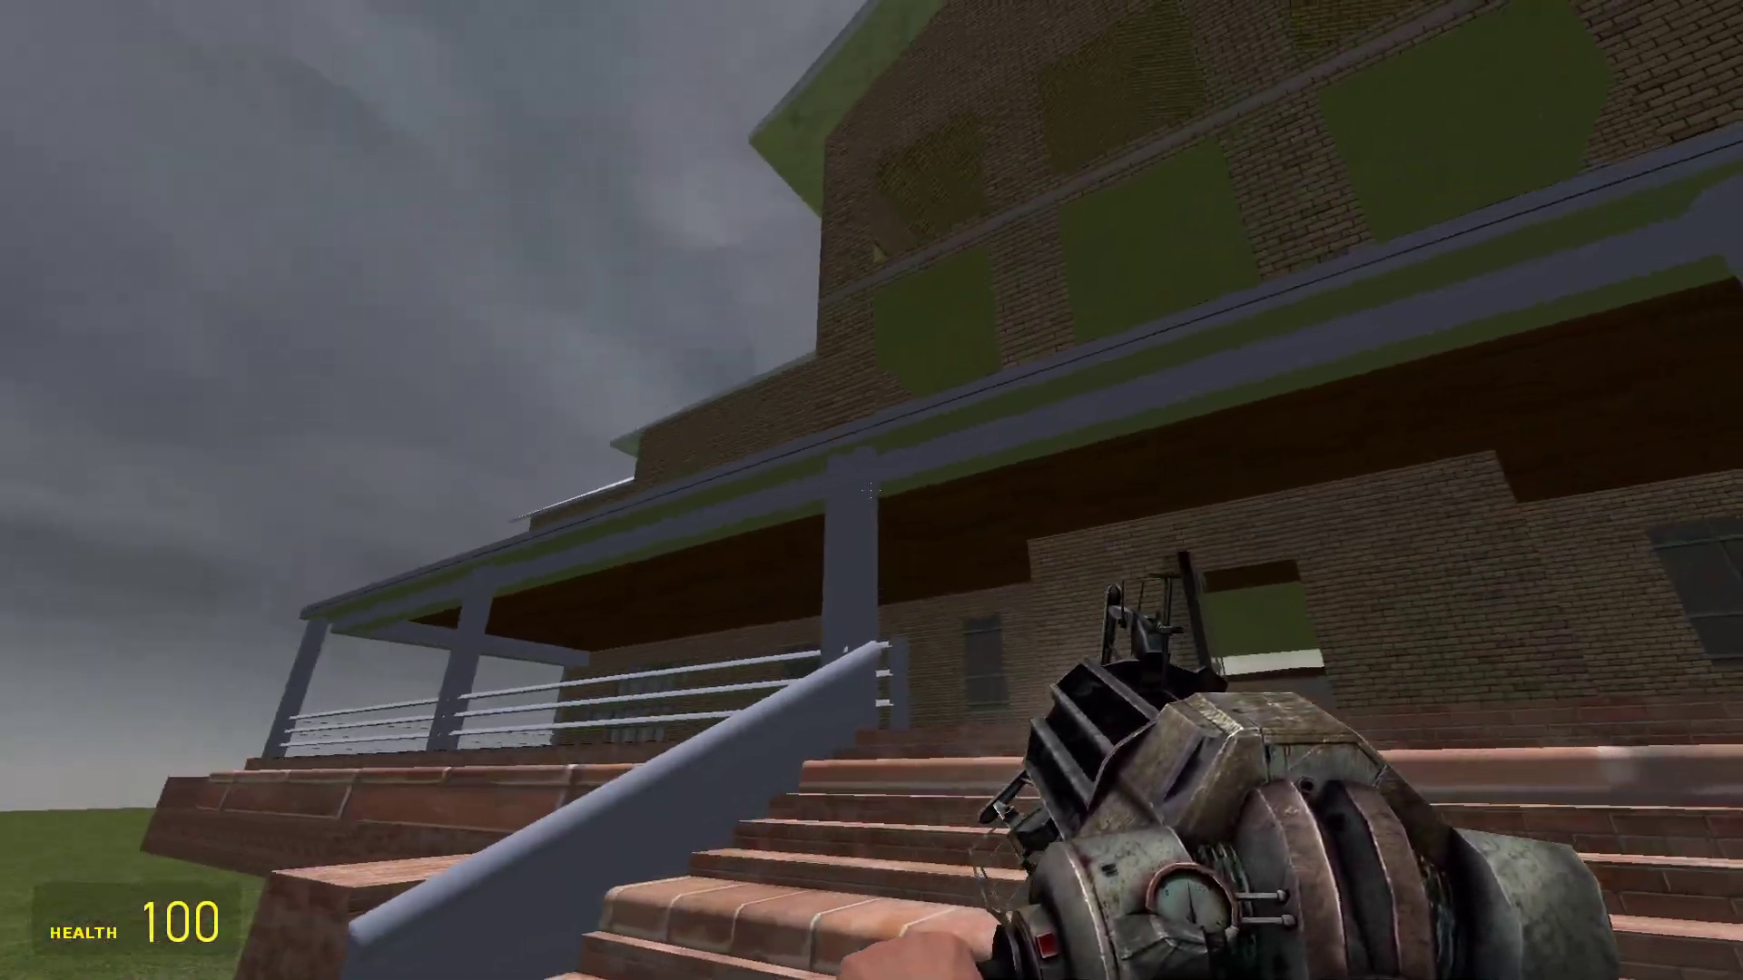
pyautogui.press('s')
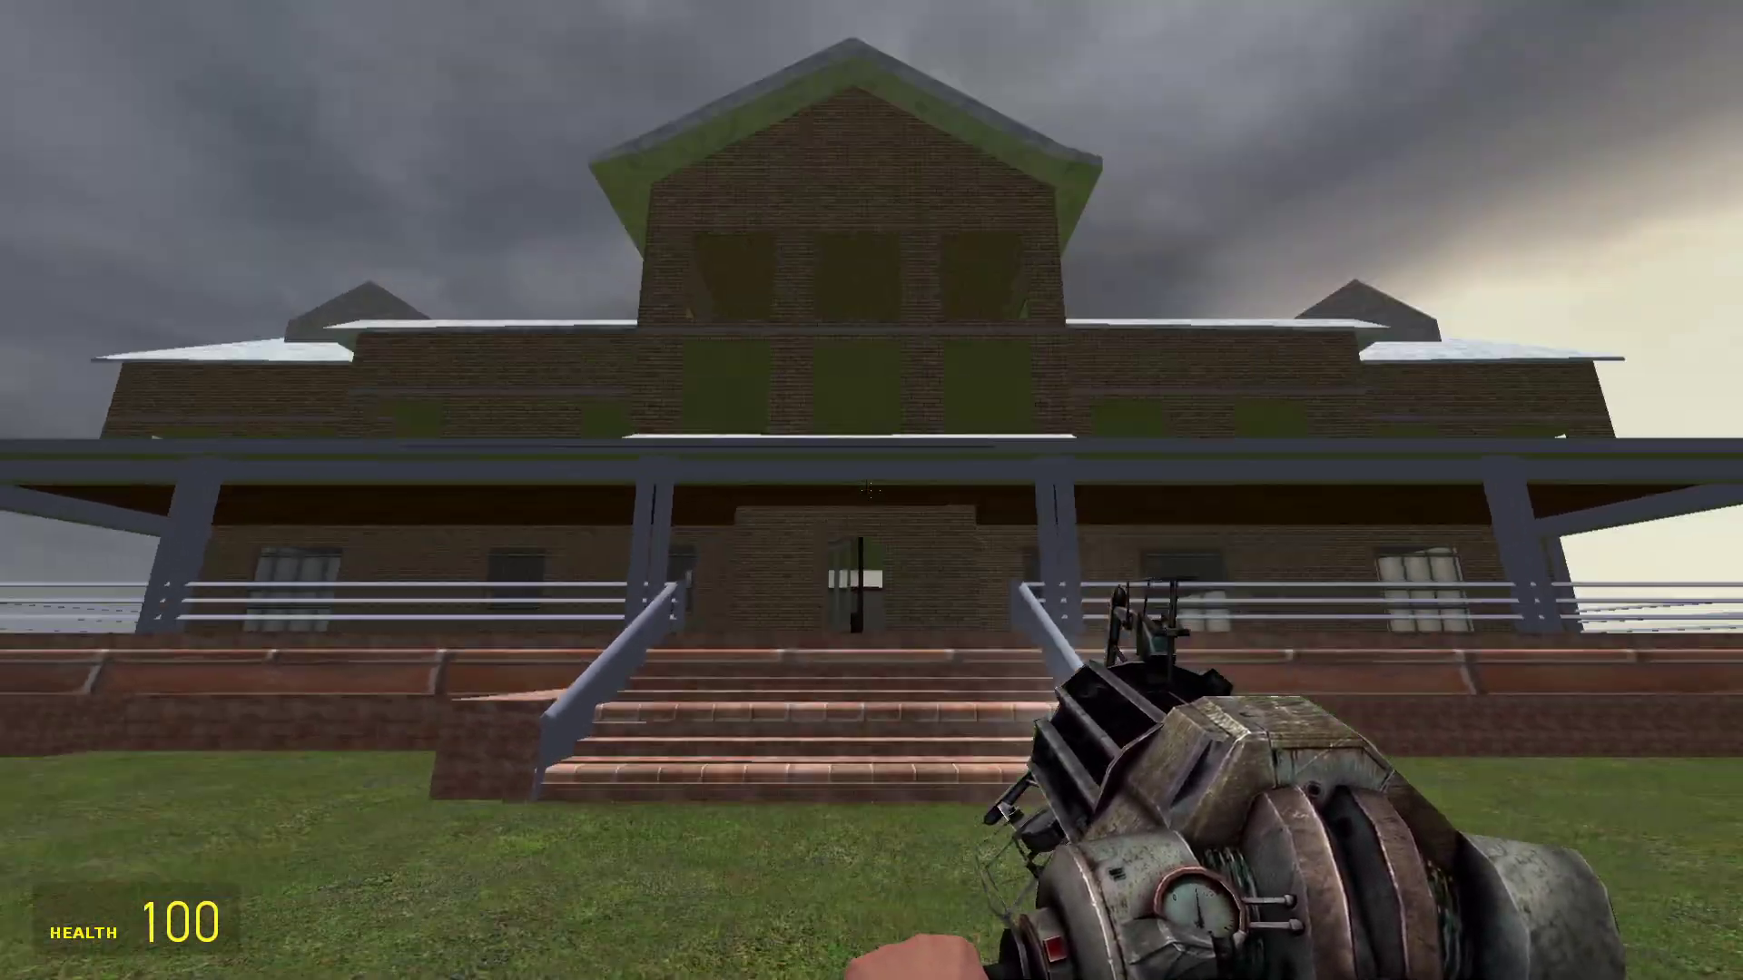
pyautogui.press('s')
pyautogui.press('w')
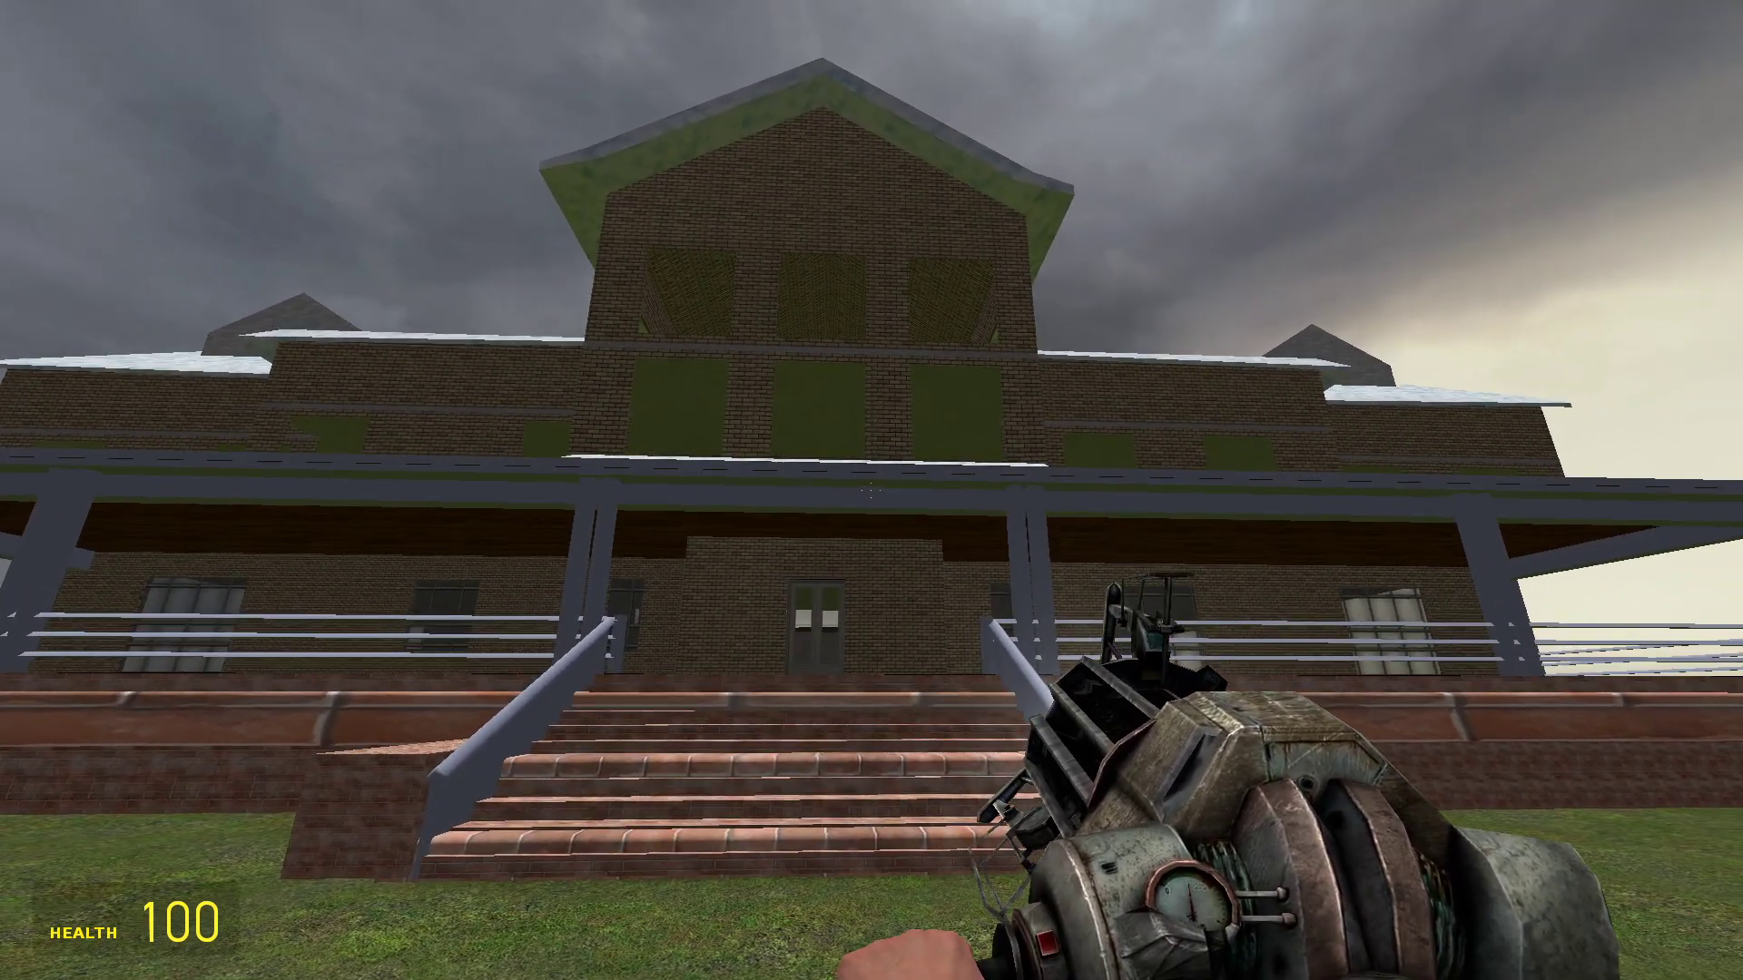
pyautogui.press('Escape')
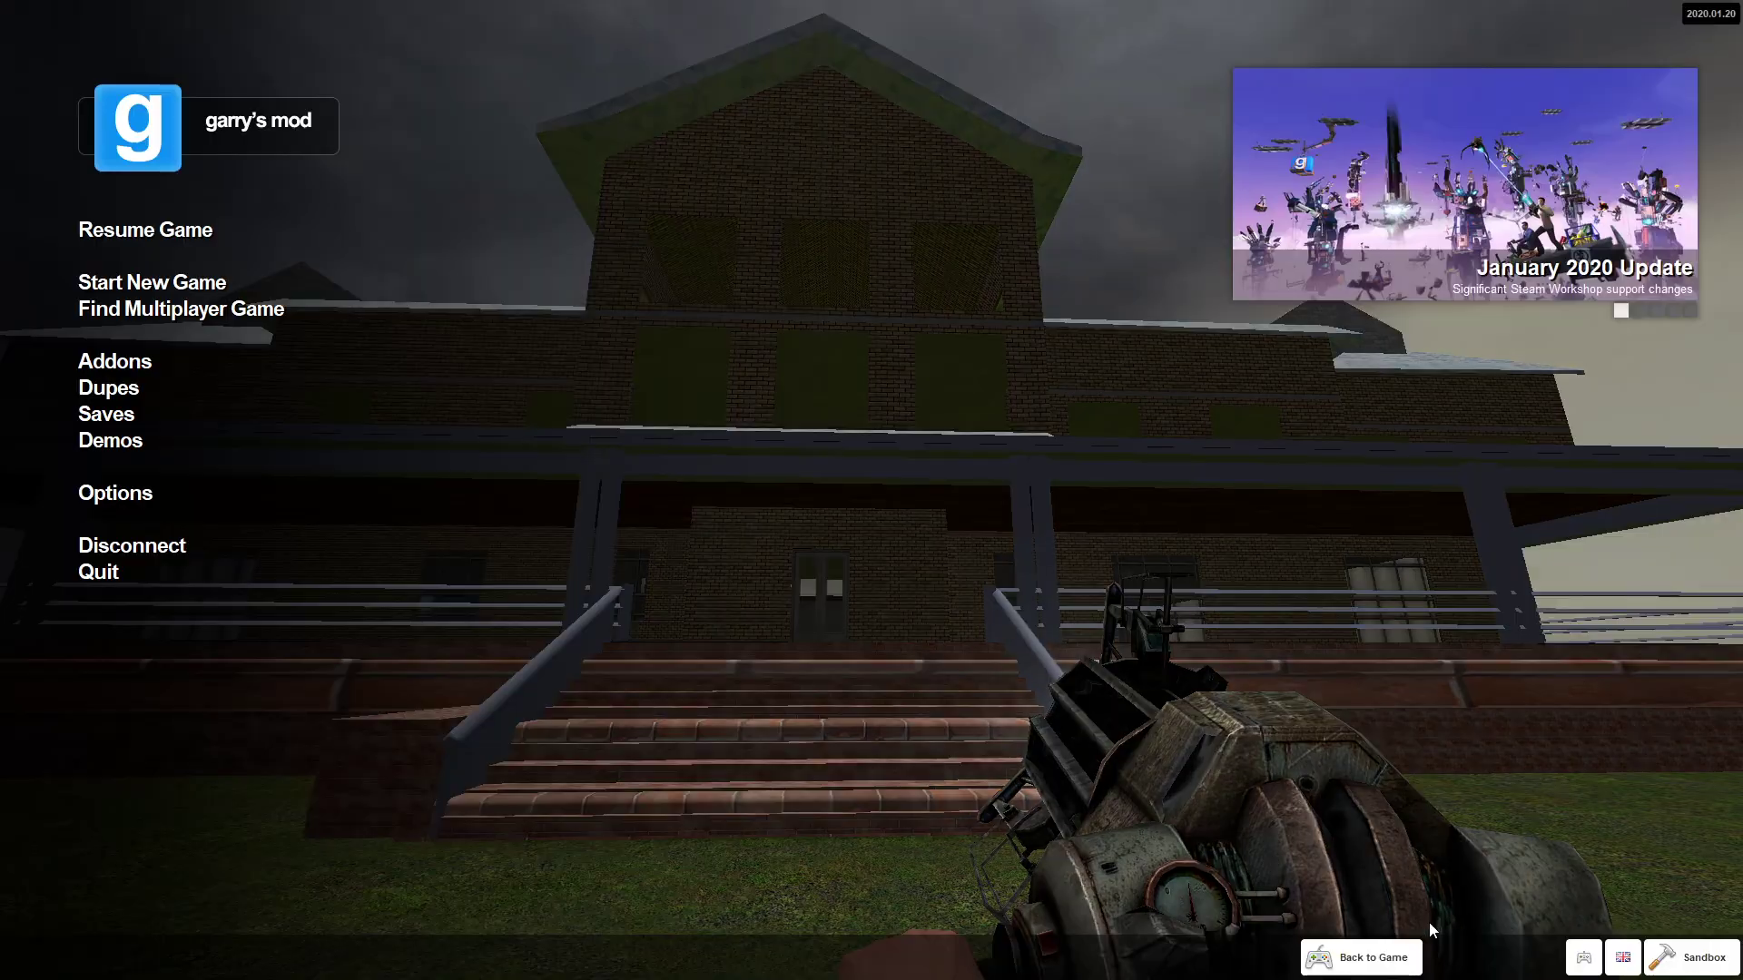